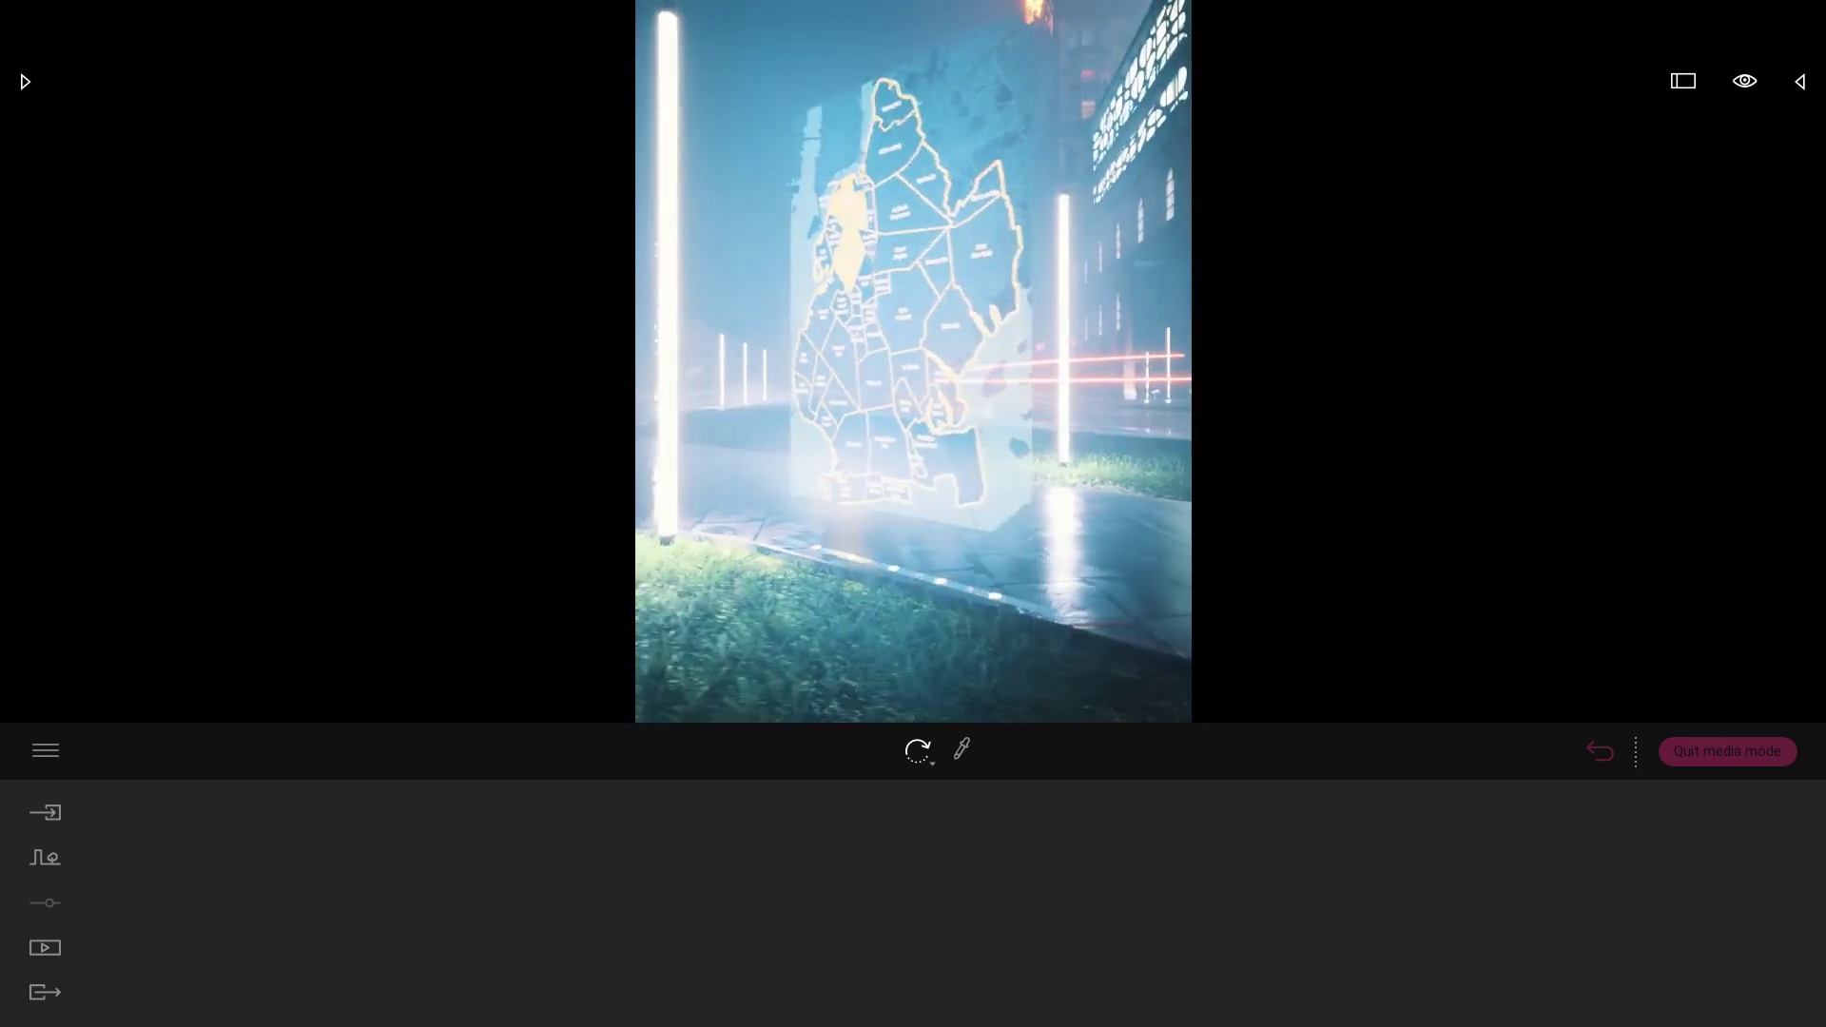
Step: Show the saved image view Final and expand the StreetPros folder in the scene graph
click(1606, 758)
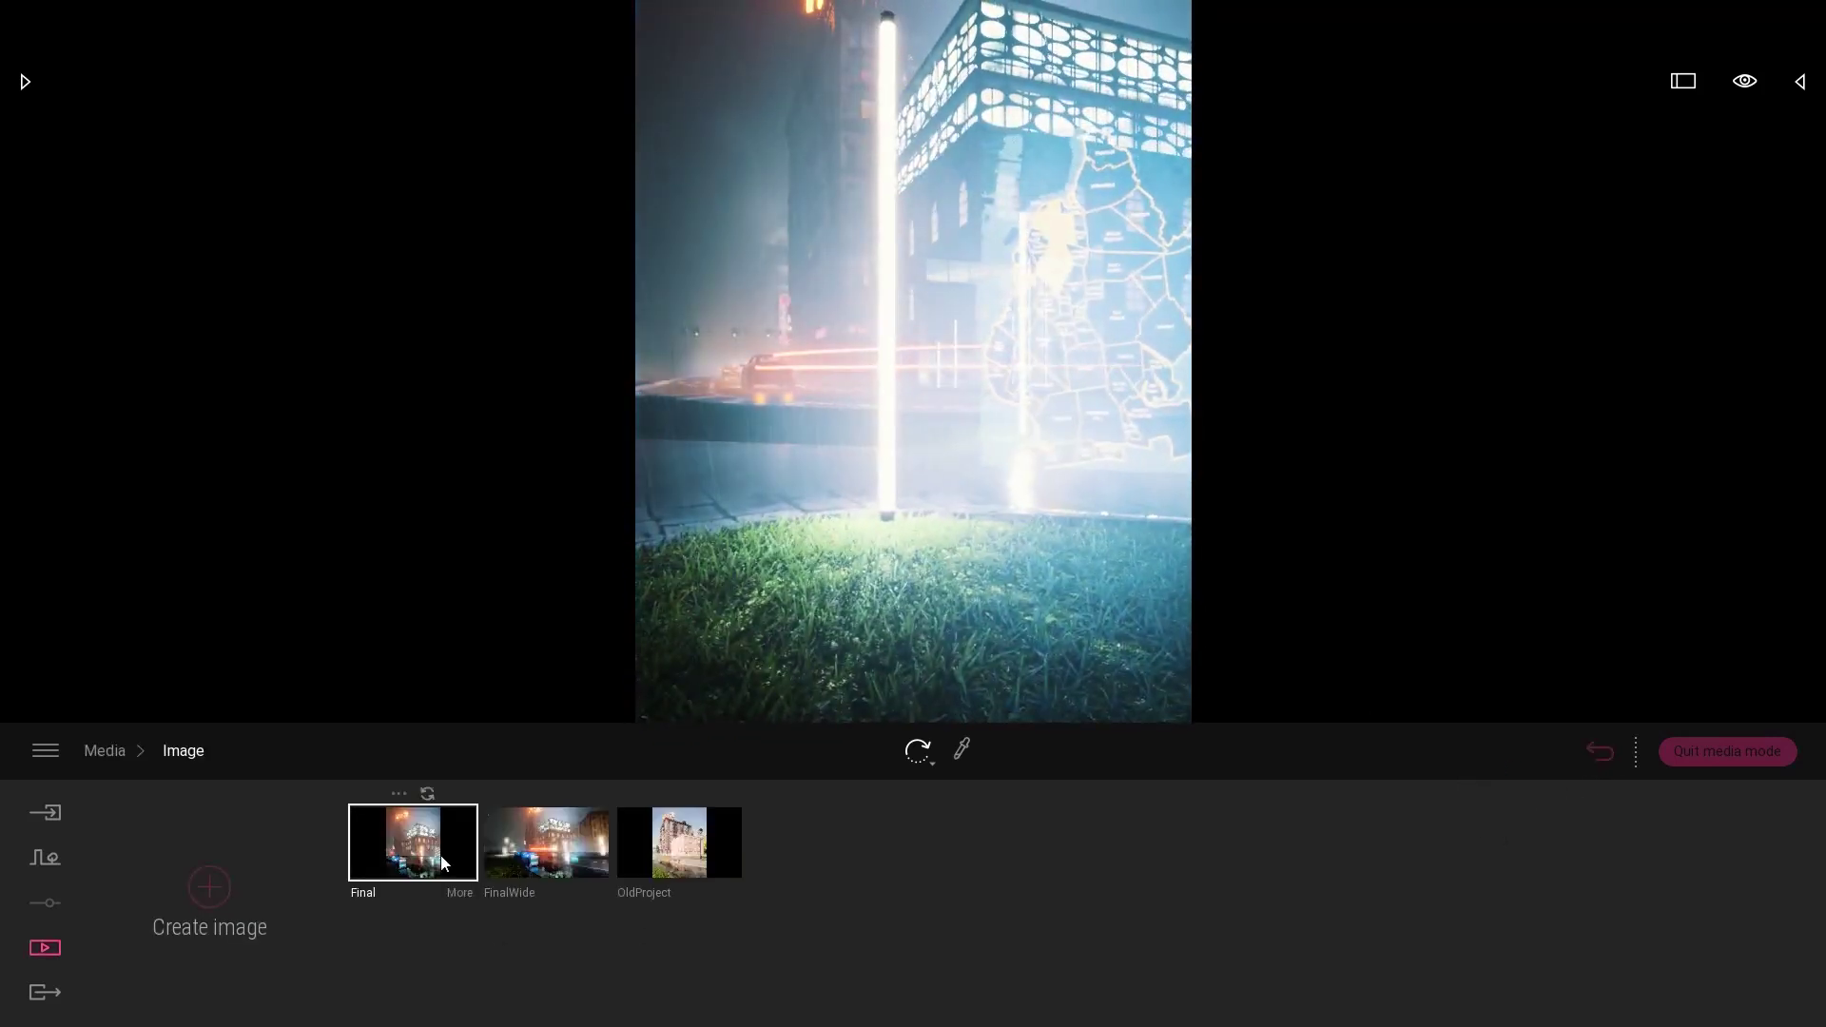
click(414, 846)
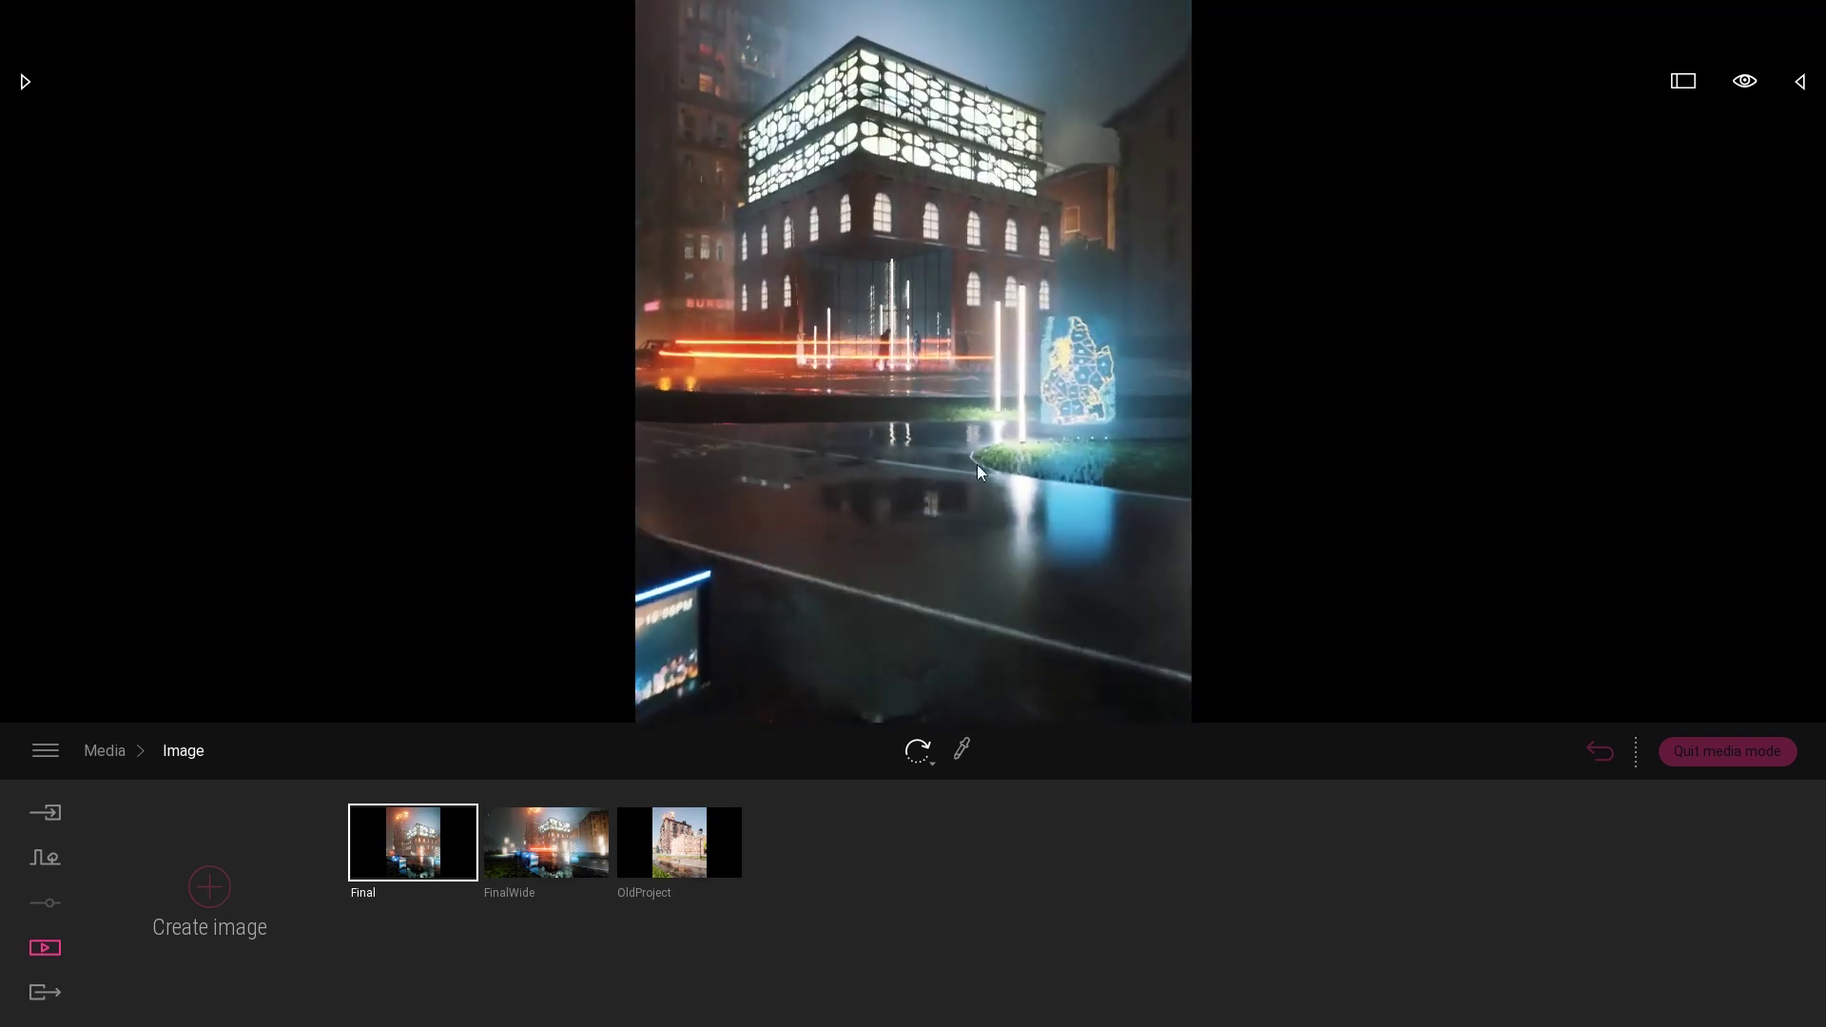
click(1803, 81)
click(1535, 383)
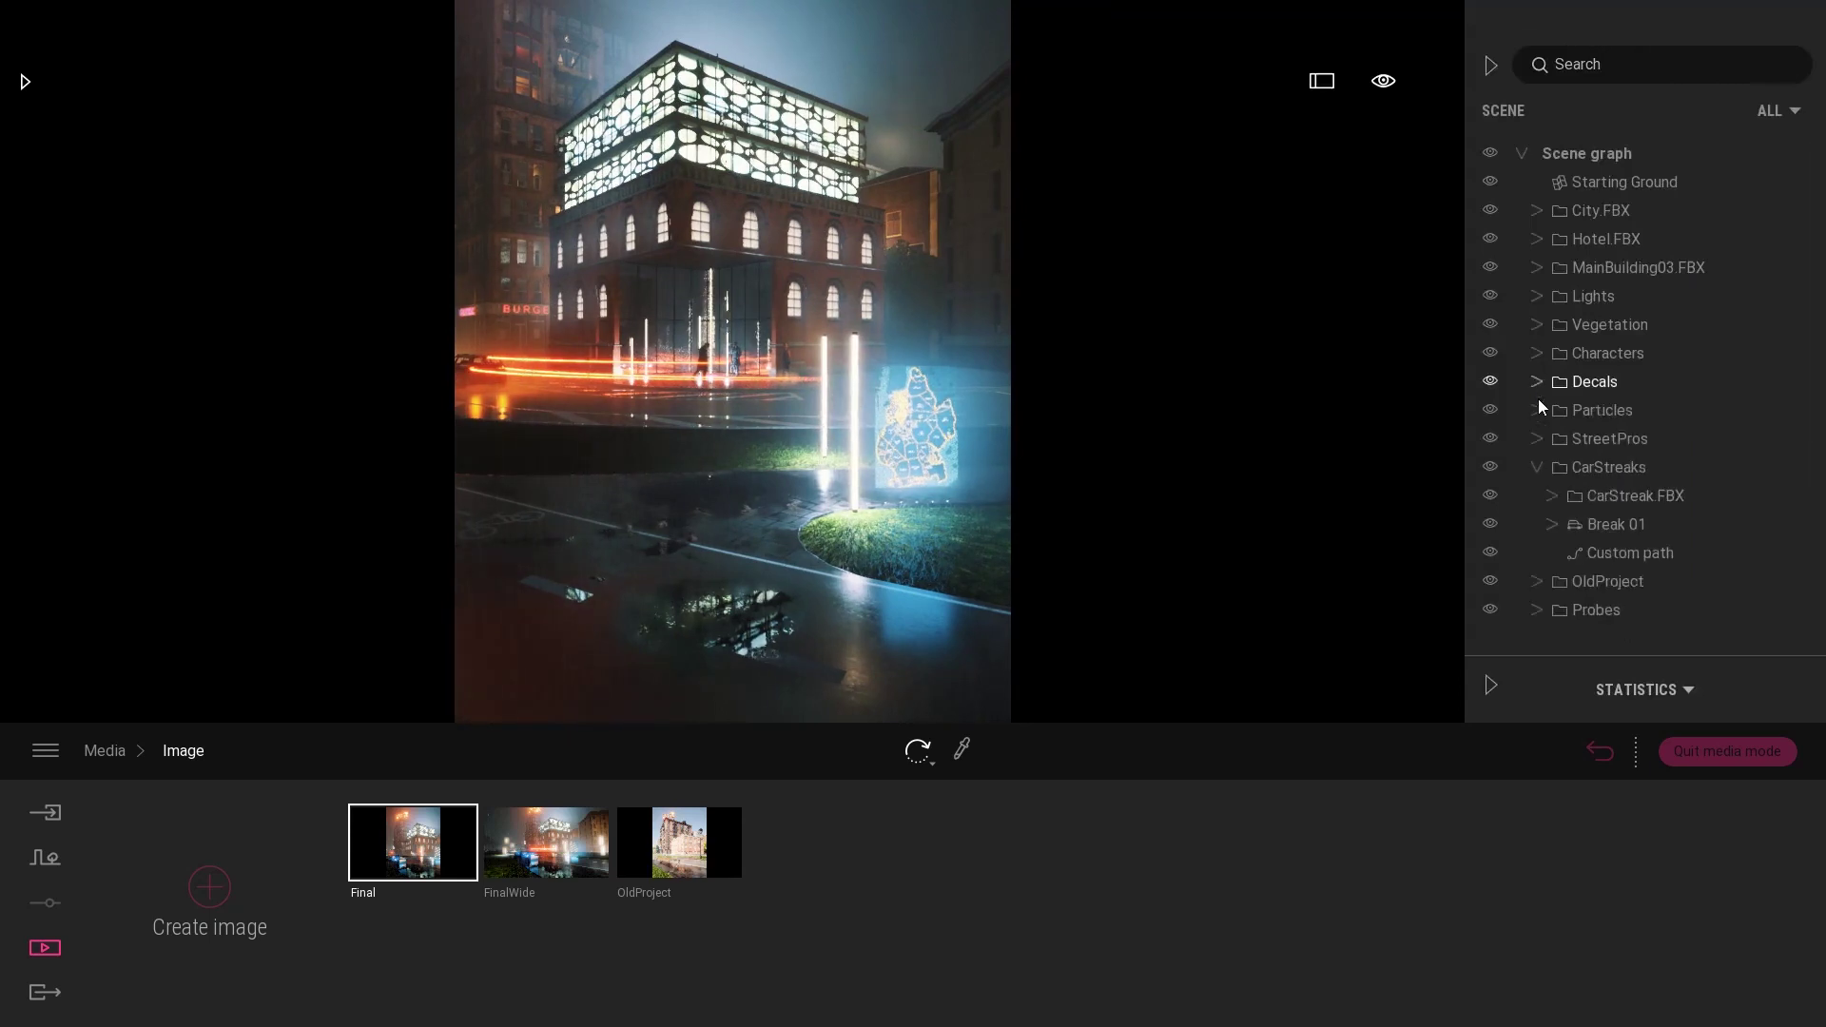
click(1538, 467)
click(1537, 439)
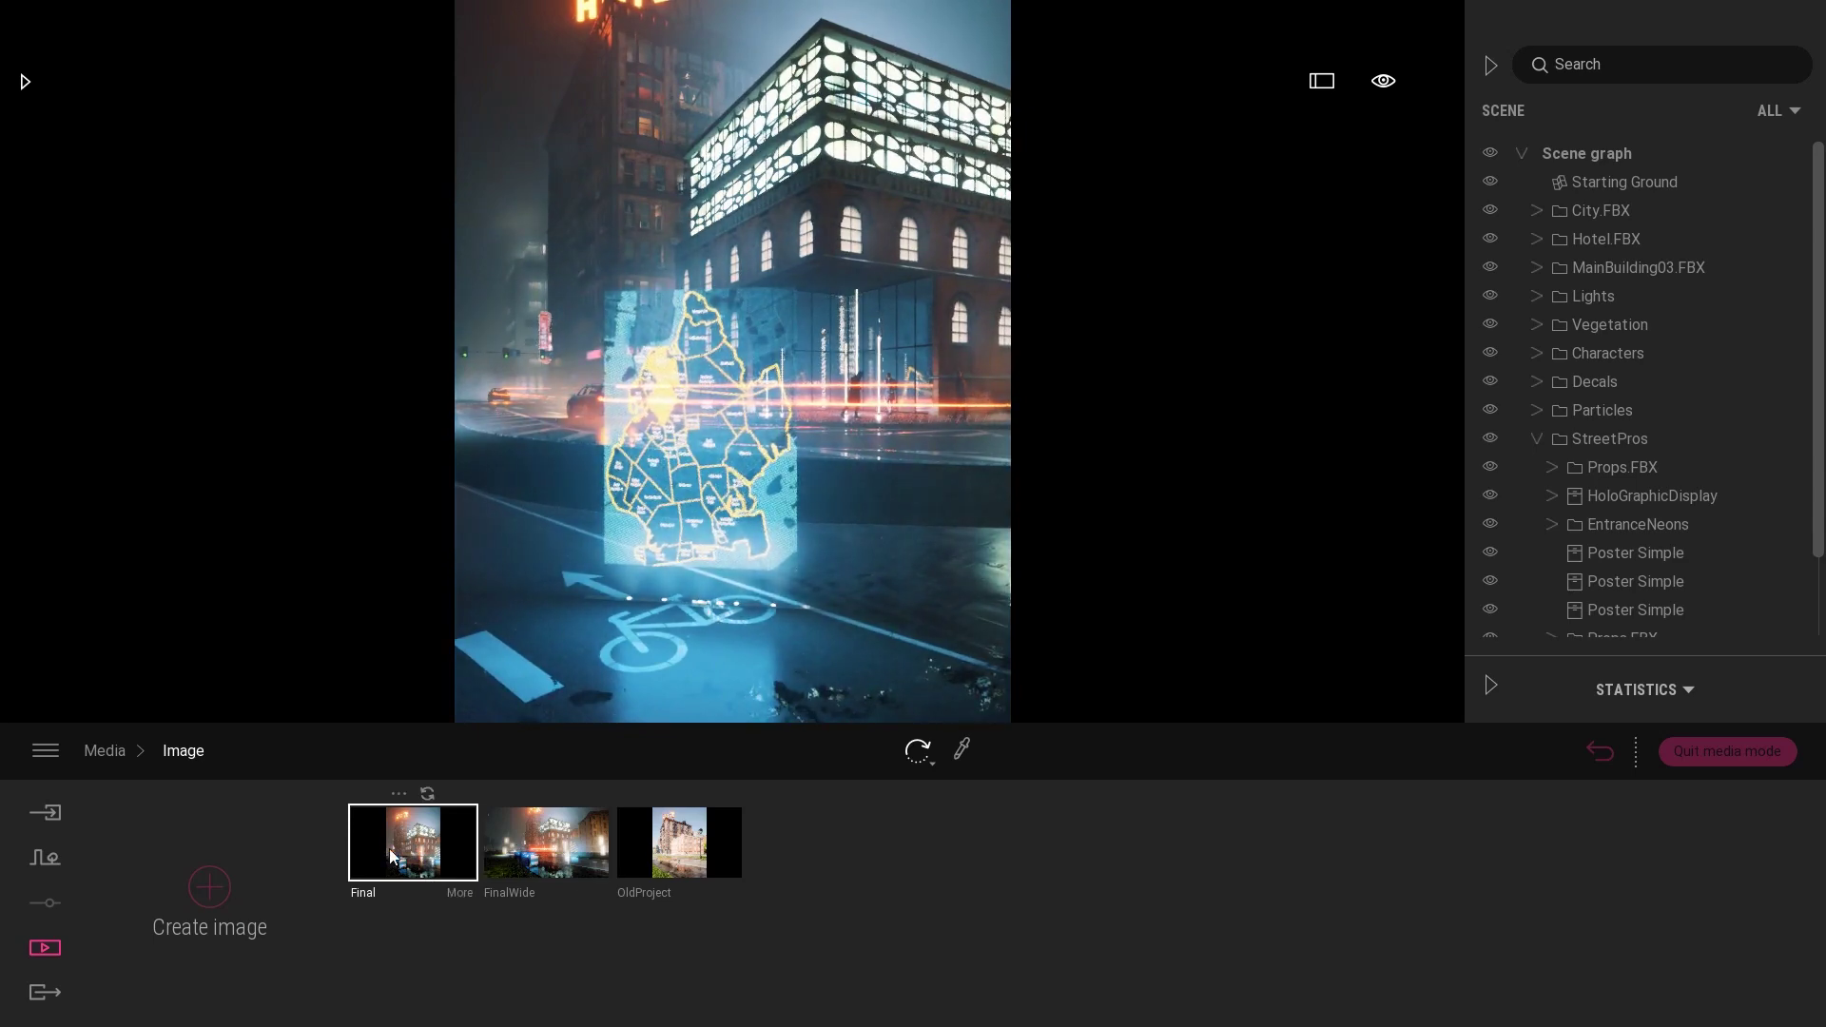
Step: Switch to the FinalWide image view and place a Box 1m primitive on the road beside the holographic map
click(530, 853)
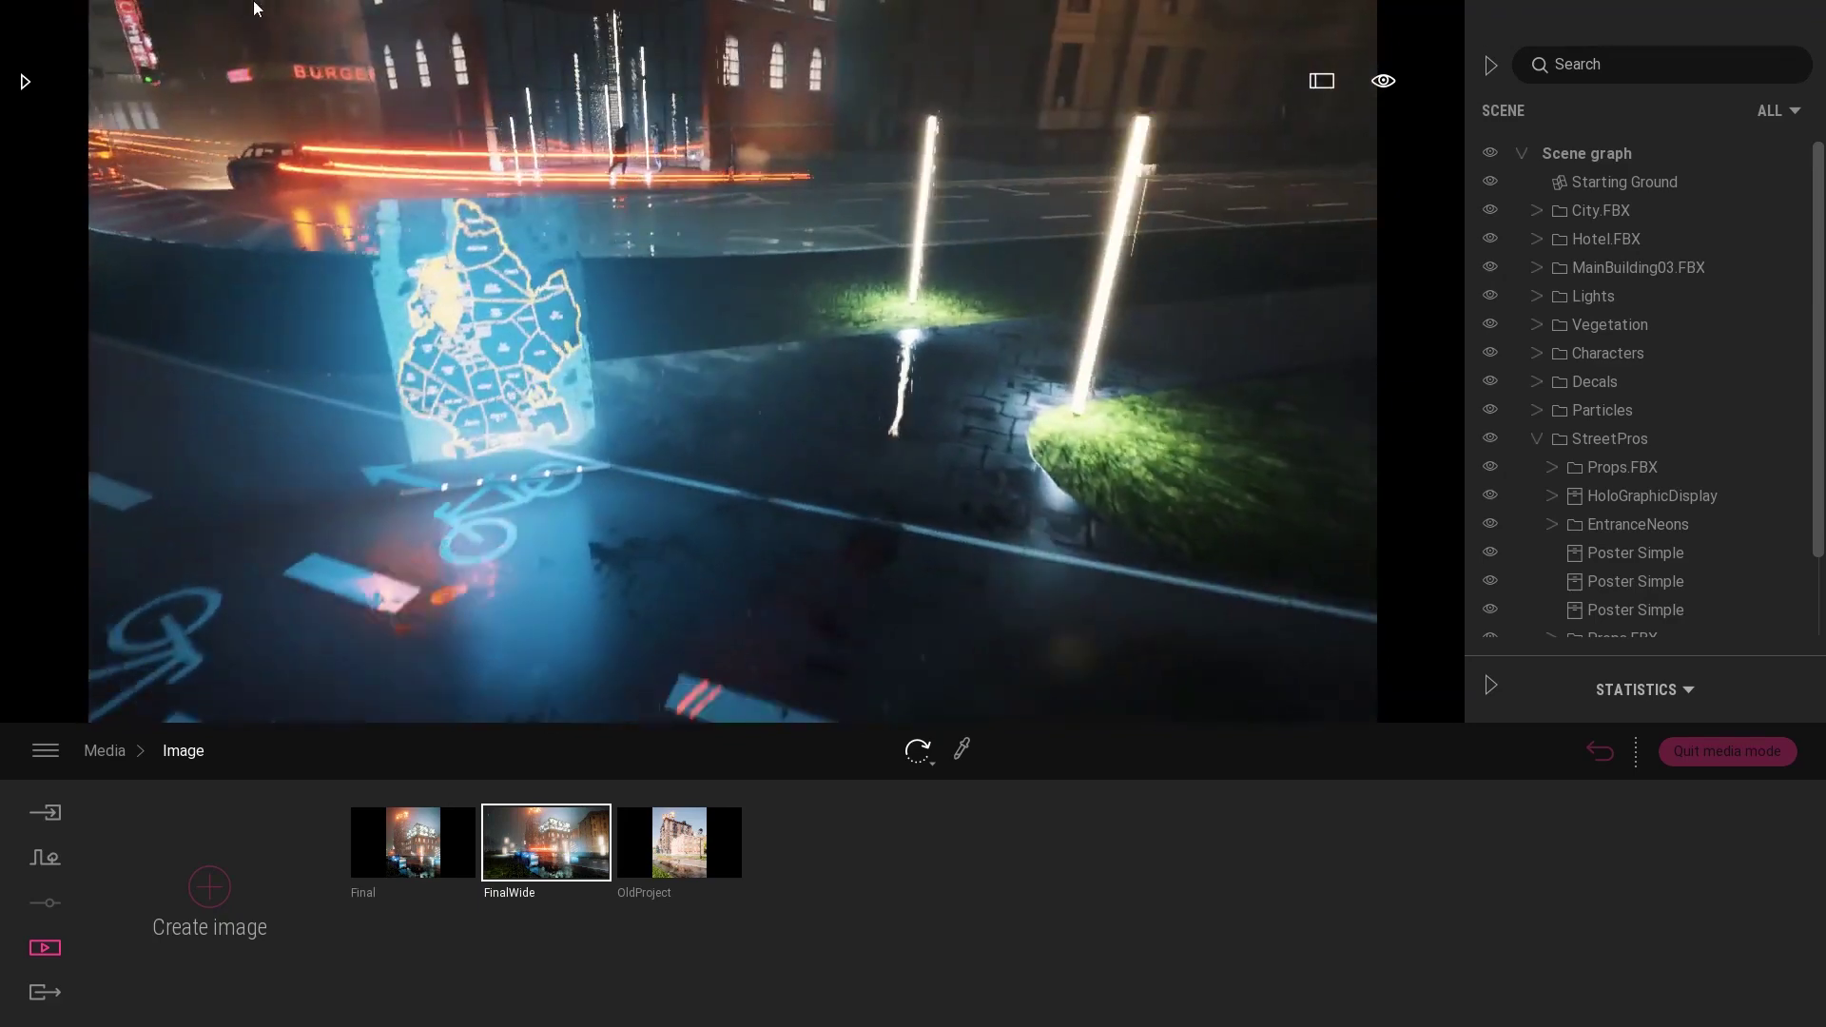
click(26, 81)
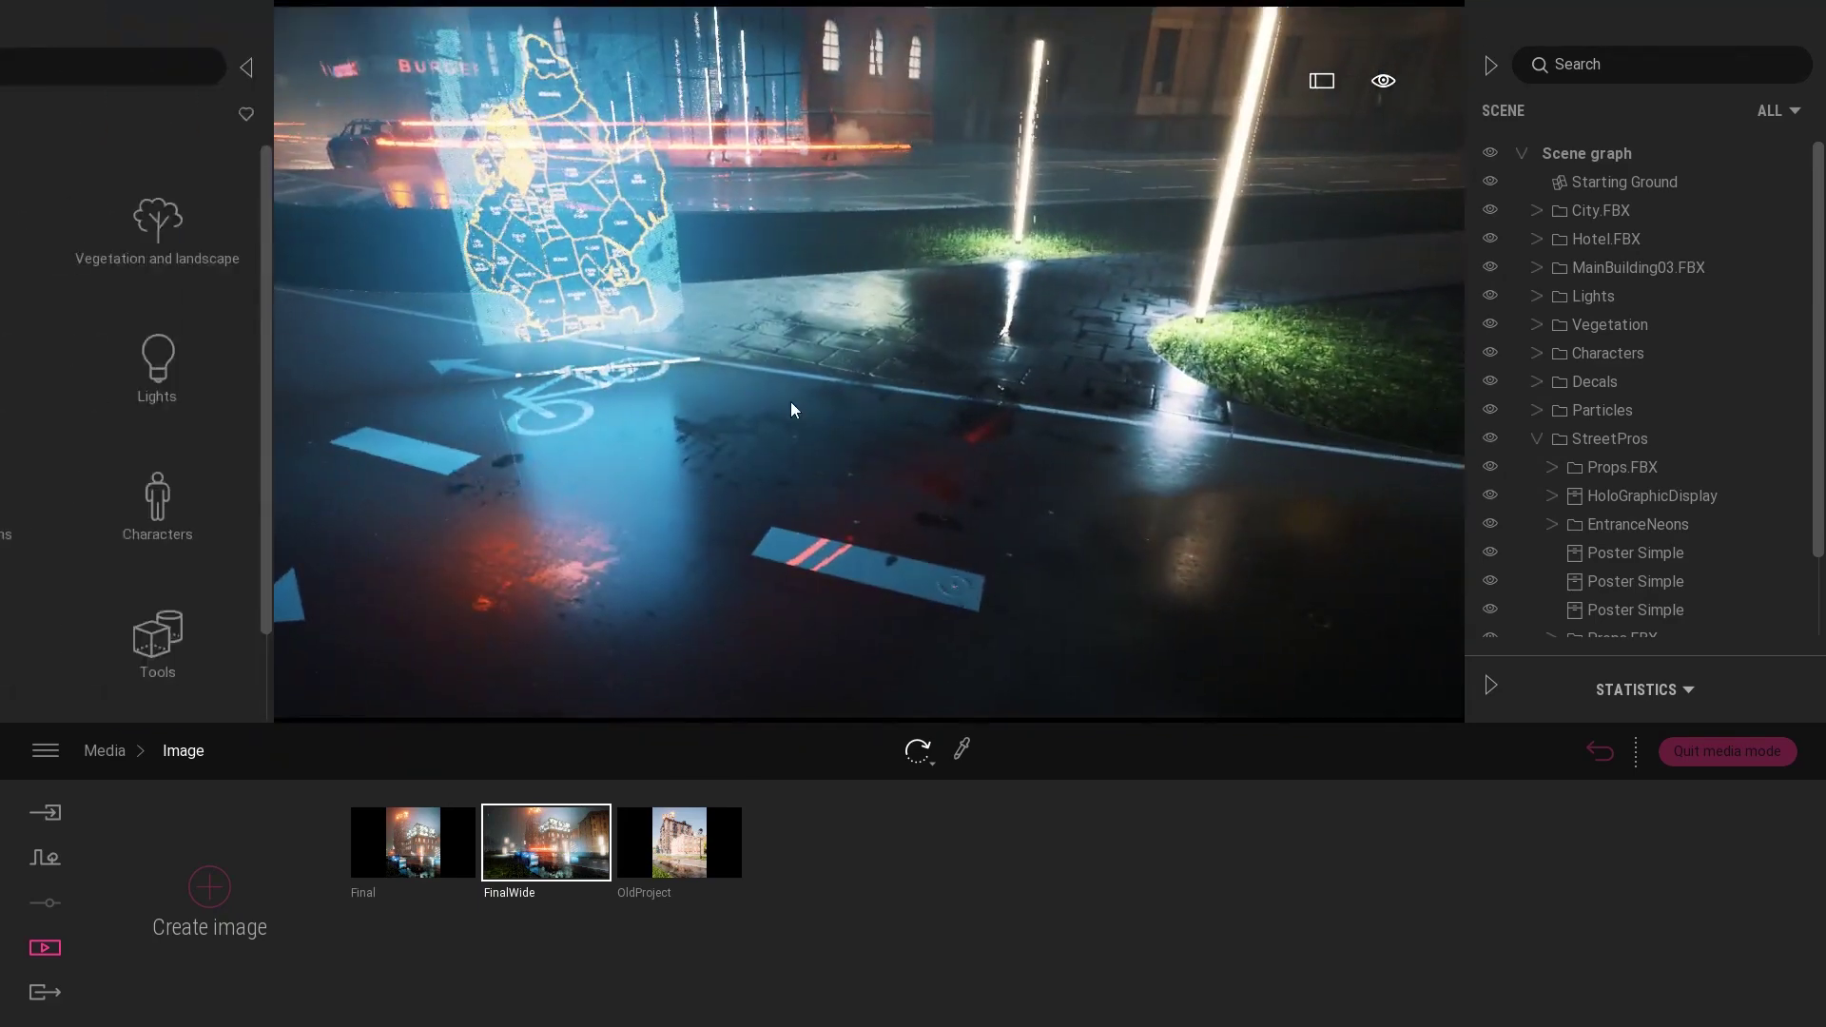
click(193, 416)
drag(113, 349, 1112, 397)
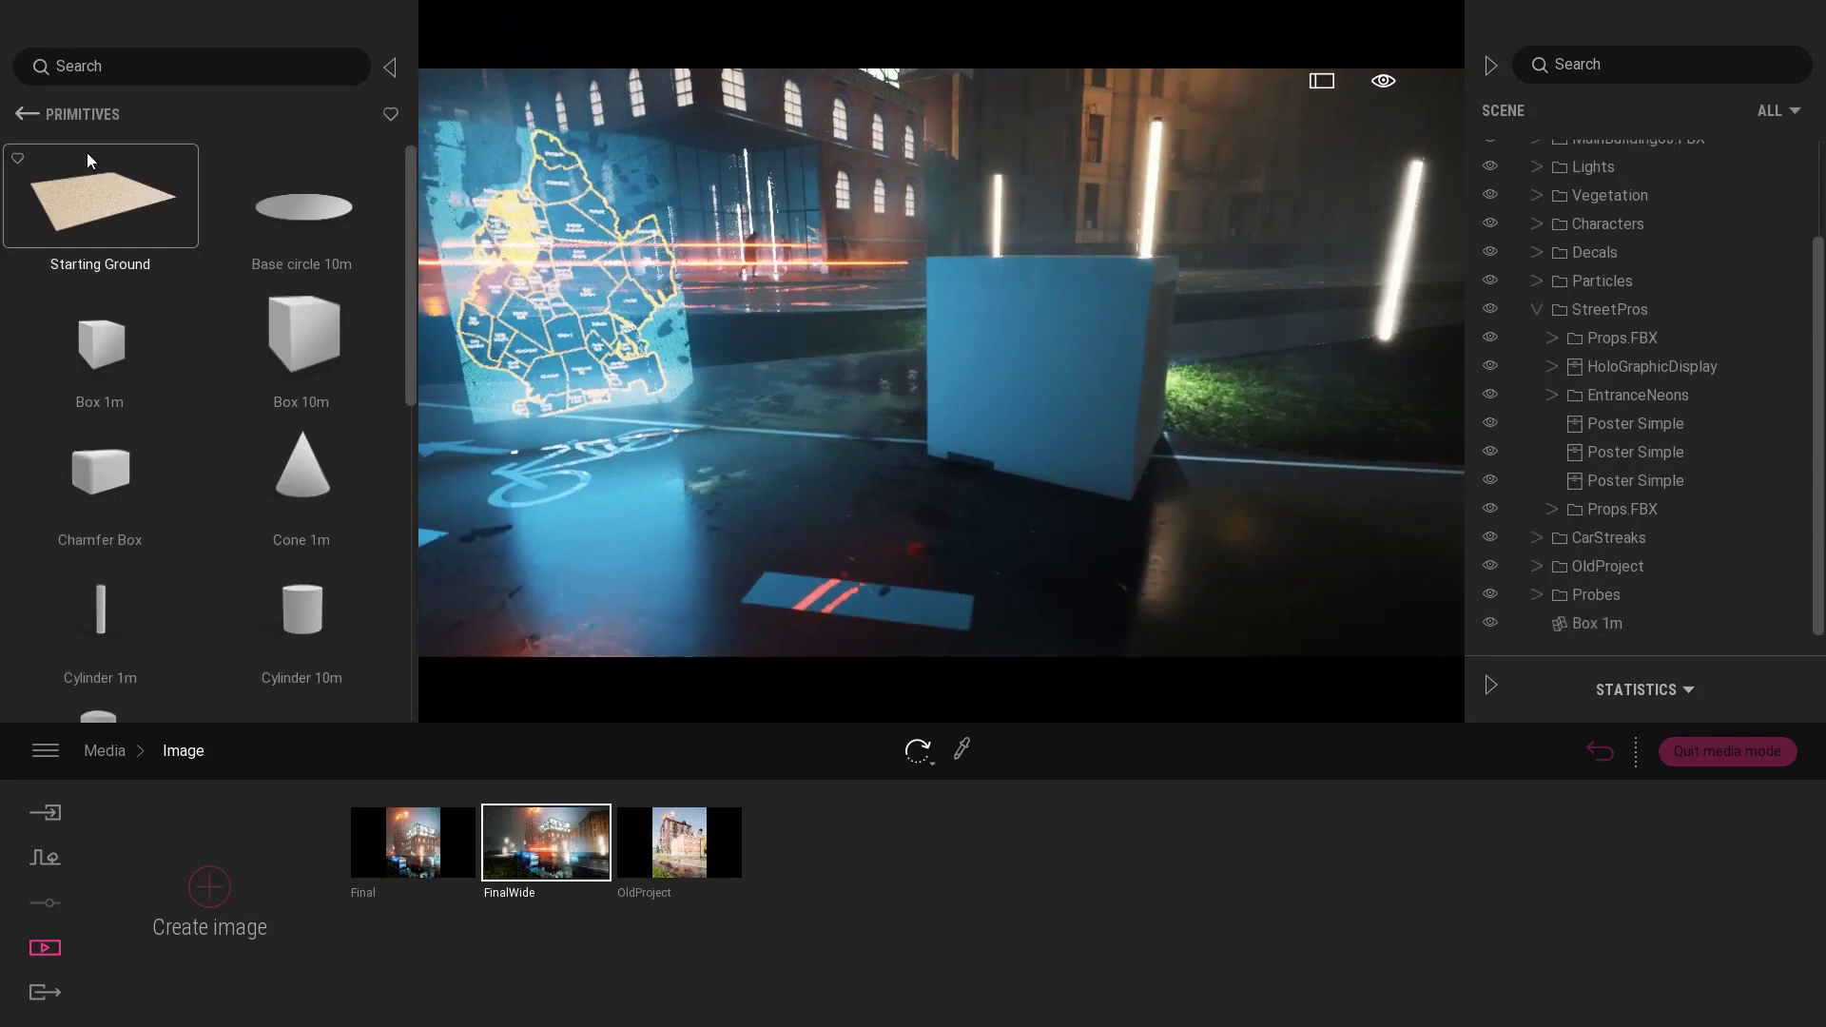
Step: Search the library for "poster" and place a Poster Simple on the front face of the box
click(27, 114)
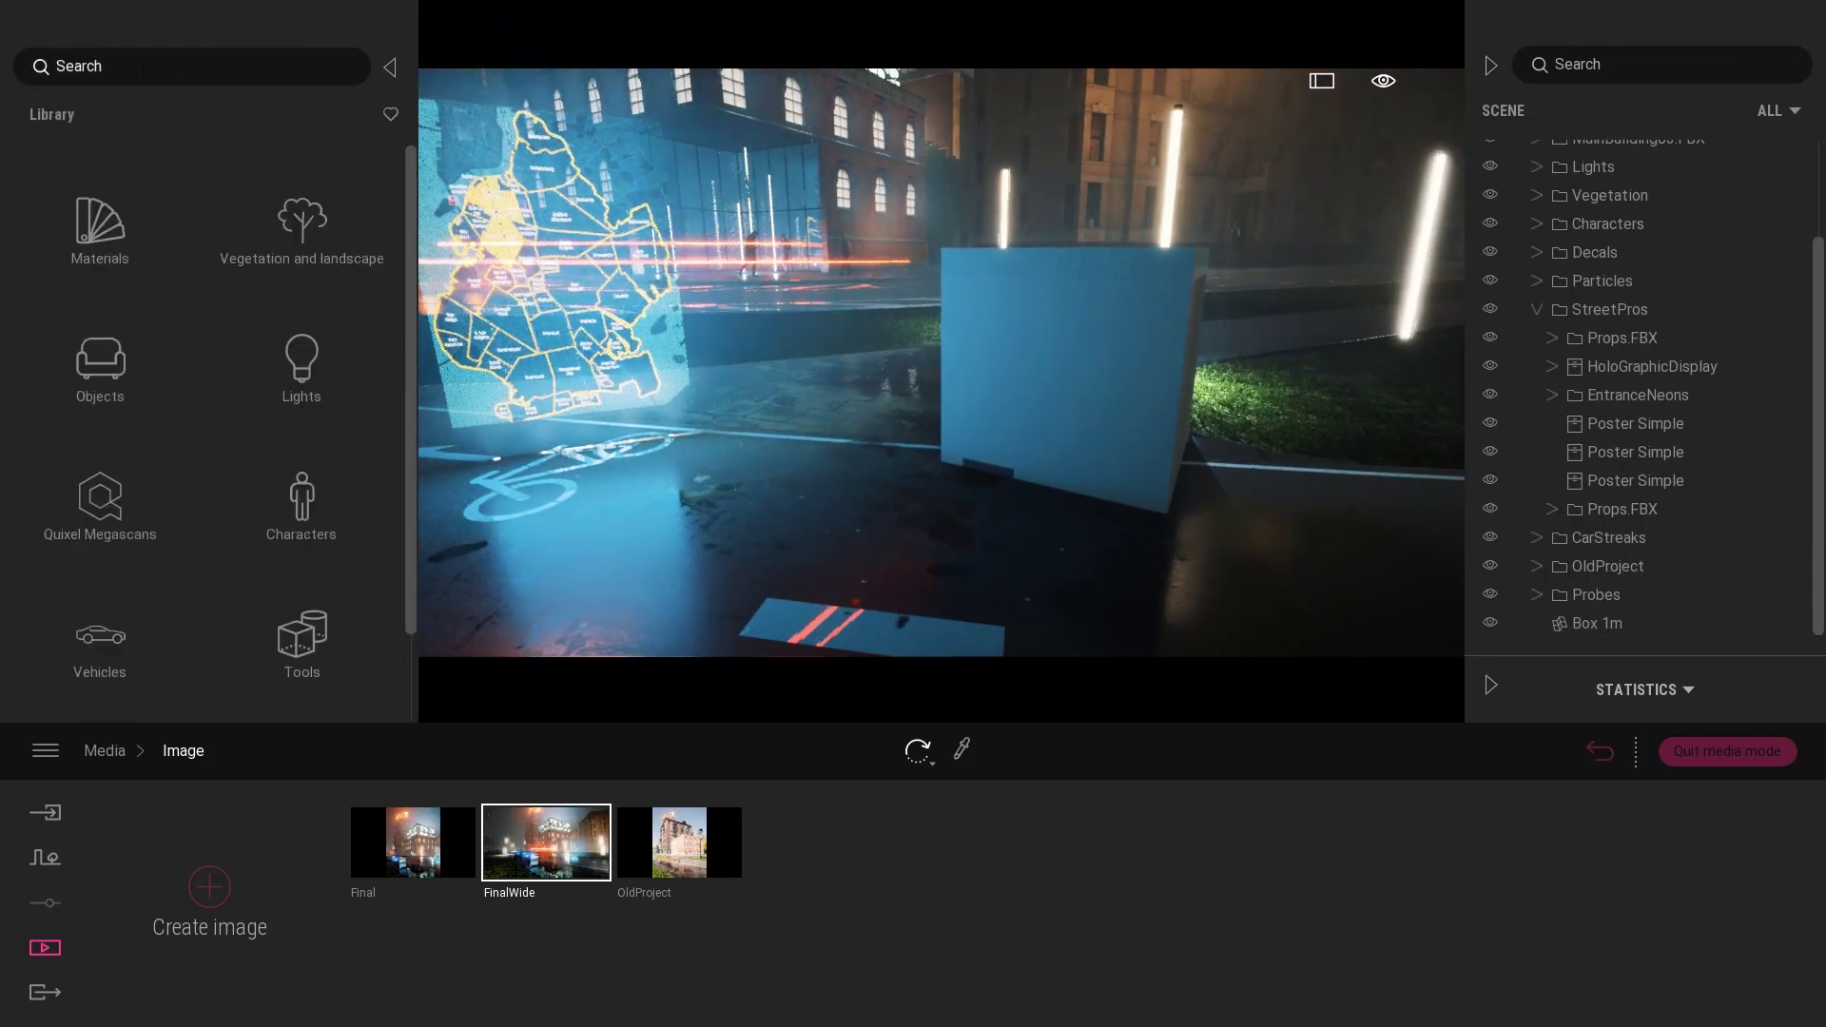
click(143, 68)
text(poster)
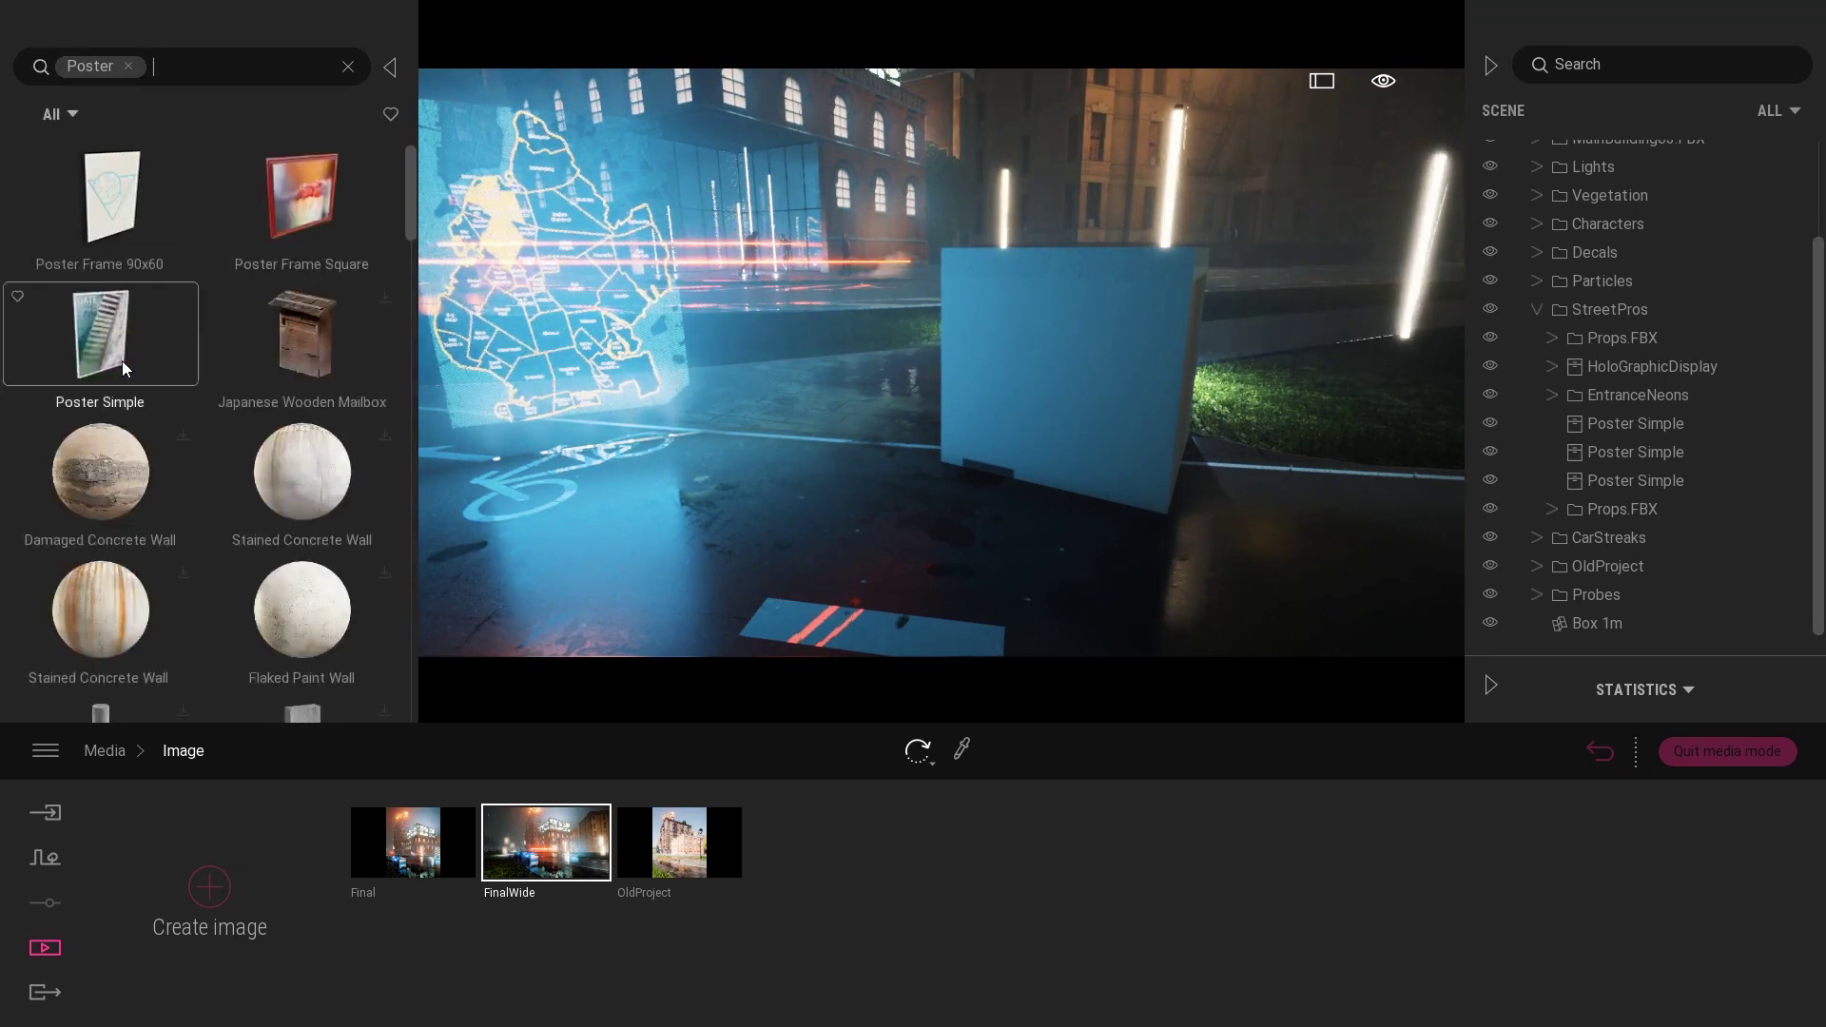
drag(100, 338, 1062, 306)
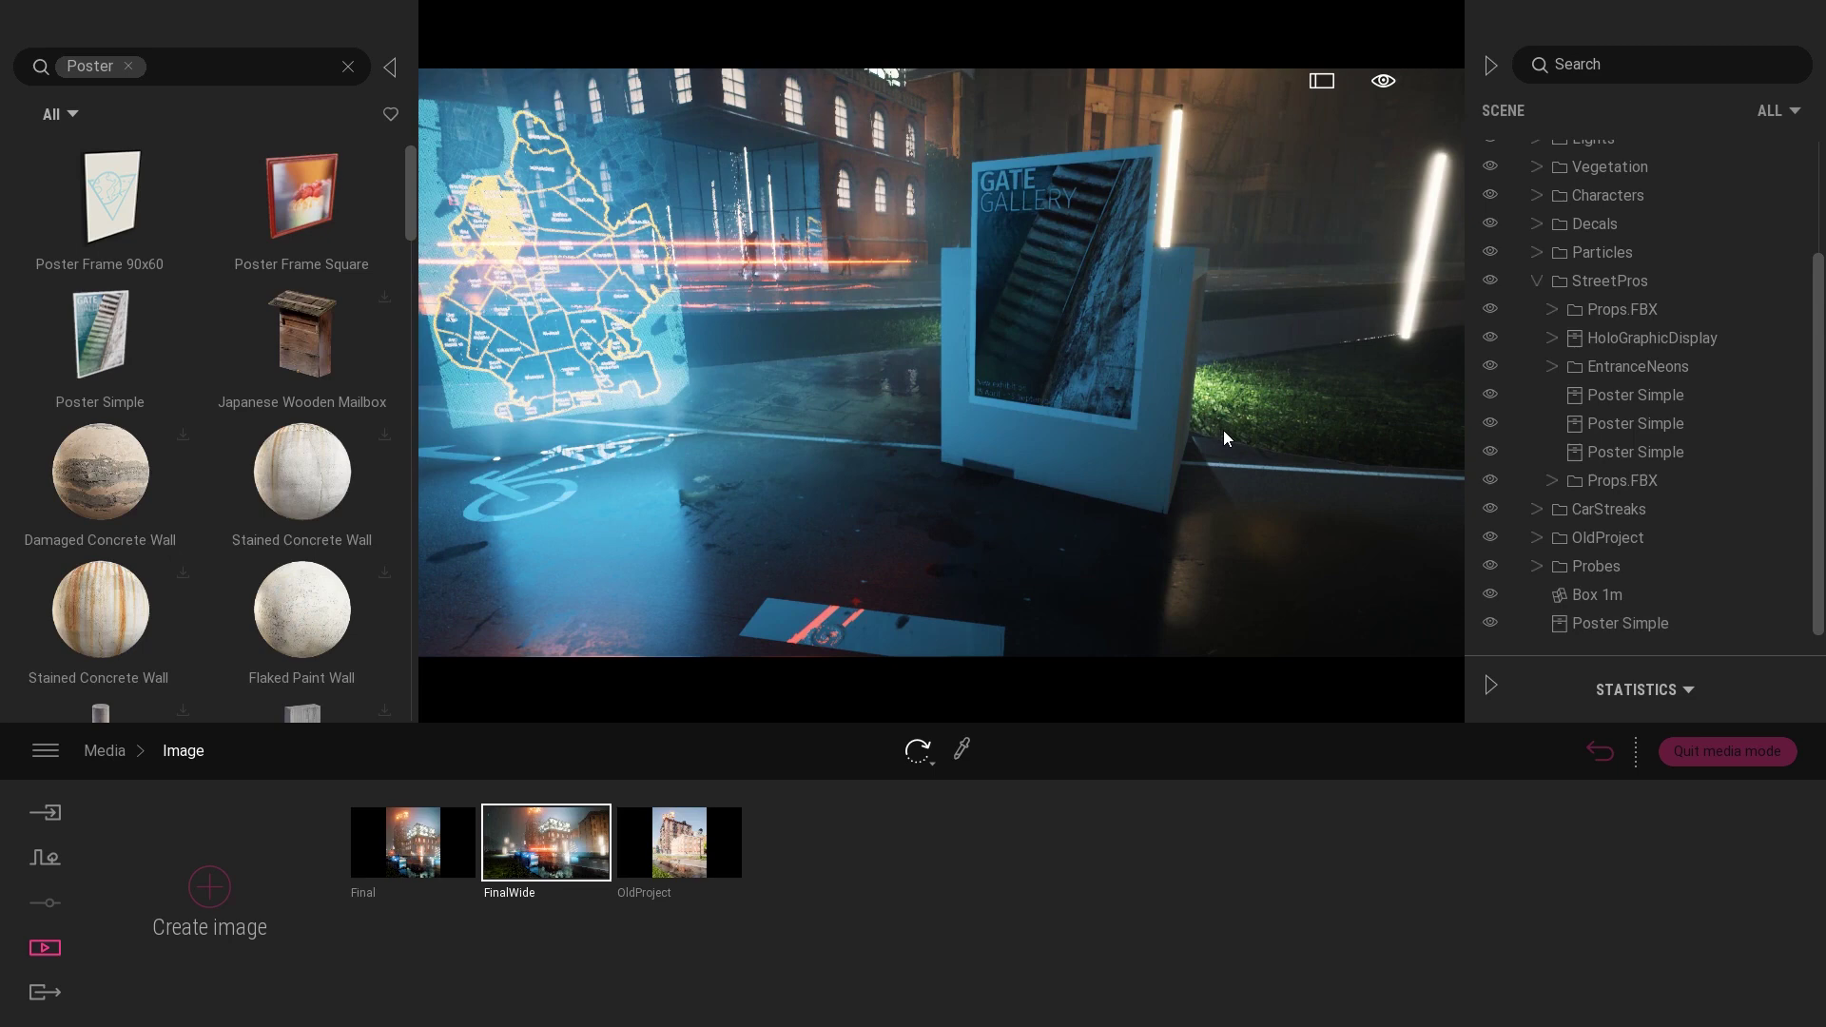
Step: Pick the material of the Gate Gallery poster on the box for editing
right_drag(1225, 439, 970, 392)
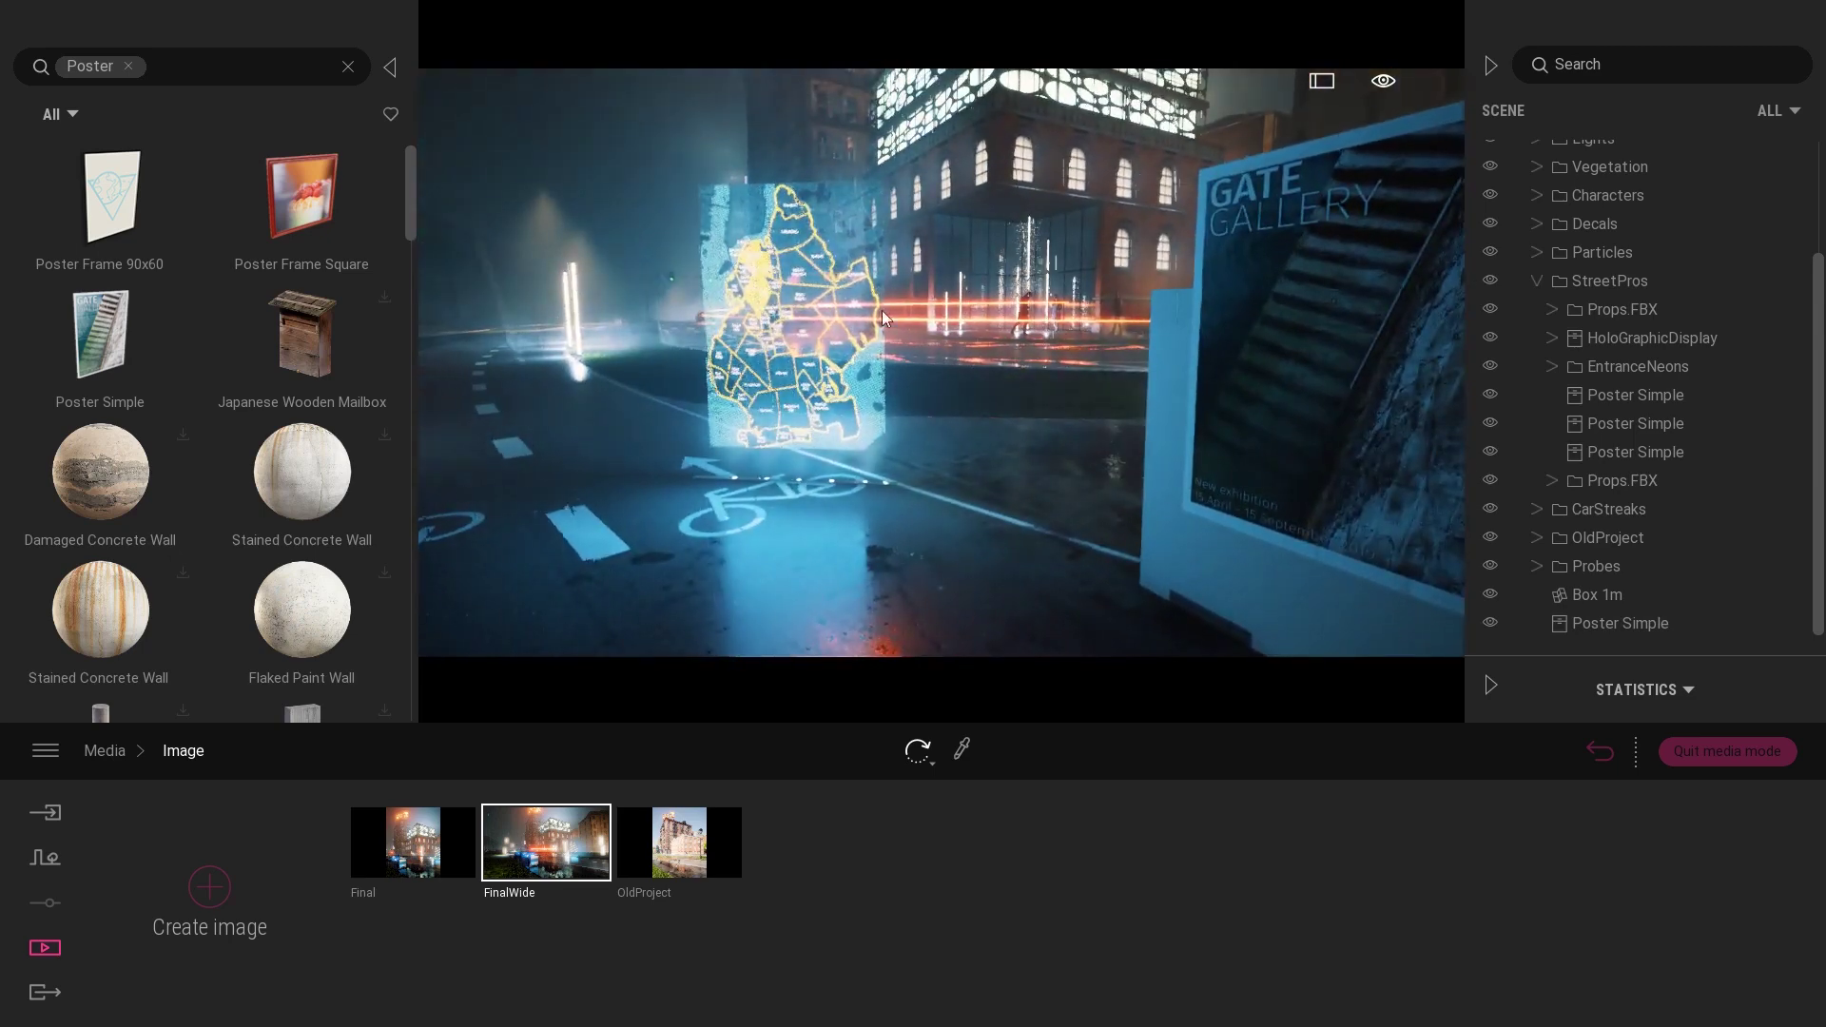
right_drag(882, 318, 1003, 323)
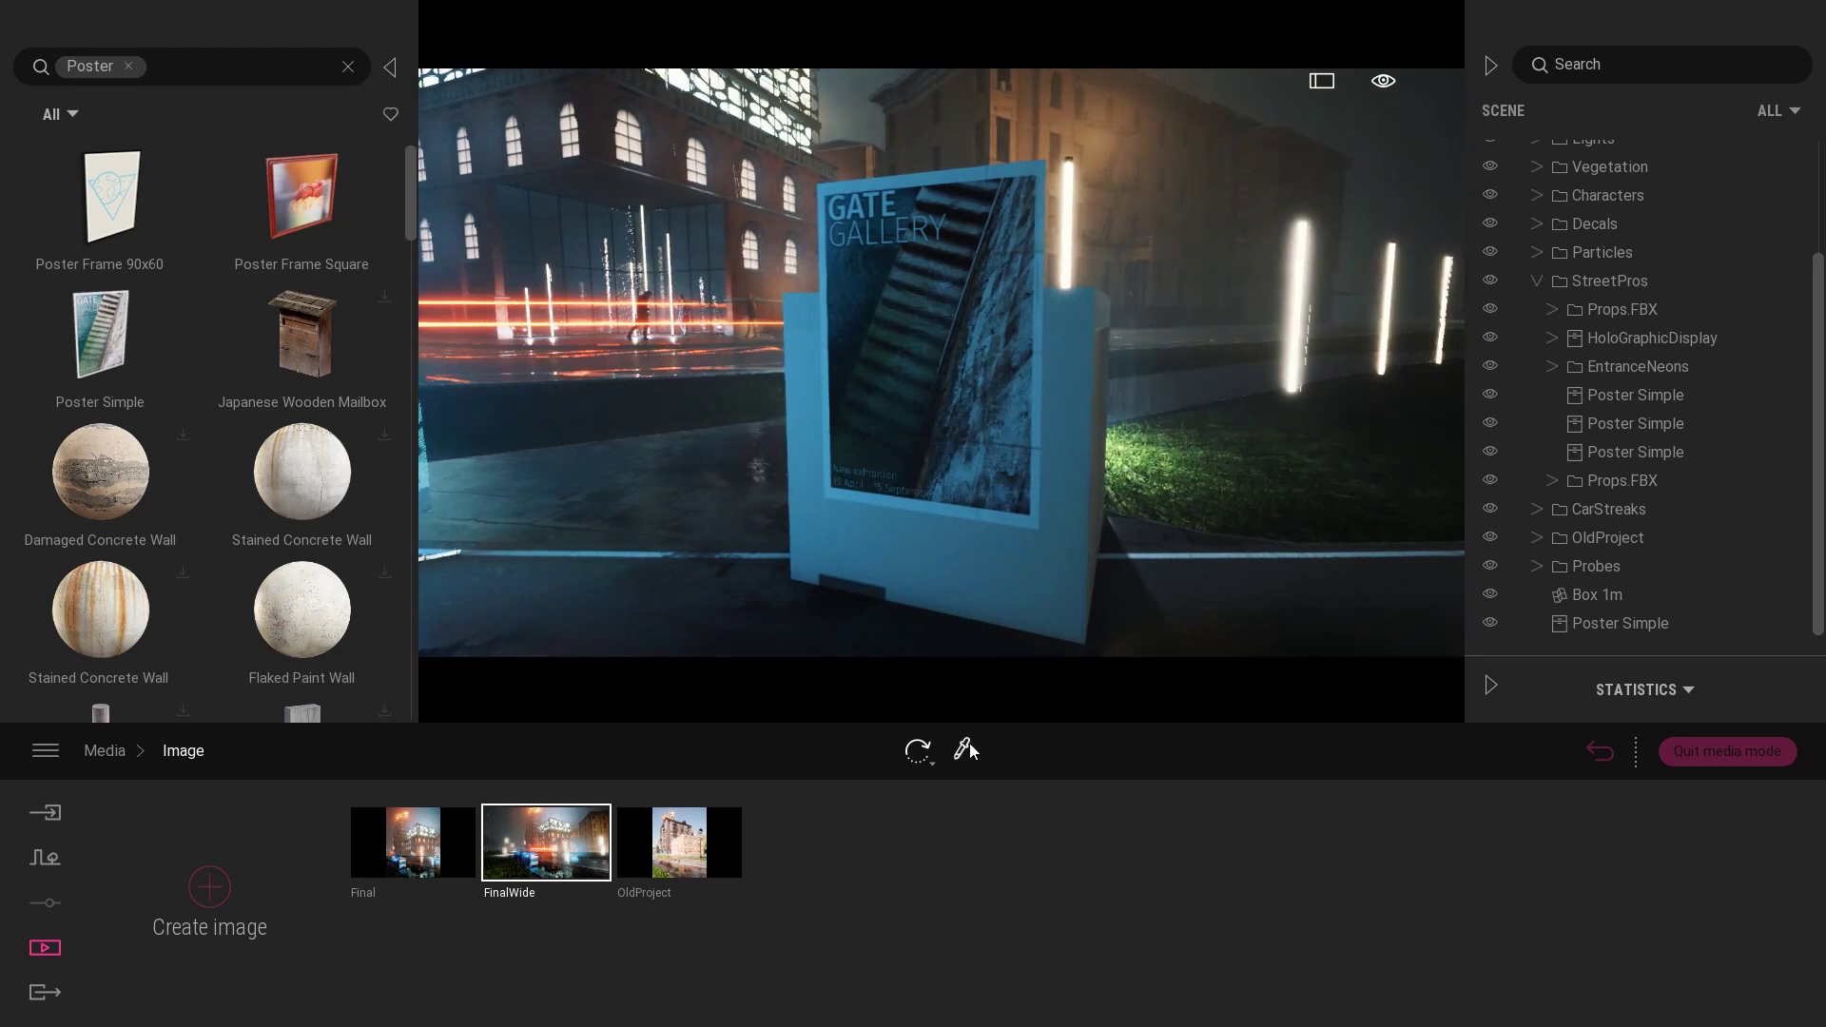
click(964, 750)
click(954, 402)
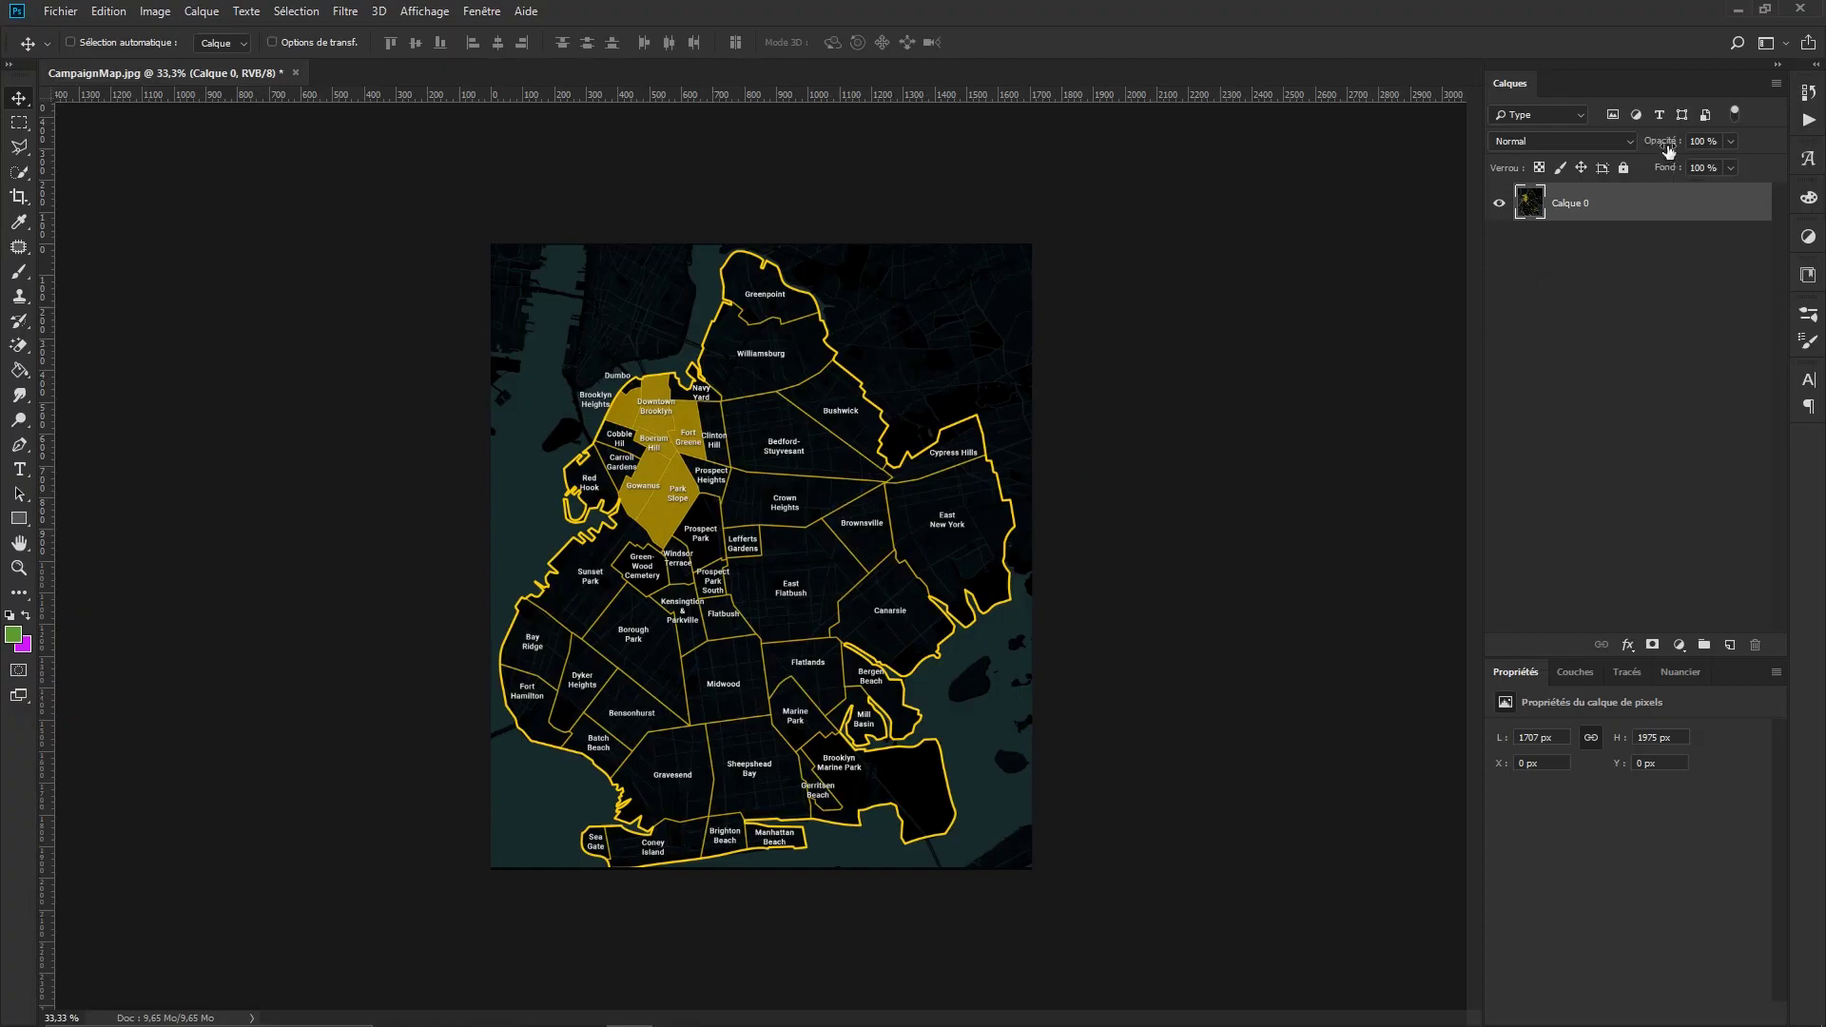
Step: Switch to Photoshop and set the opacity of the map layer Calque 0 to 30 %, then deselect the layer
text(30)
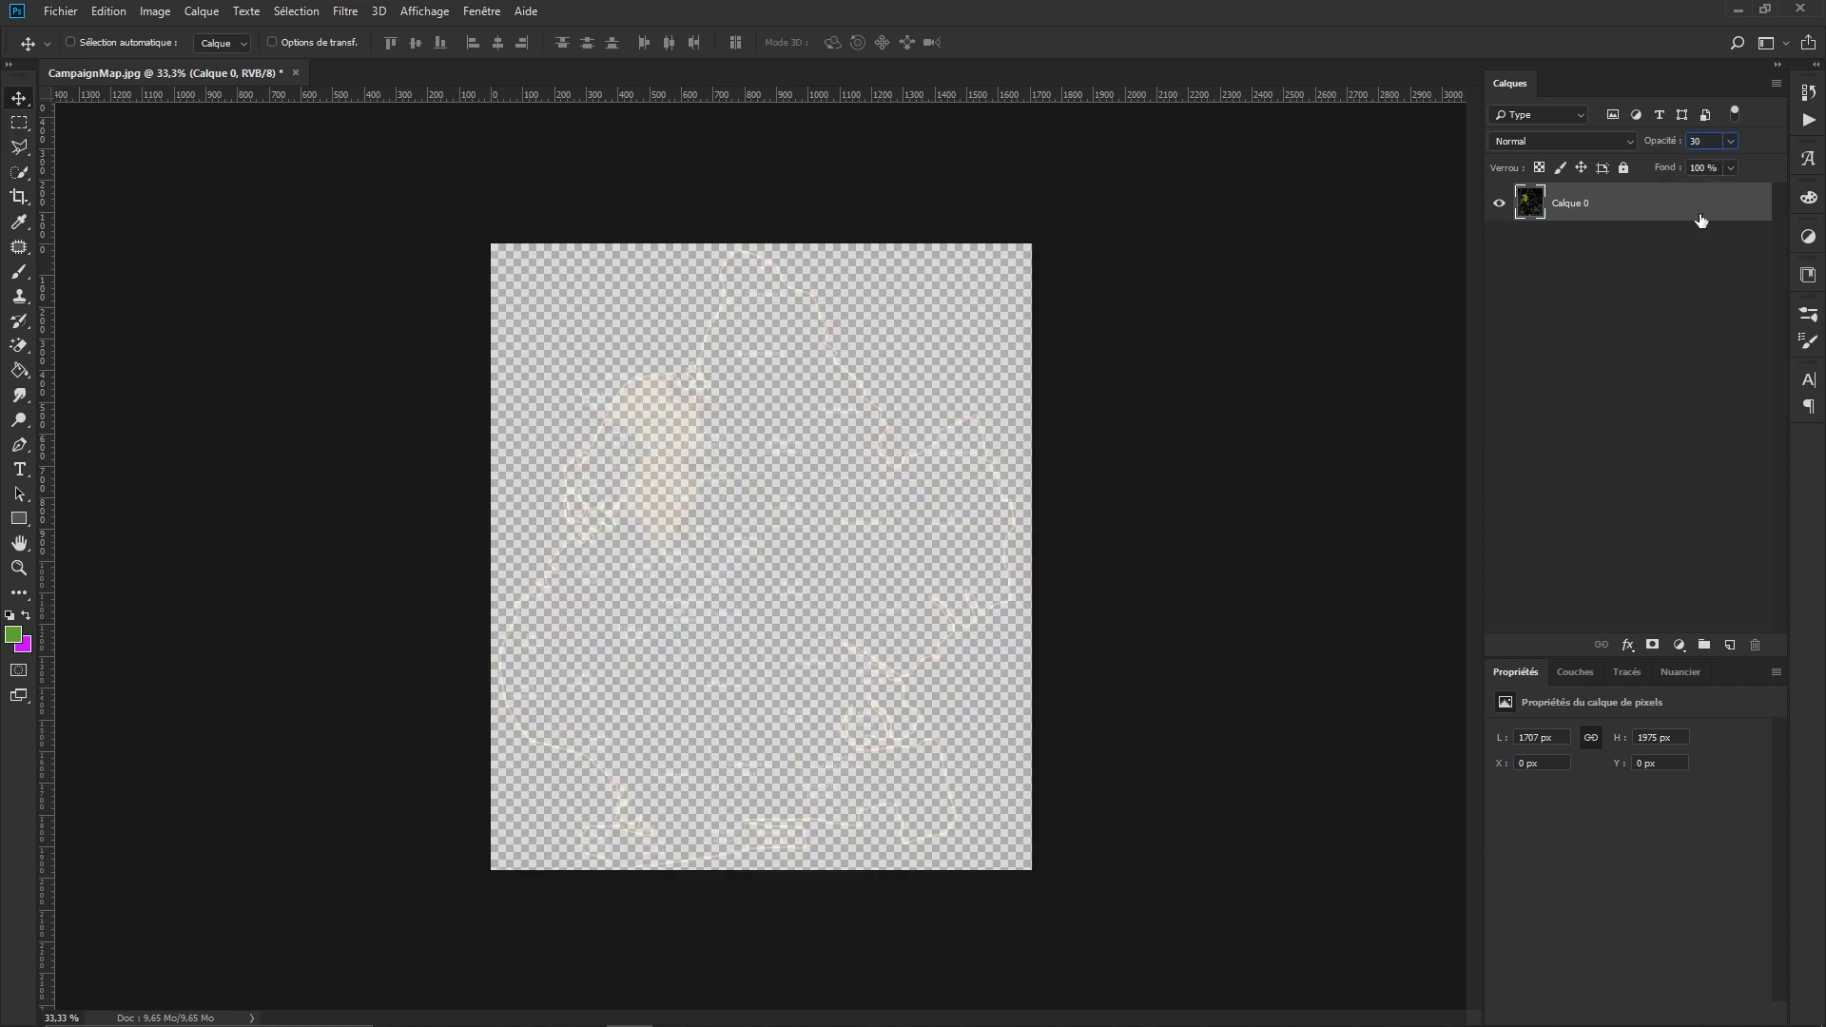
click(1692, 254)
click(1597, 209)
click(1597, 276)
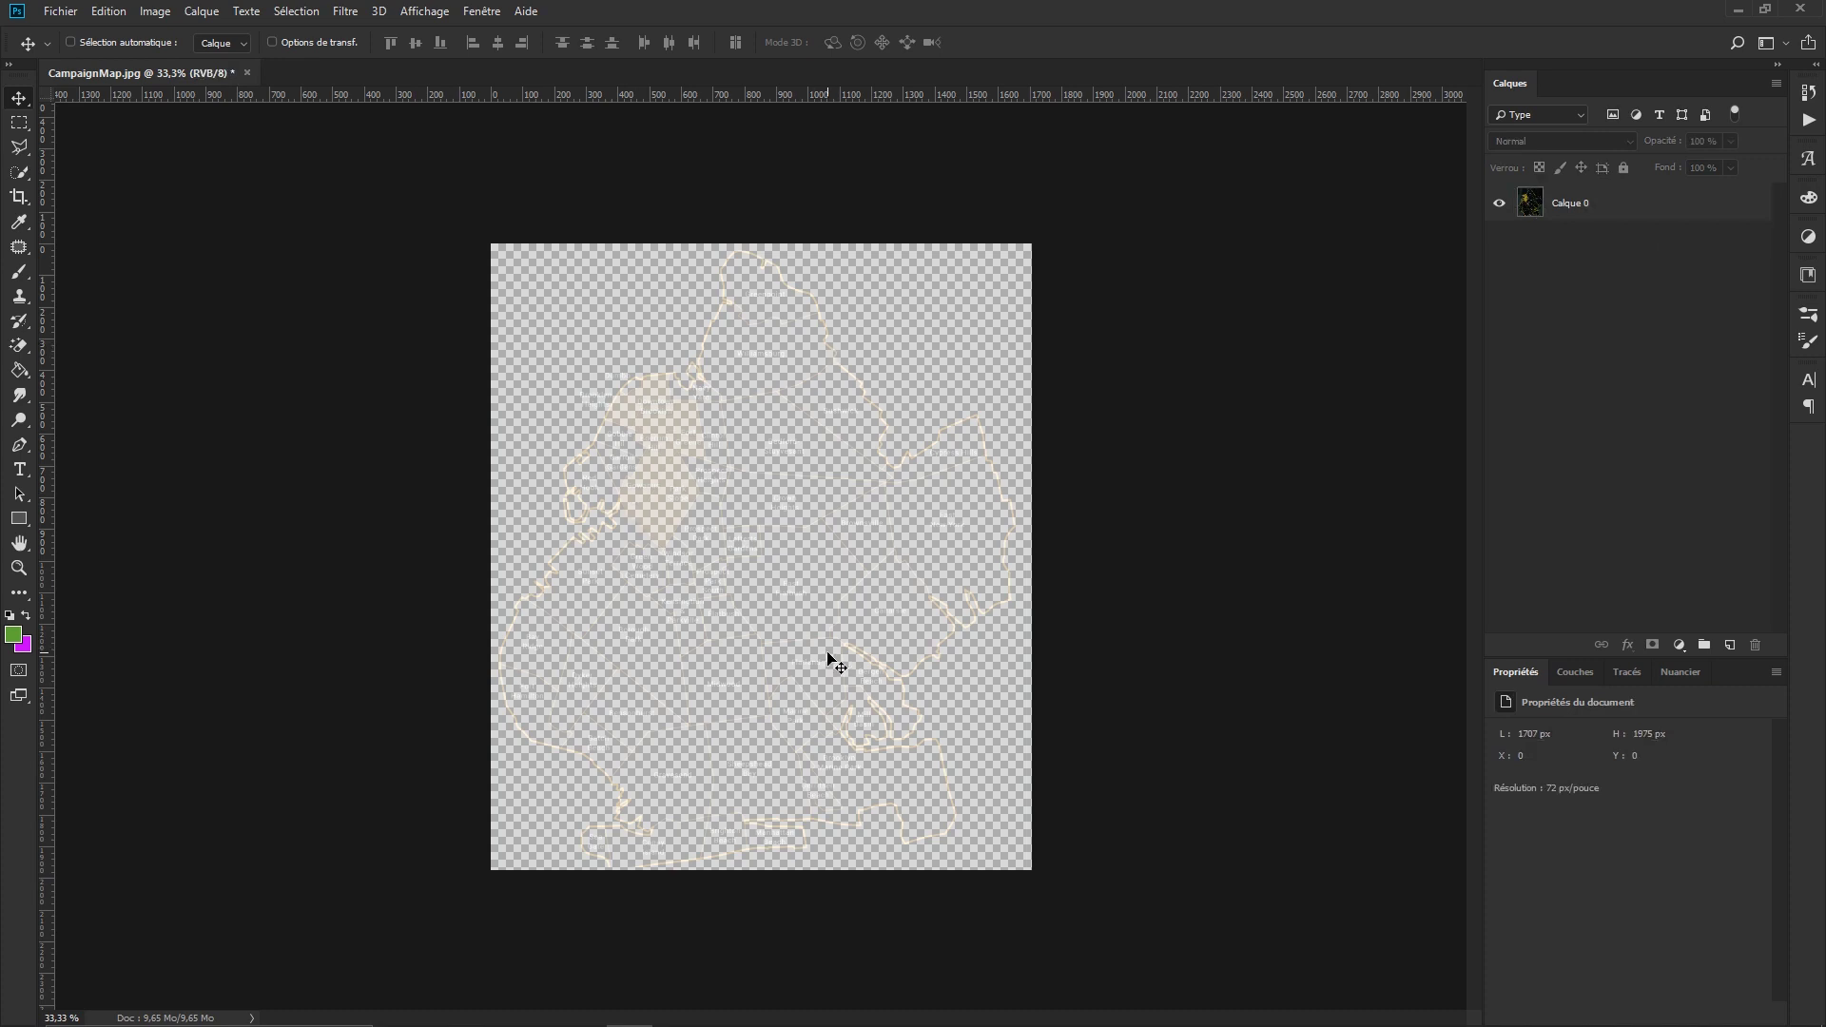
Step: Save the map as a PNG named Opa30.png in the mapsV2 folder, replacing the existing file
click(57, 14)
click(132, 227)
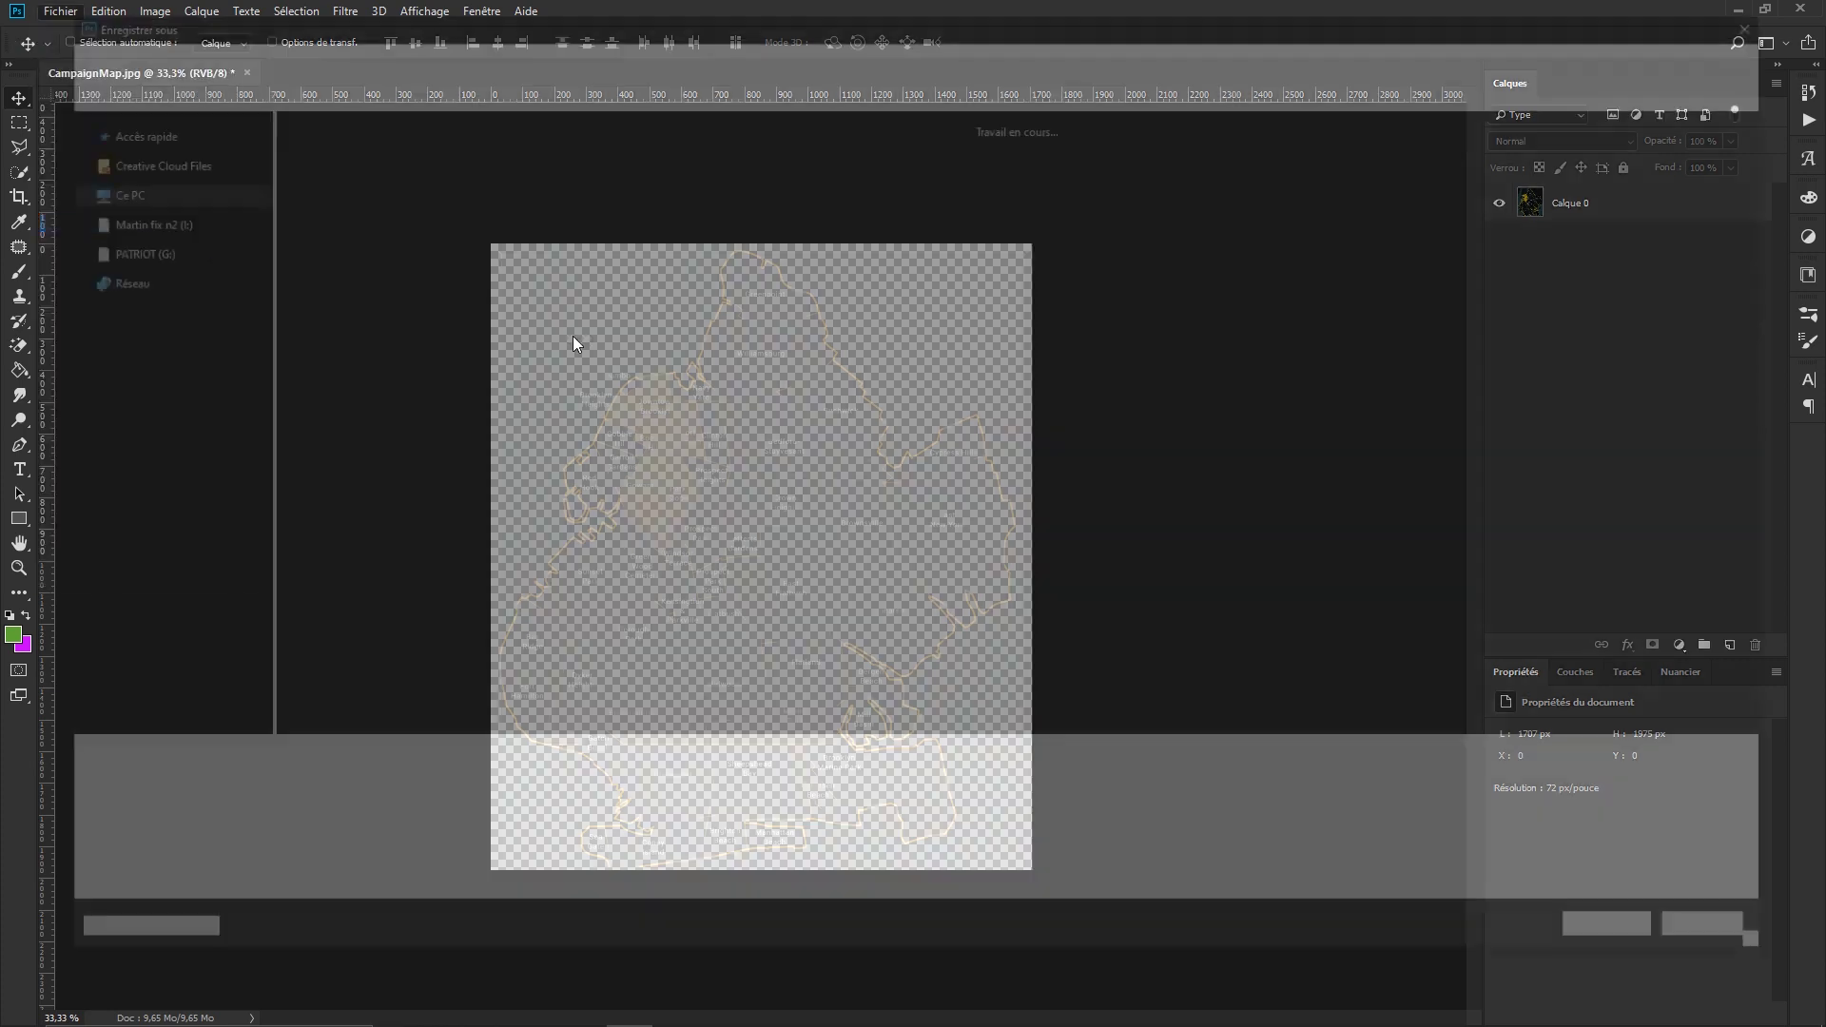
click(294, 788)
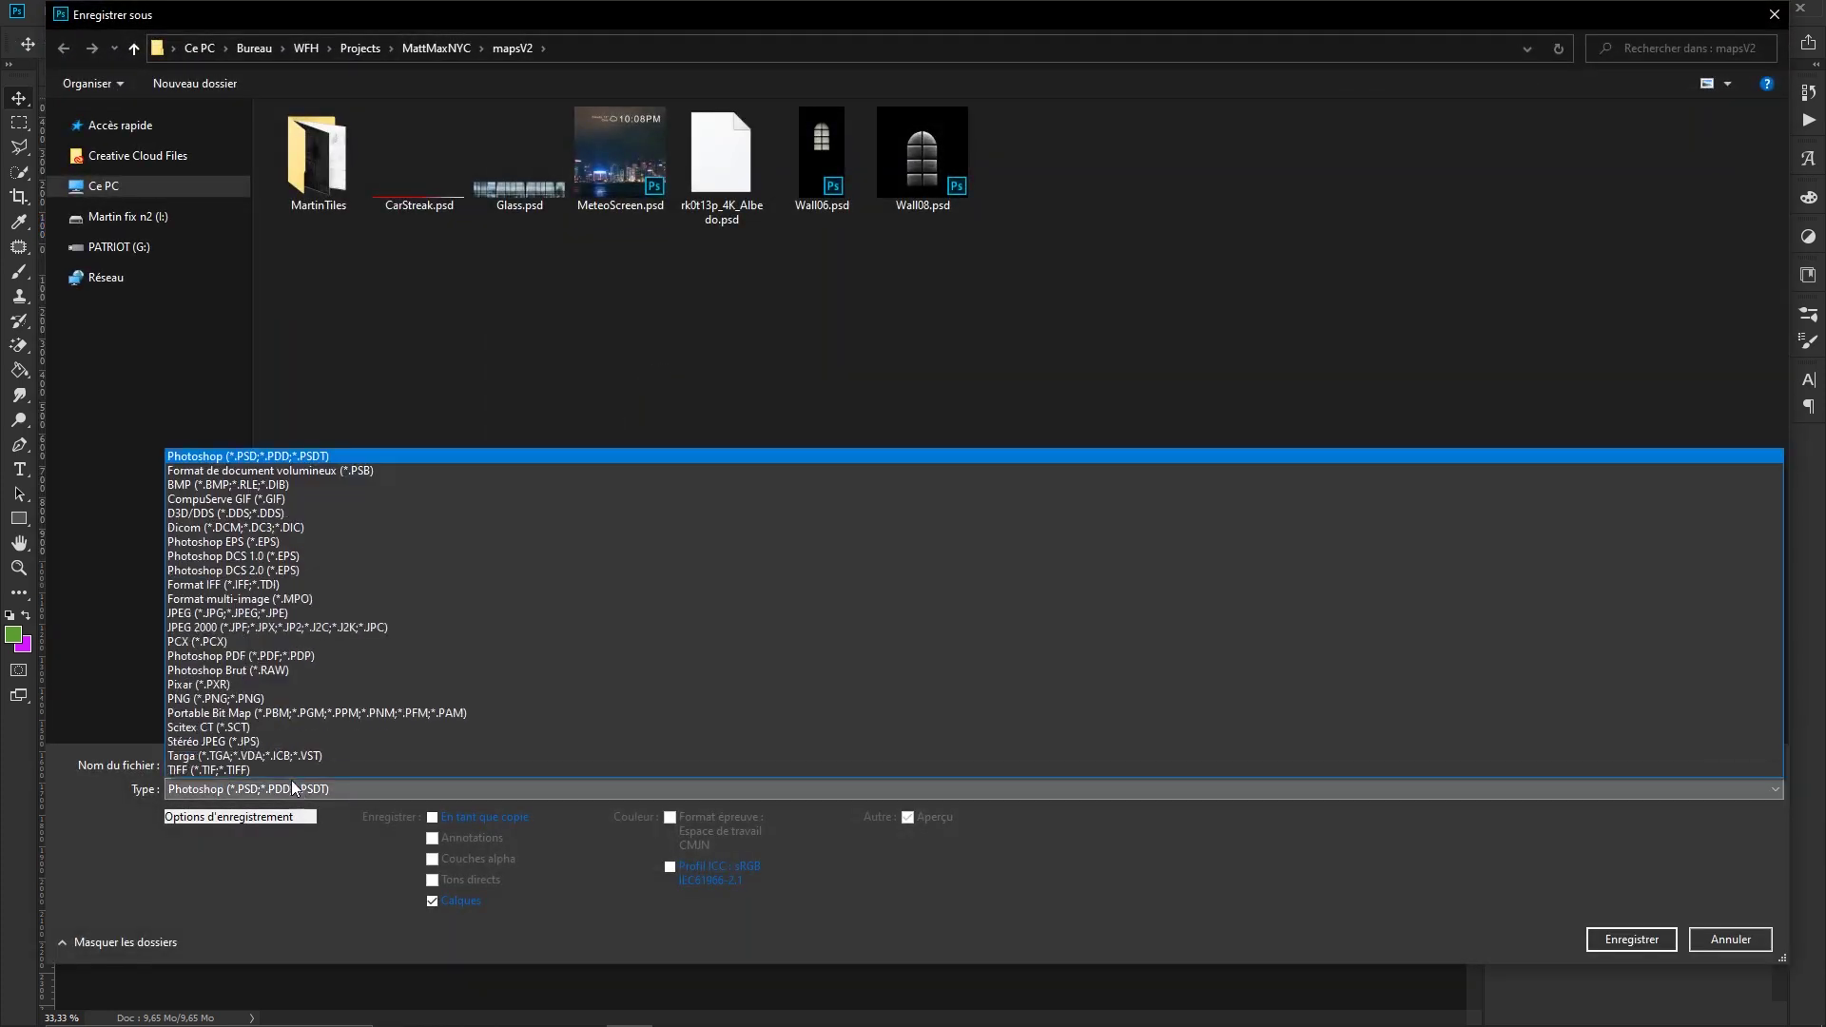
click(285, 699)
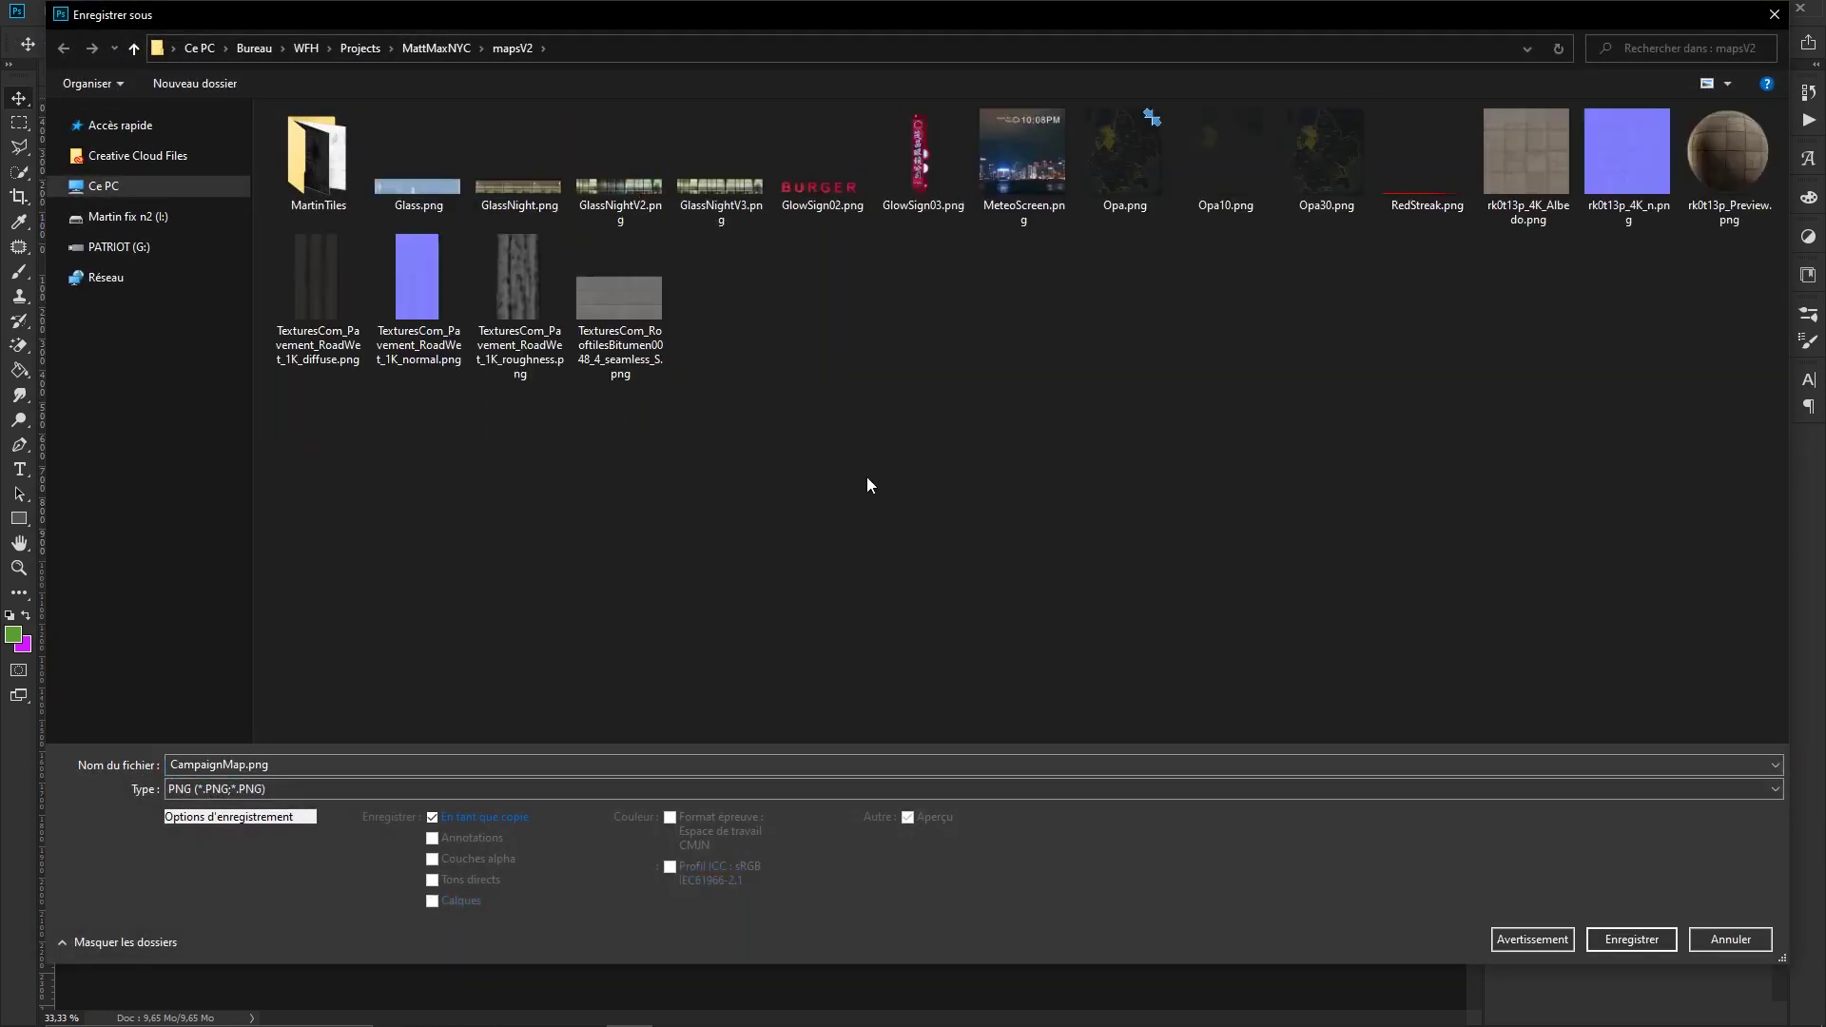
click(1276, 194)
double_click(181, 765)
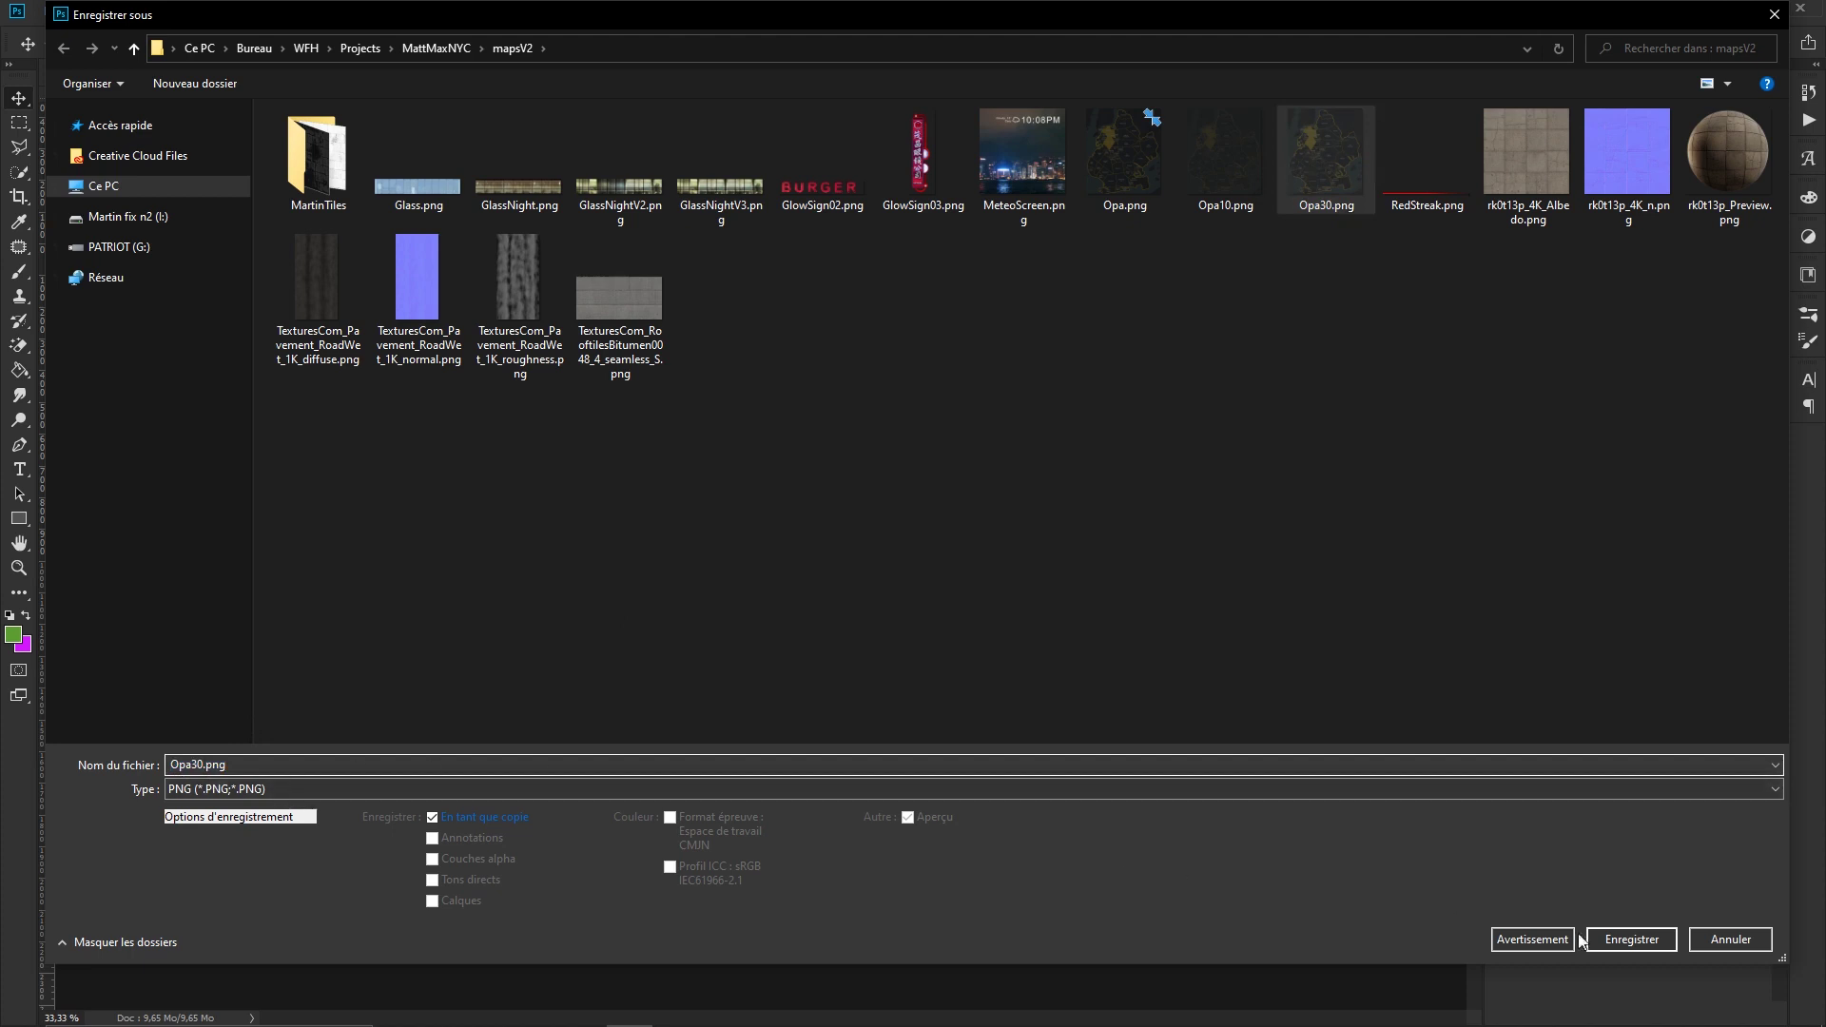
click(1632, 947)
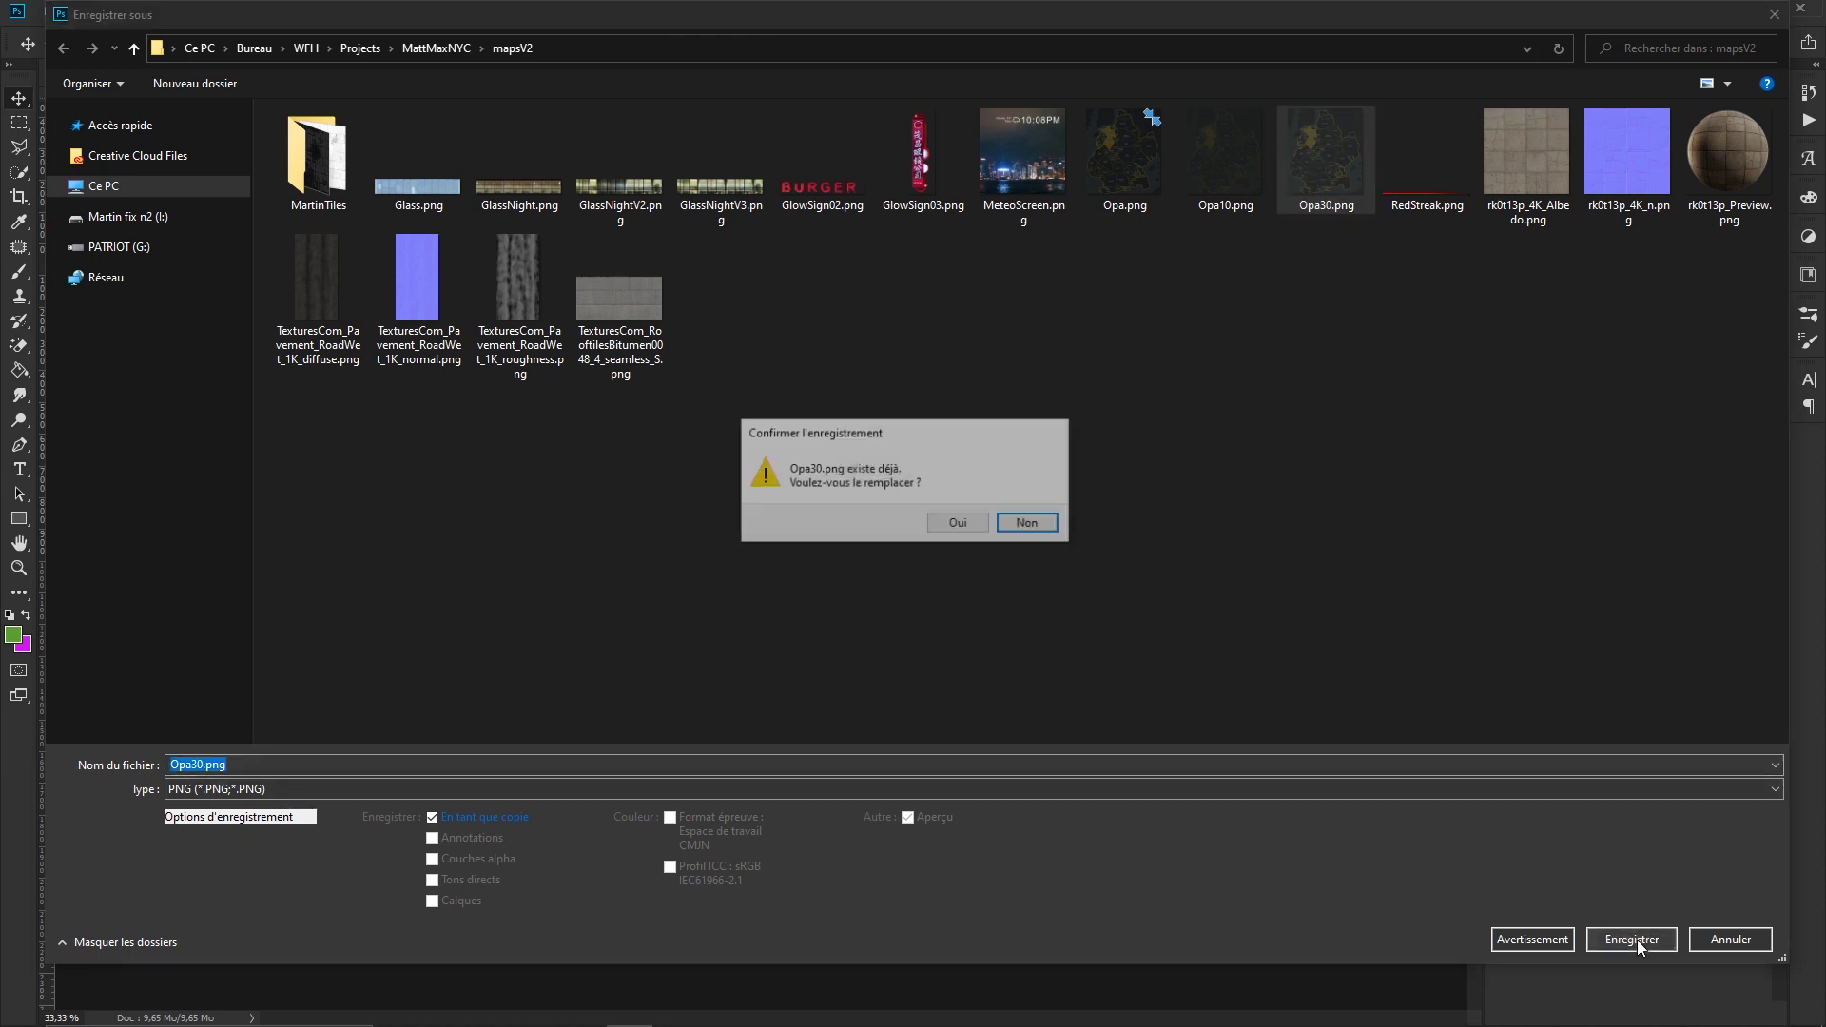
click(958, 524)
click(1082, 301)
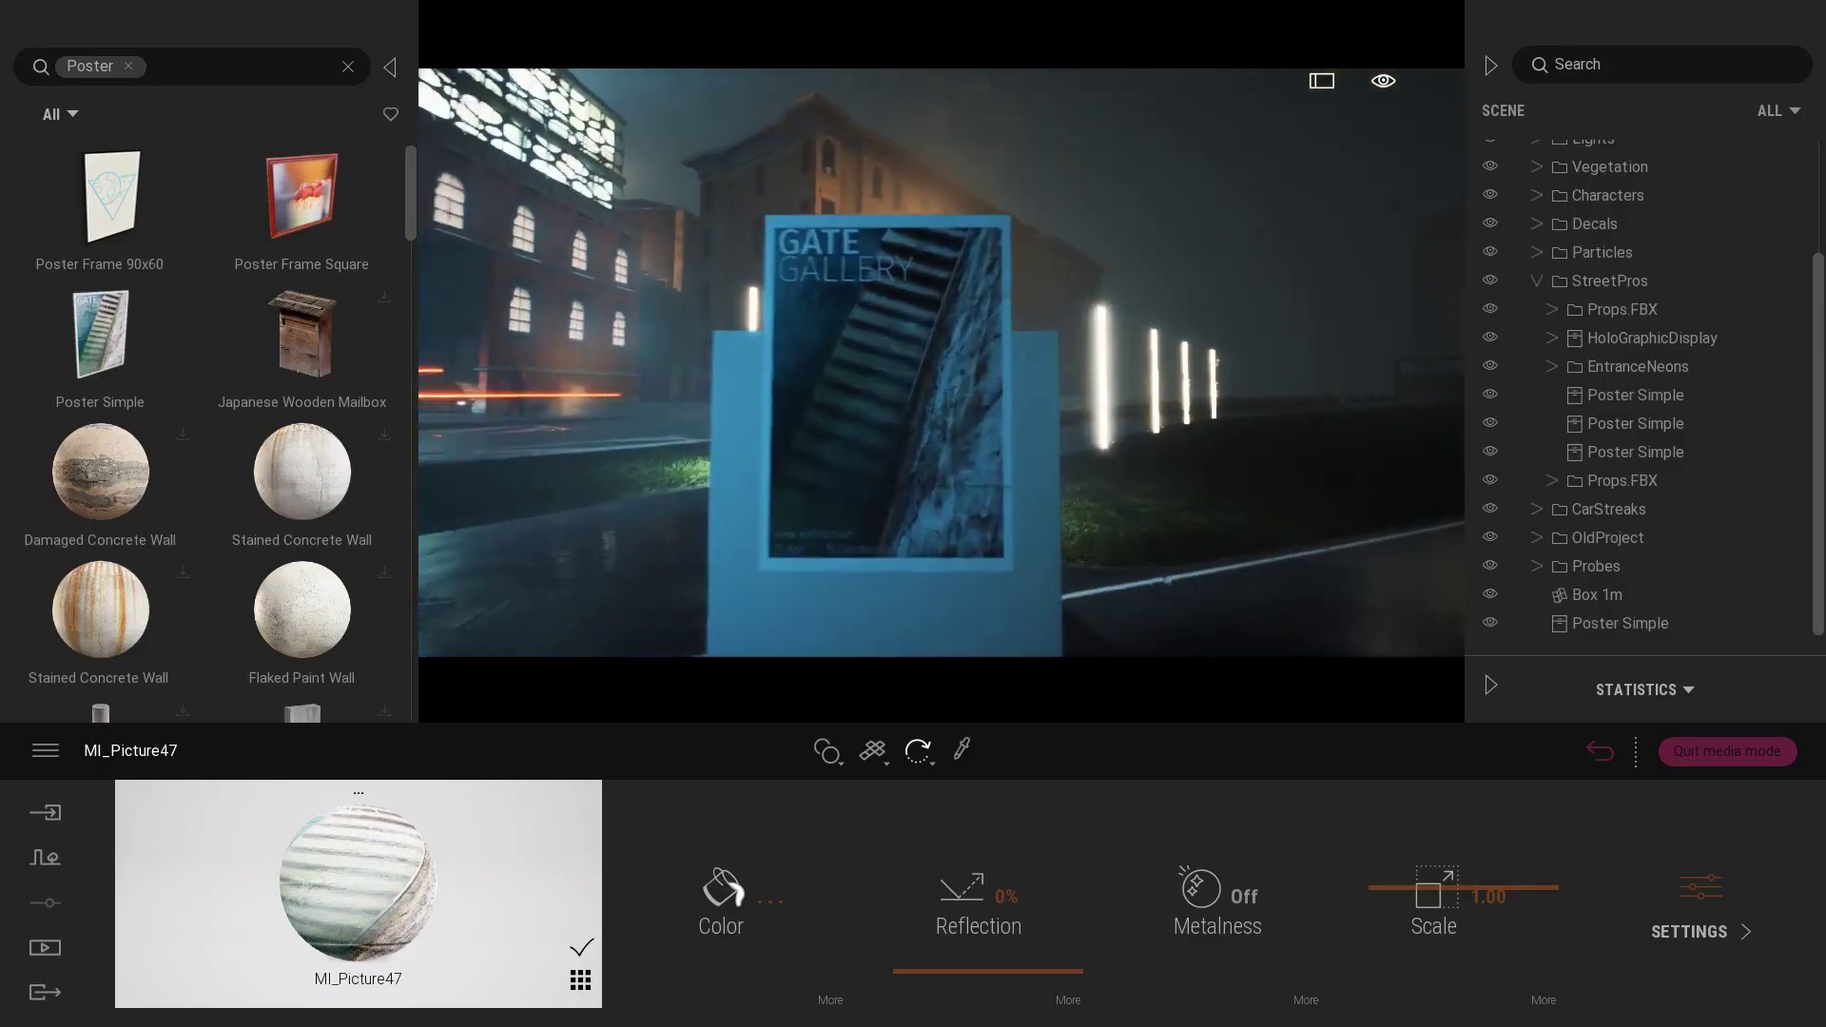
Step: Switch to Twinmotion and load Opa30.png as the color texture of the poster material MI_Picture47
click(830, 1000)
click(1248, 896)
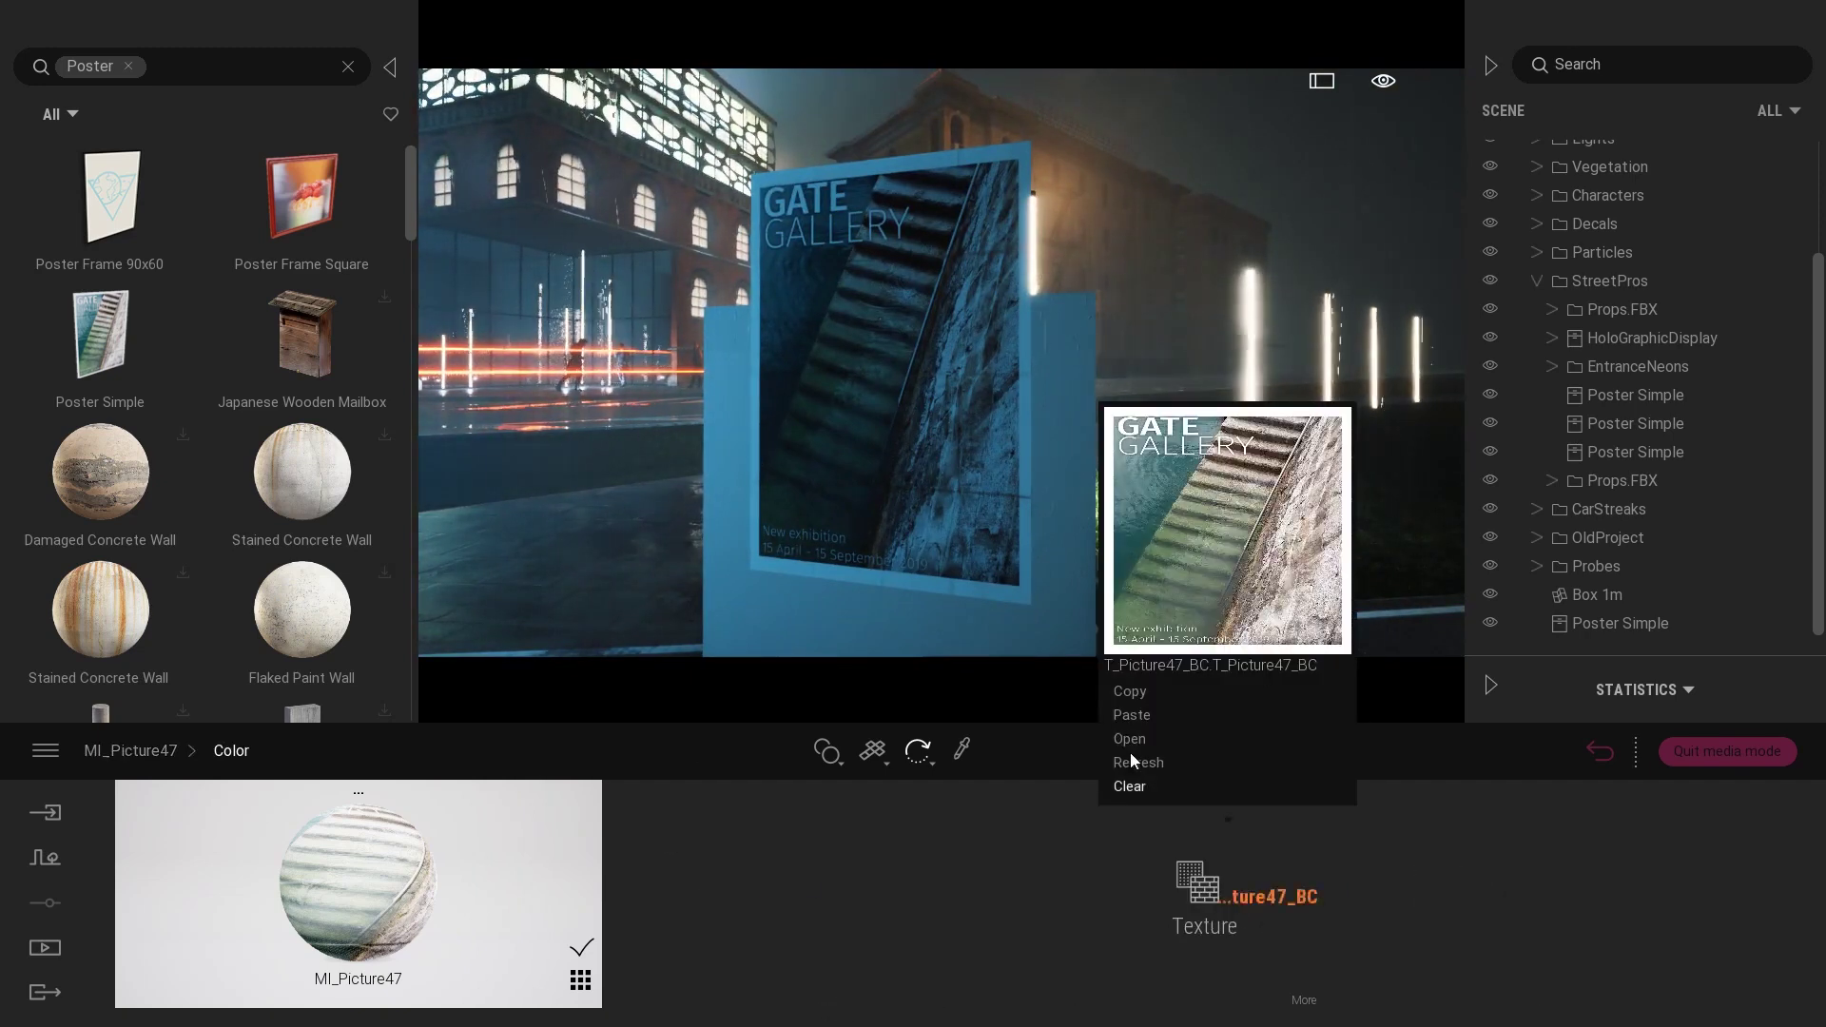
click(1130, 740)
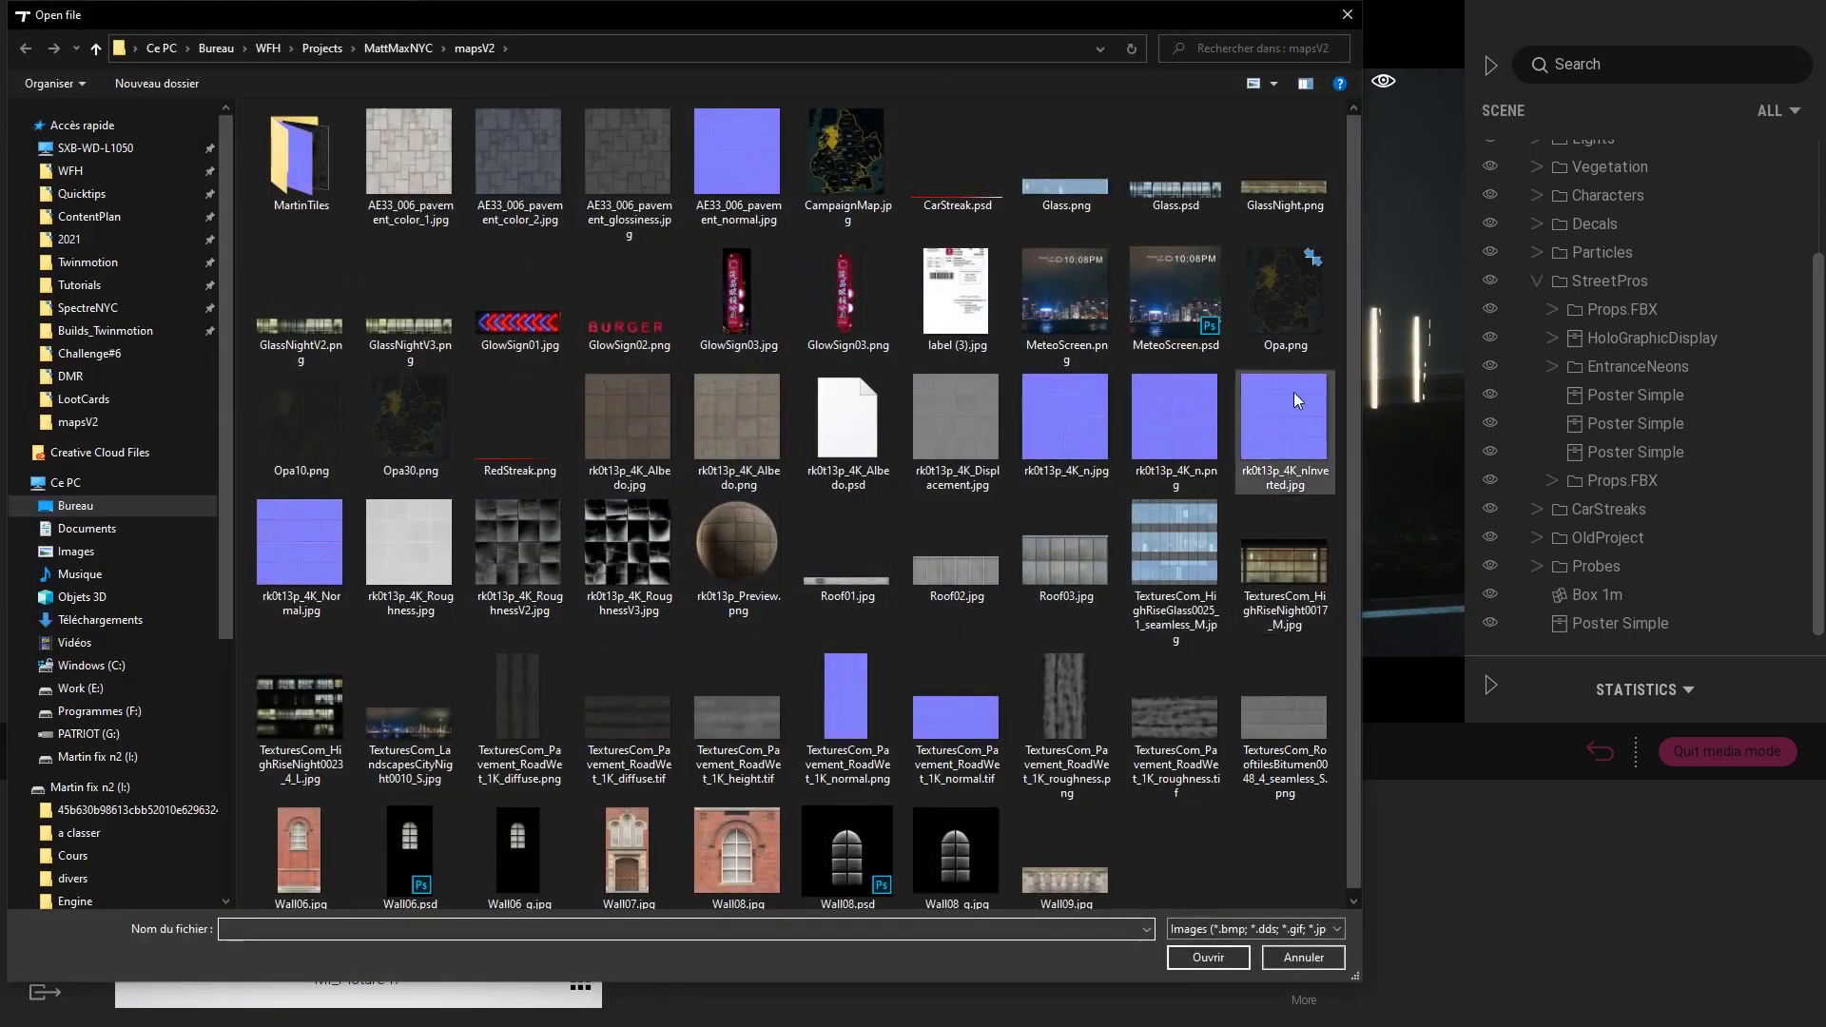
click(407, 416)
double_click(407, 414)
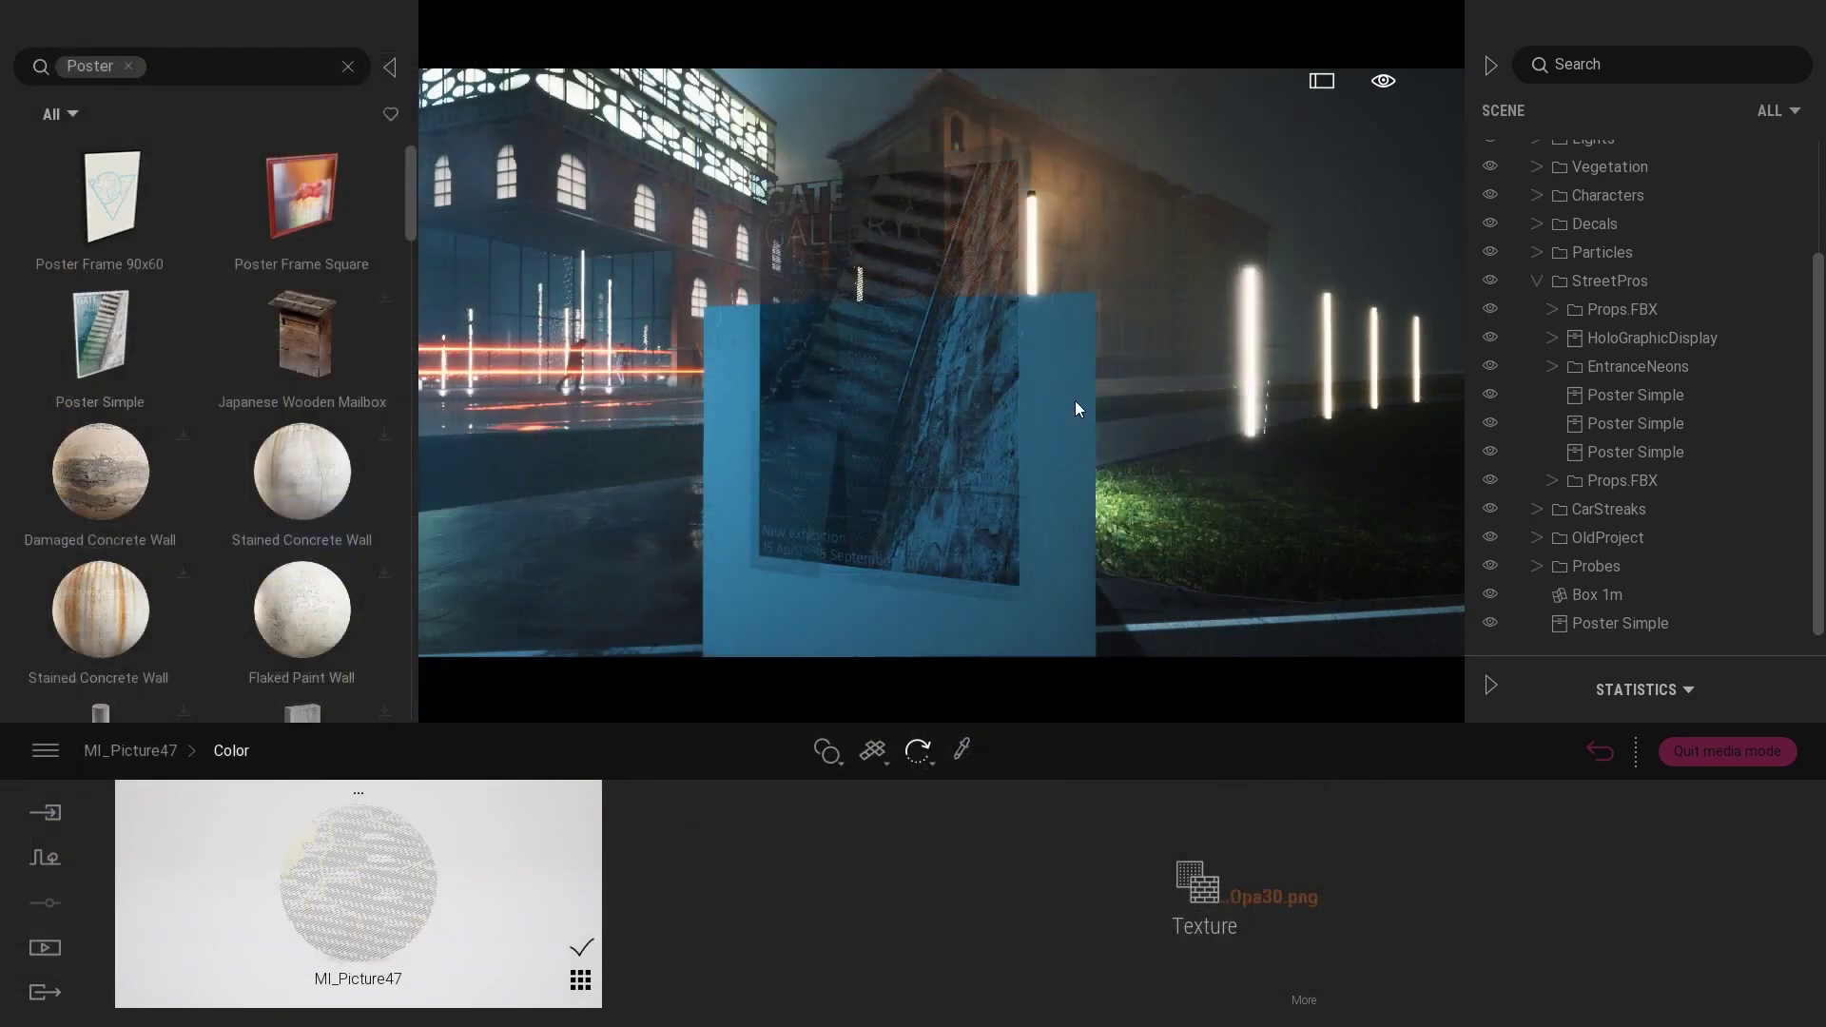
Step: Move the transparent poster sideways along the box's front so it extends past the box's edge
right_drag(1104, 394, 1002, 272)
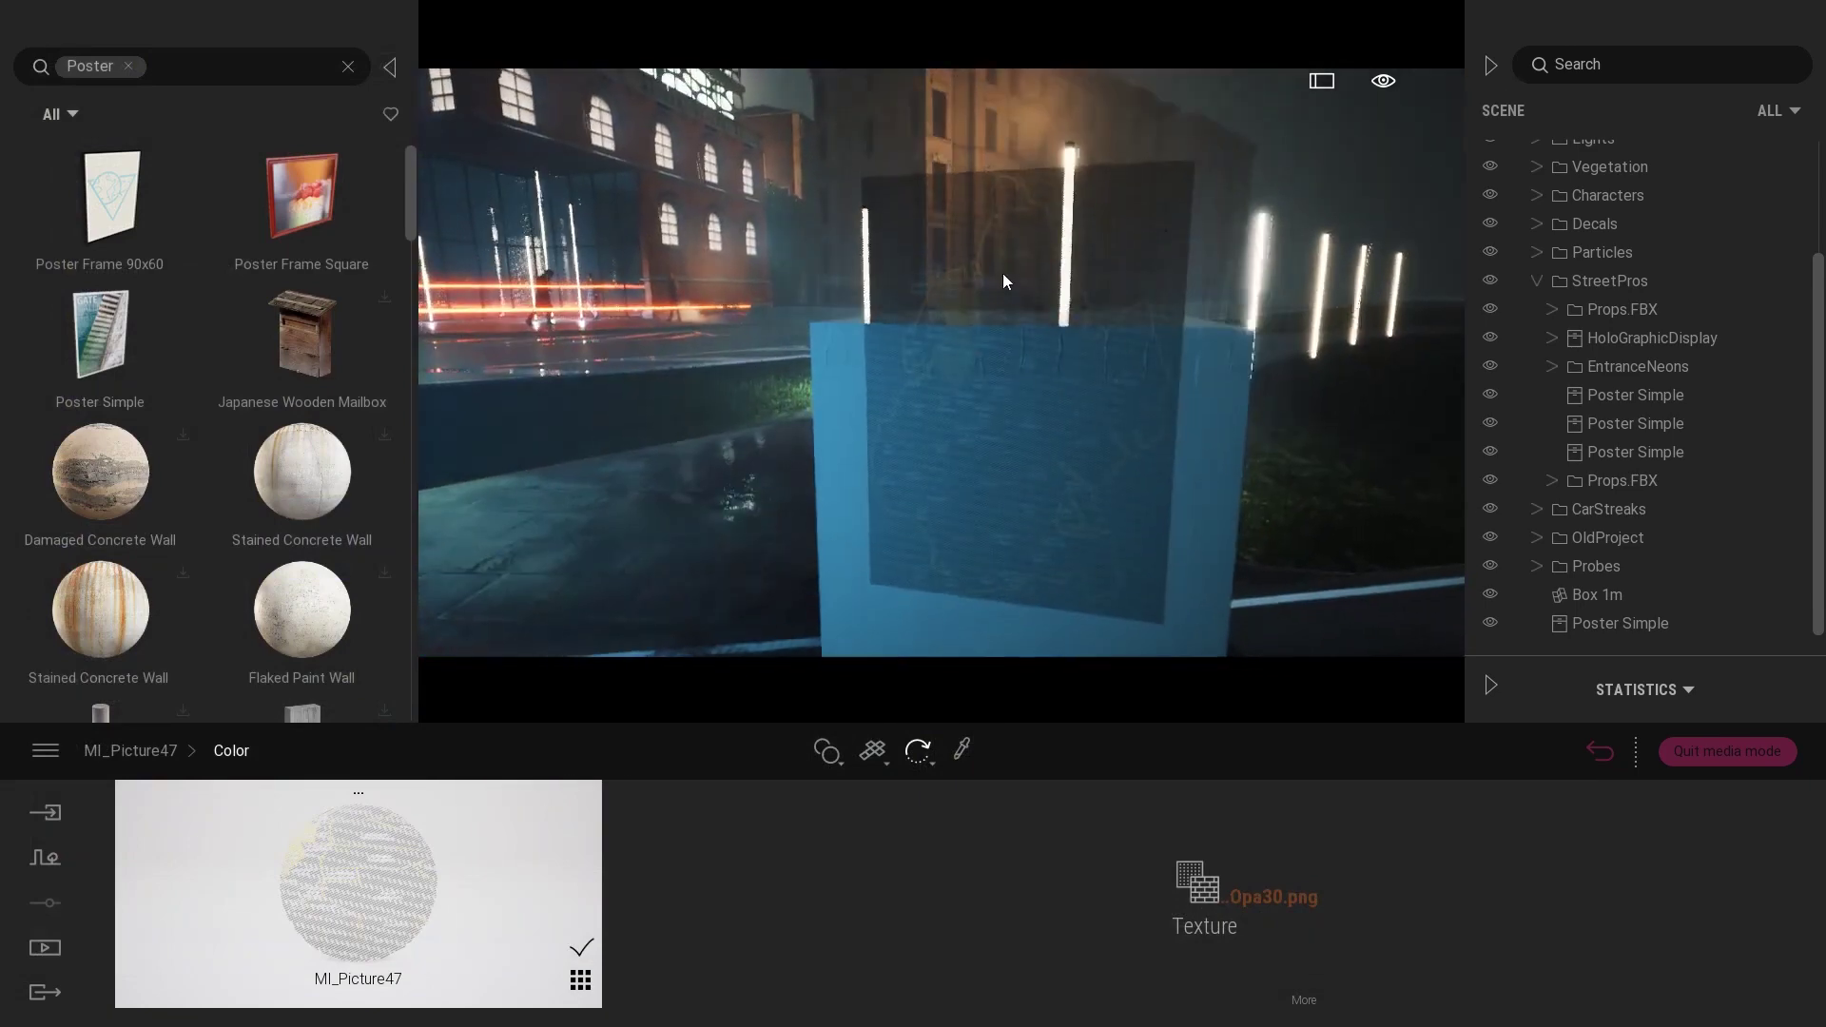
click(1010, 313)
drag(1041, 405, 721, 396)
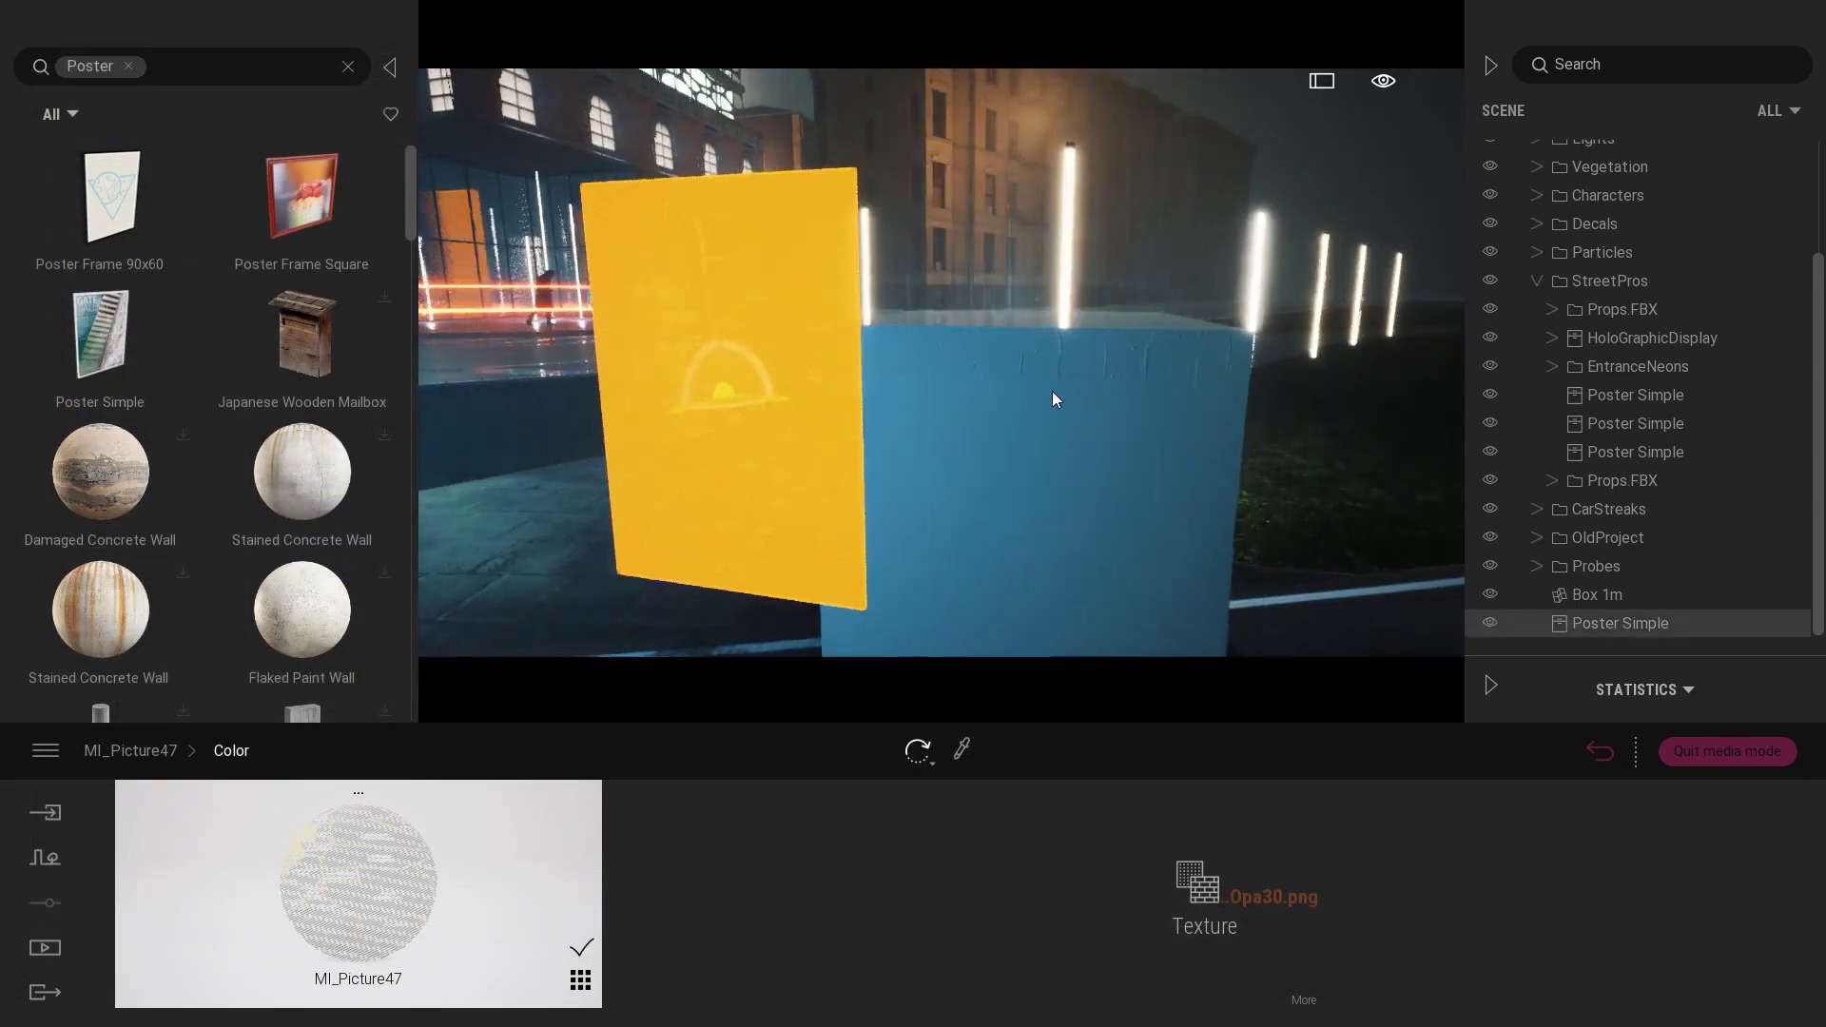
key(Escape)
right_drag(1054, 396, 904, 396)
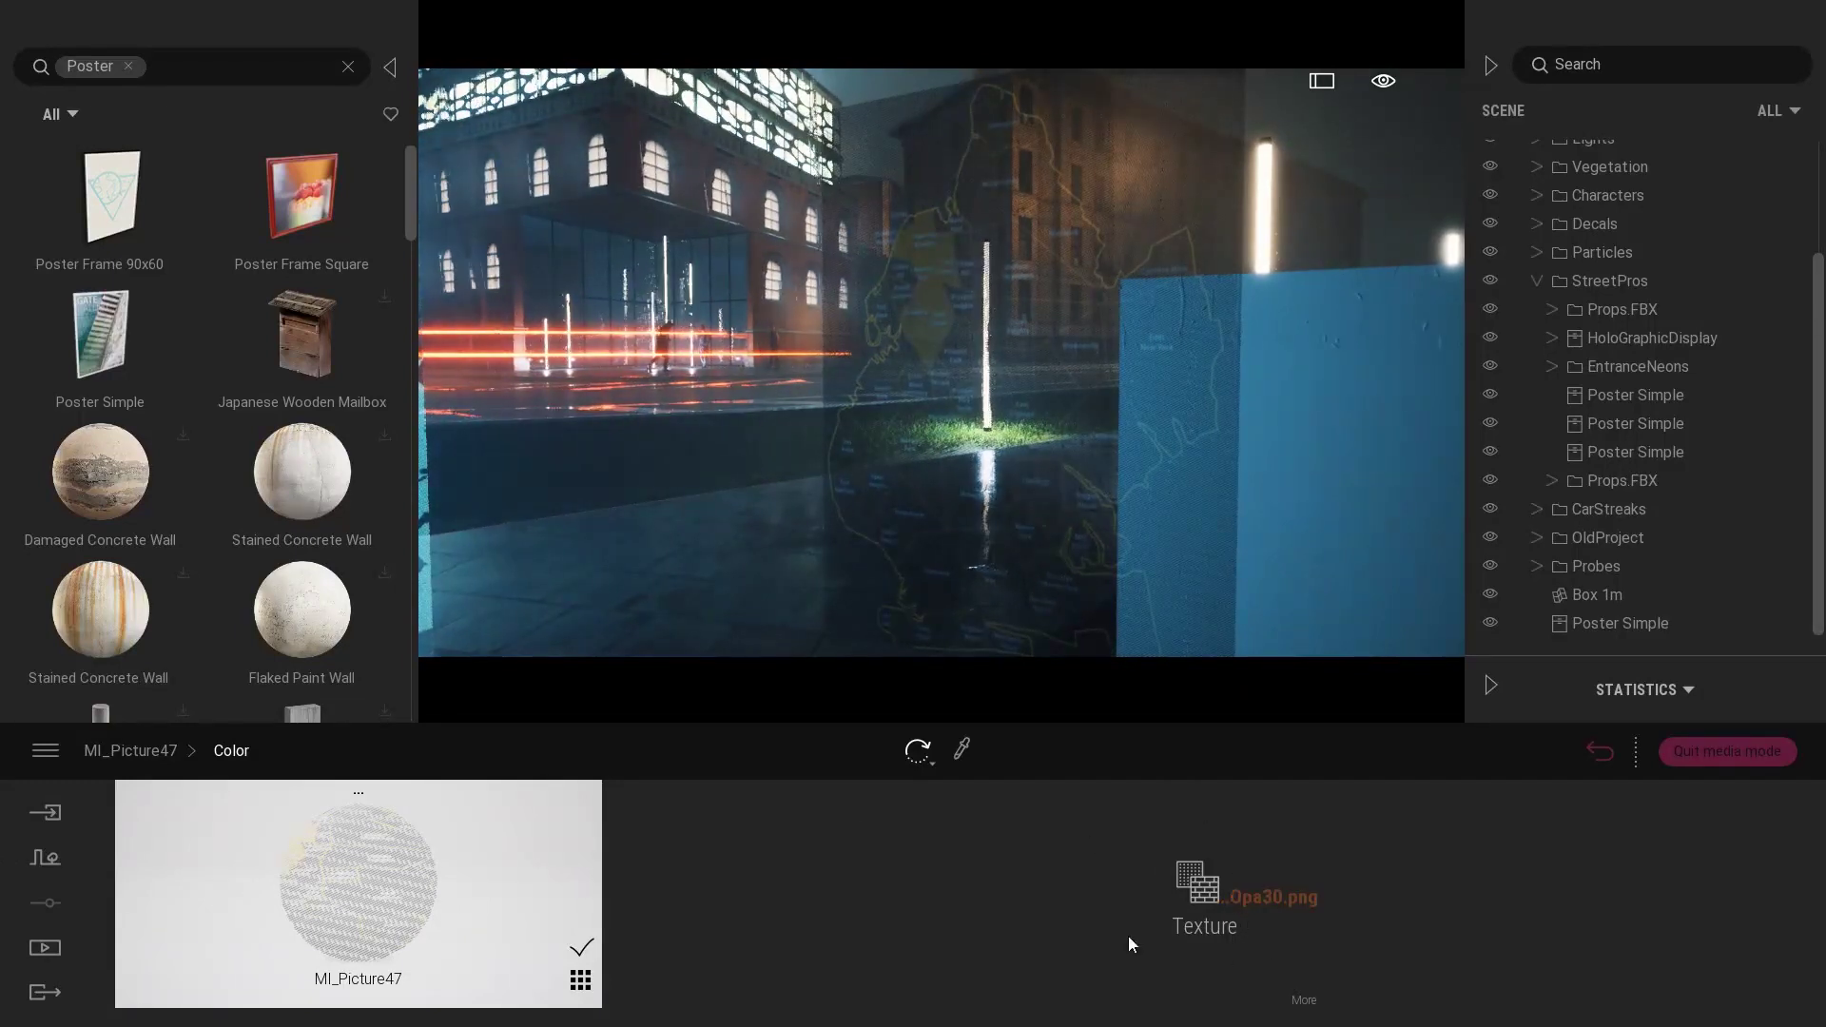
Step: Copy the Opa30.png color texture and set the poster material's glow to 7 nit
click(1200, 883)
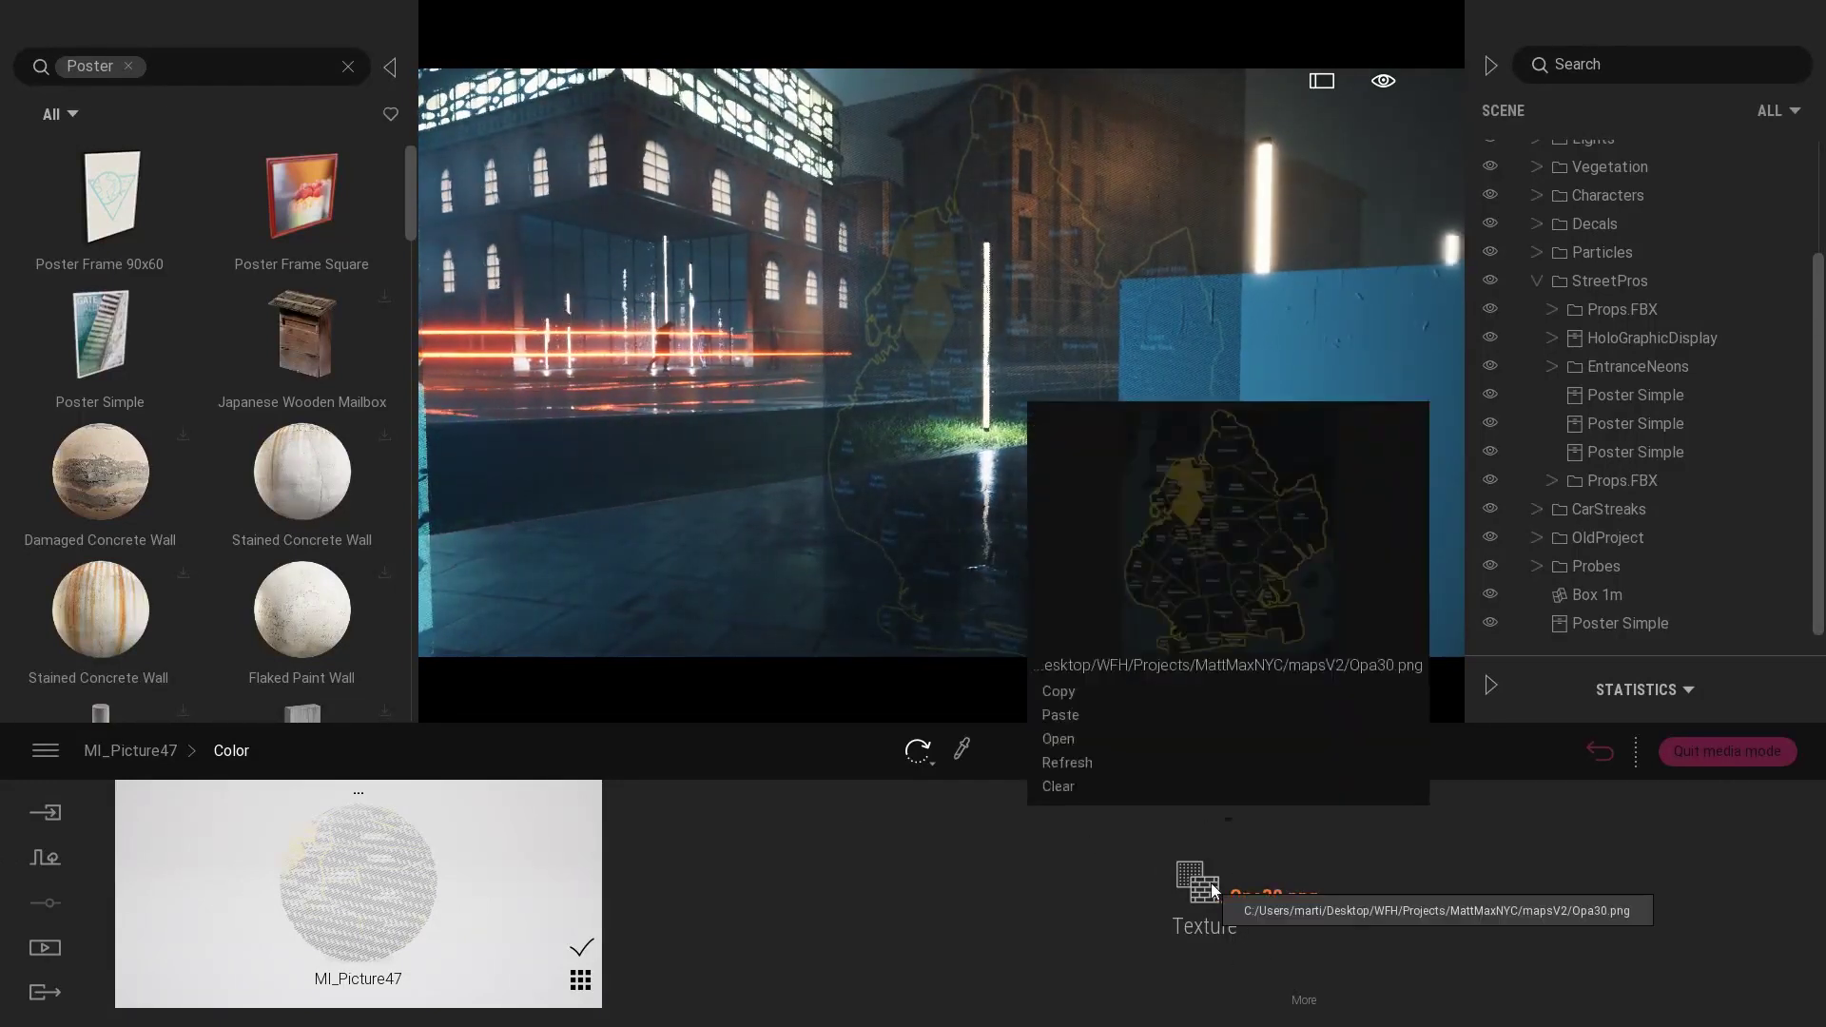
click(1061, 693)
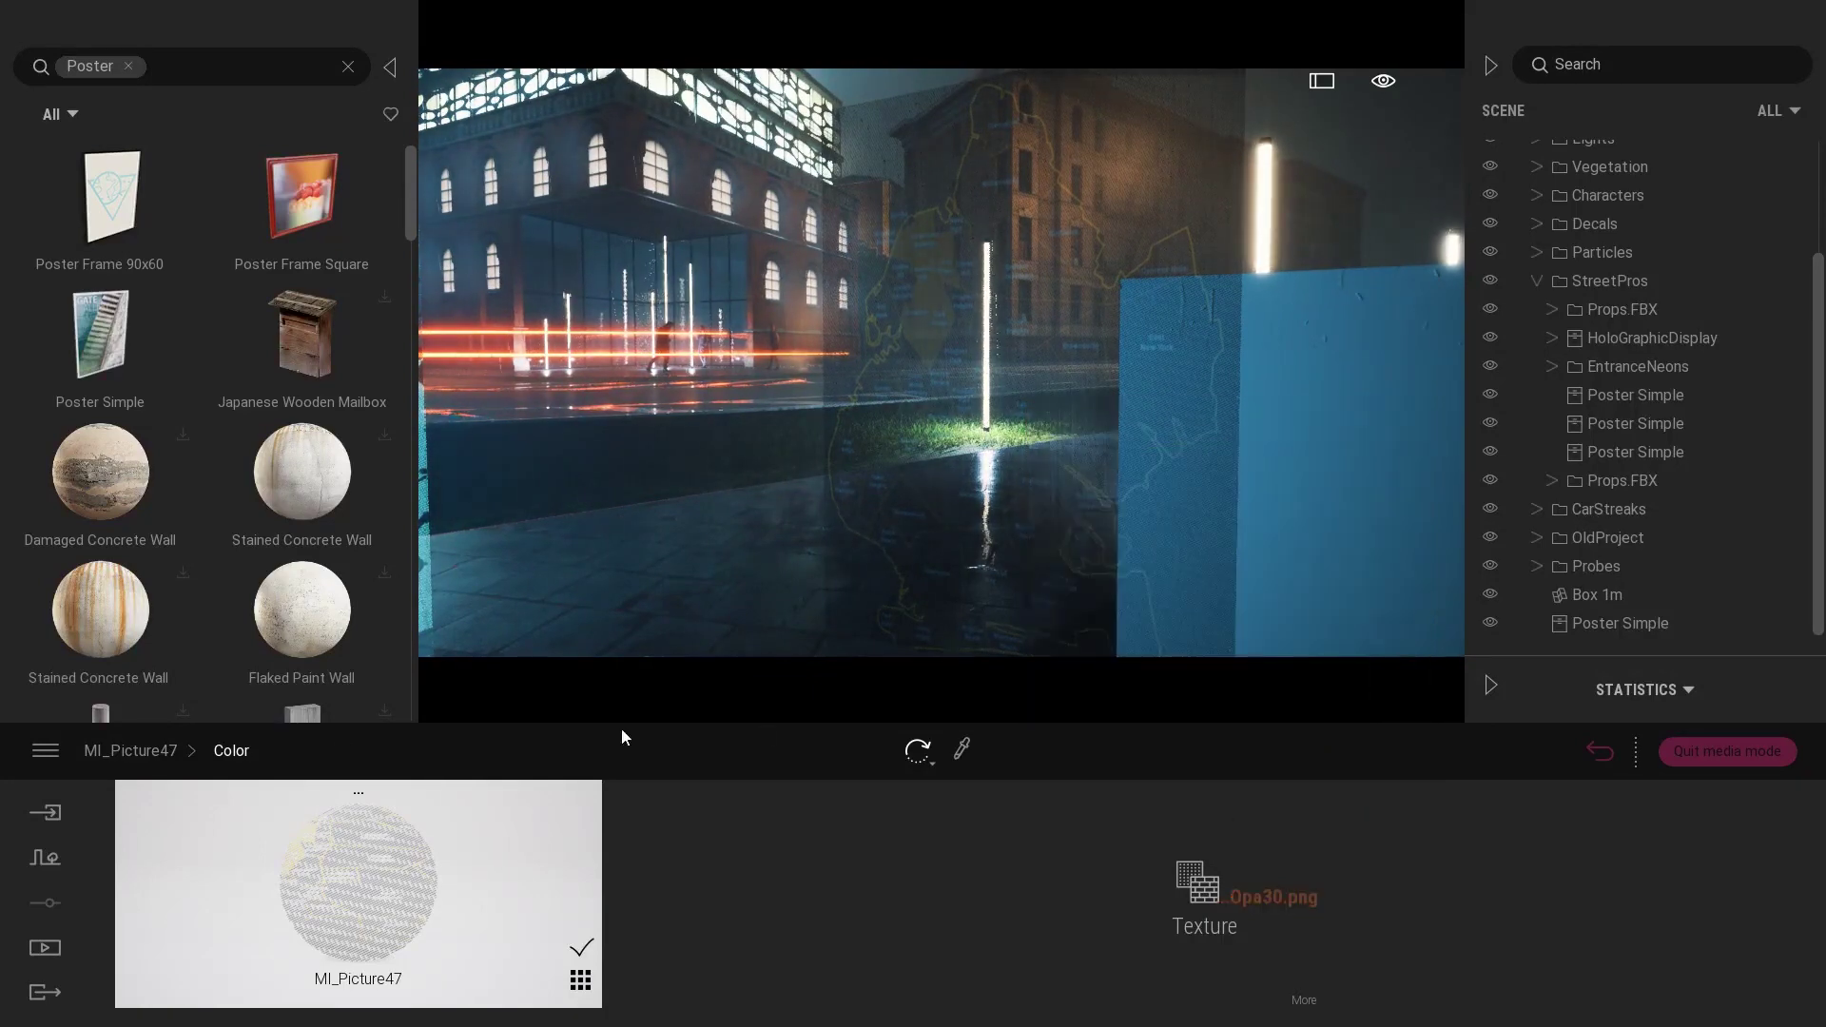
click(143, 751)
click(1700, 889)
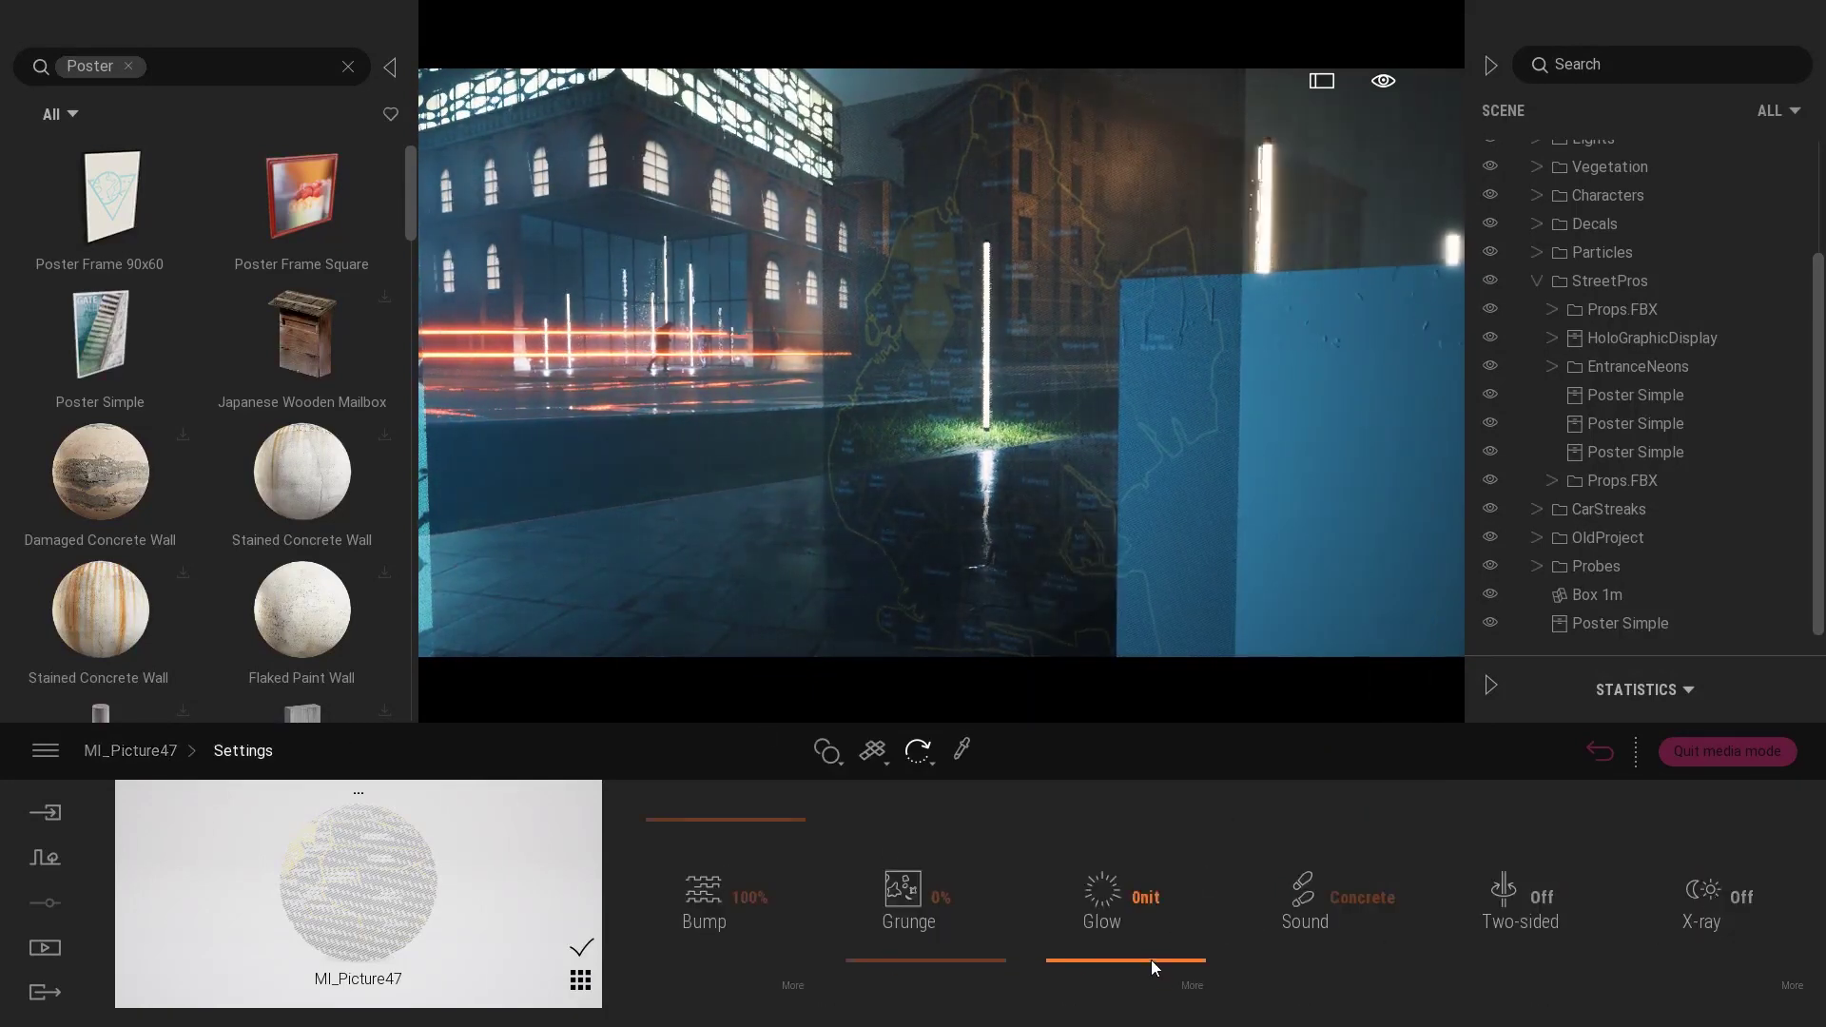
drag(1153, 961, 1151, 950)
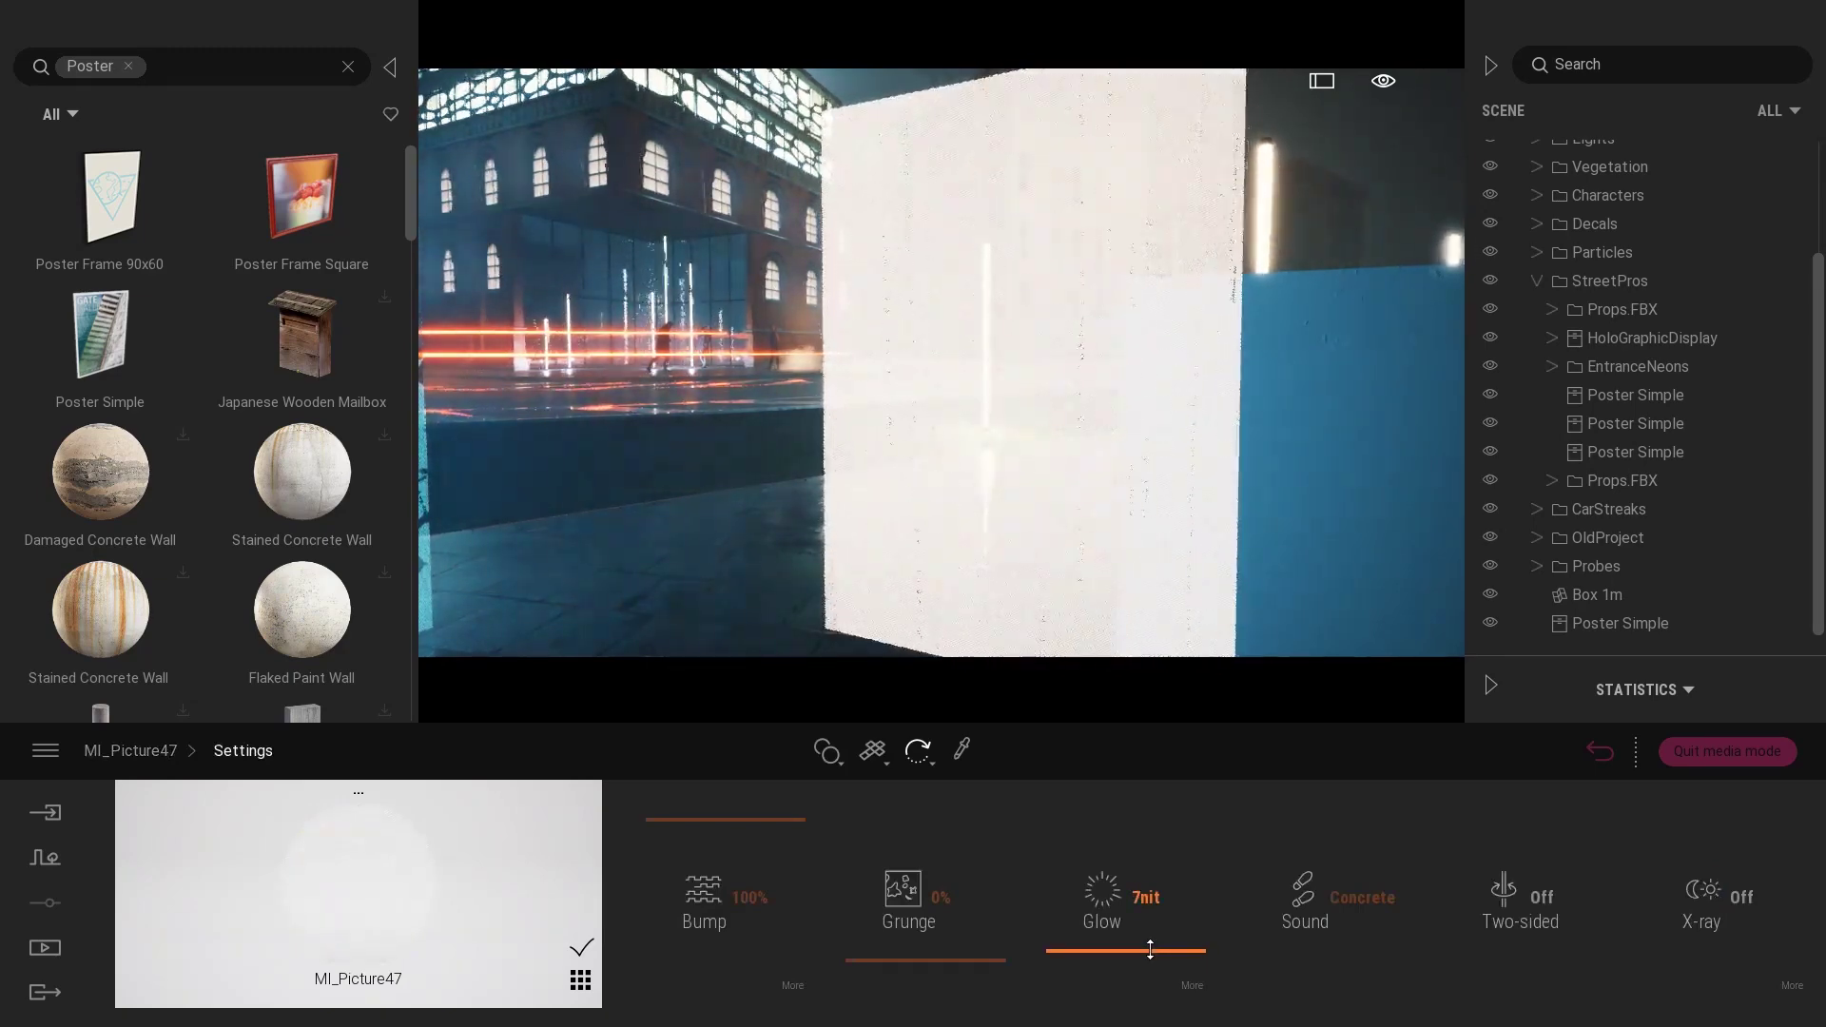
Step: Paste the copied Opa30.png texture as the glow texture of the poster material
click(1189, 986)
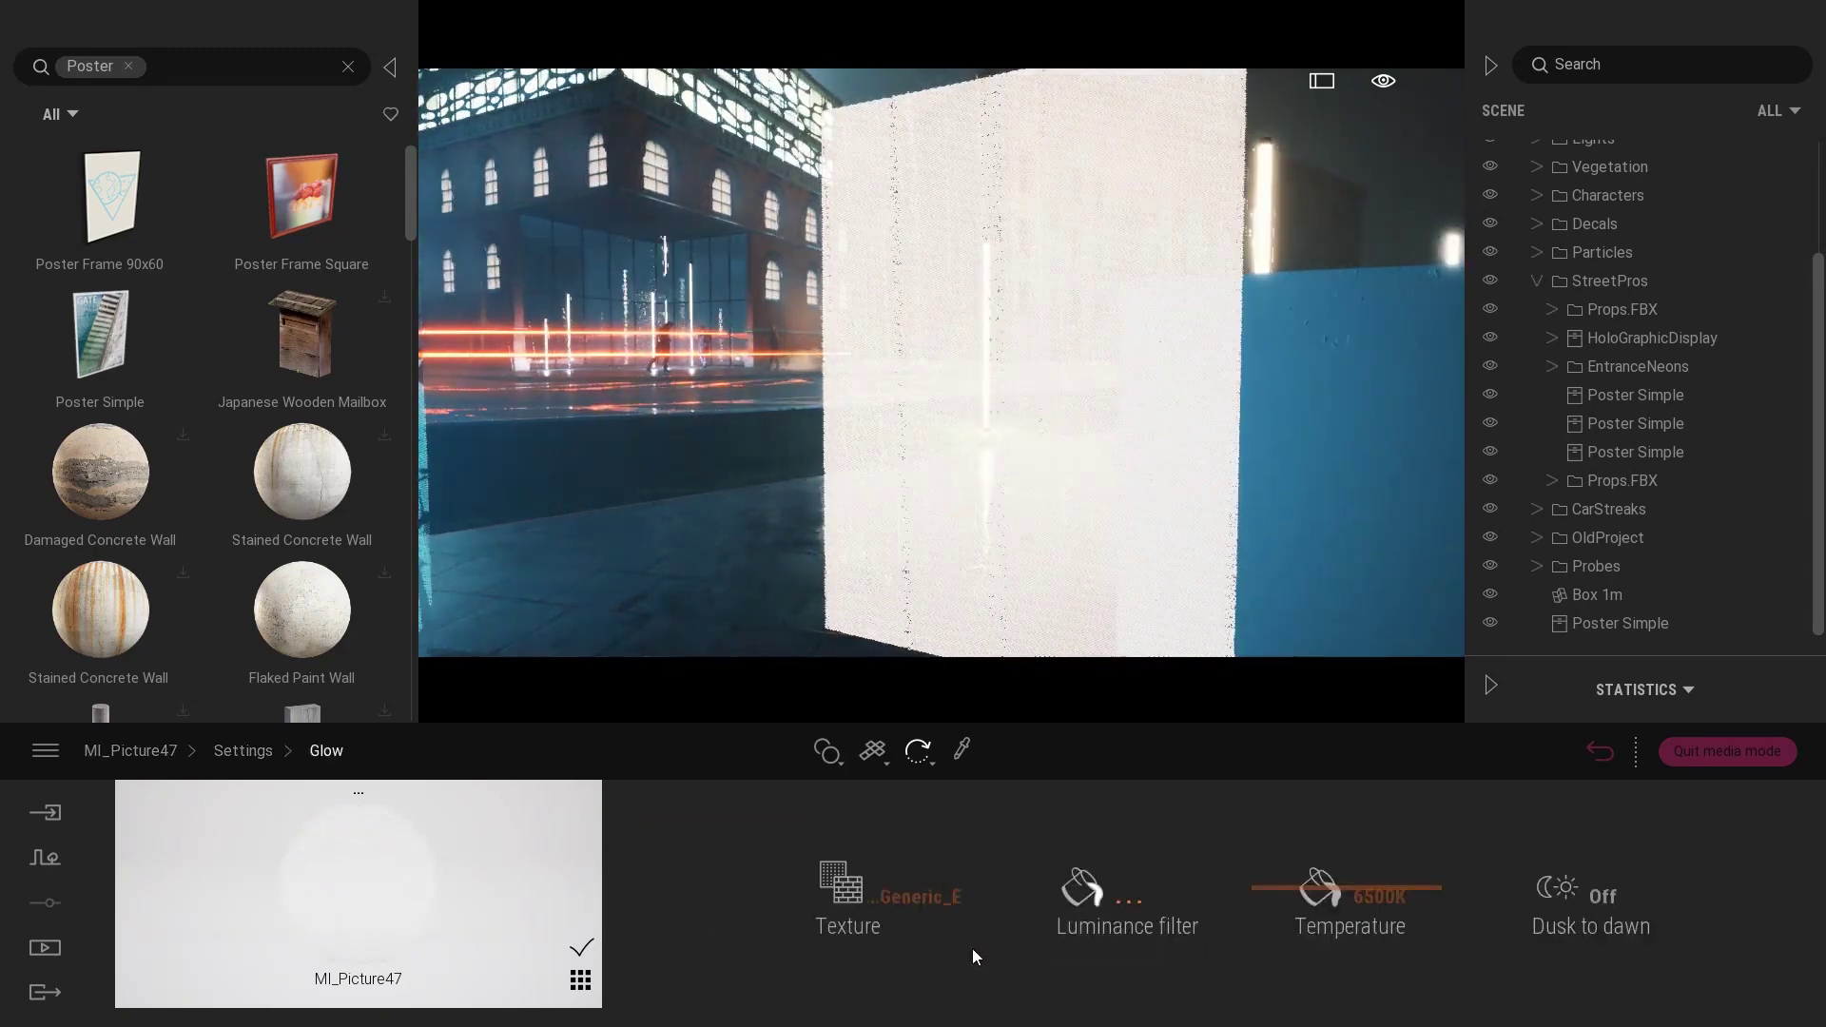
right_click(883, 916)
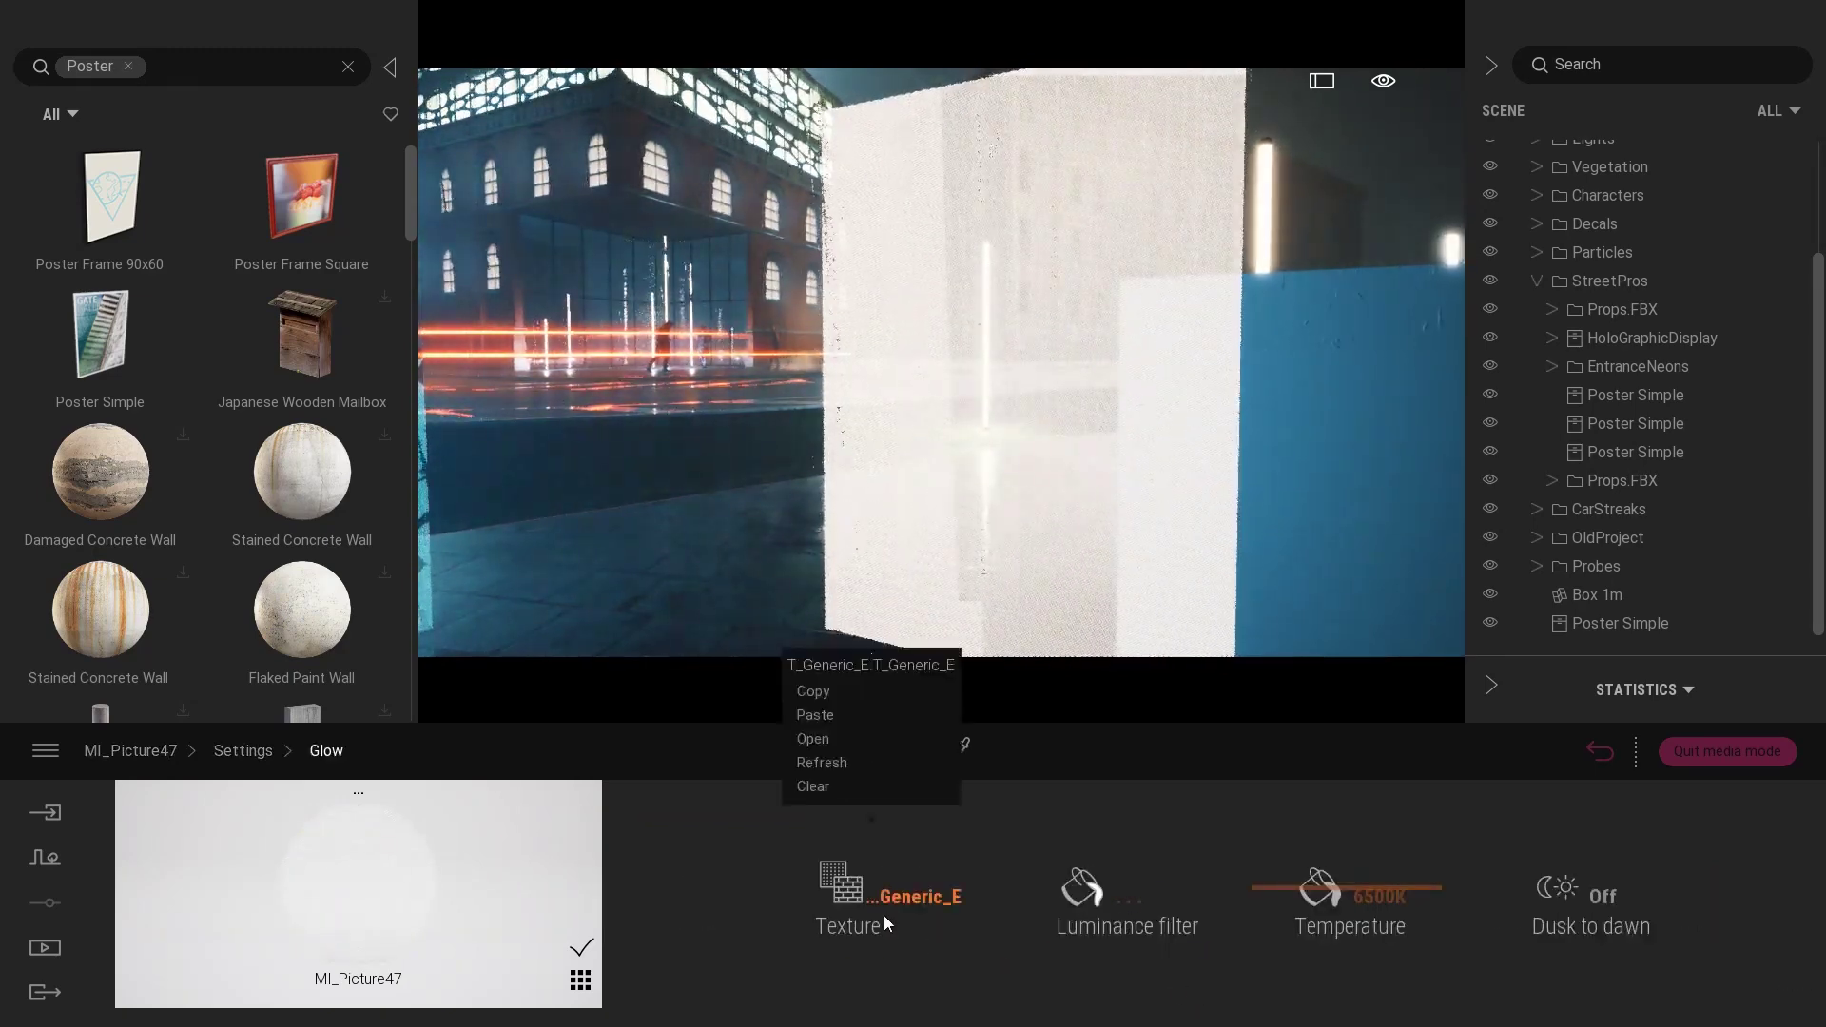
click(824, 716)
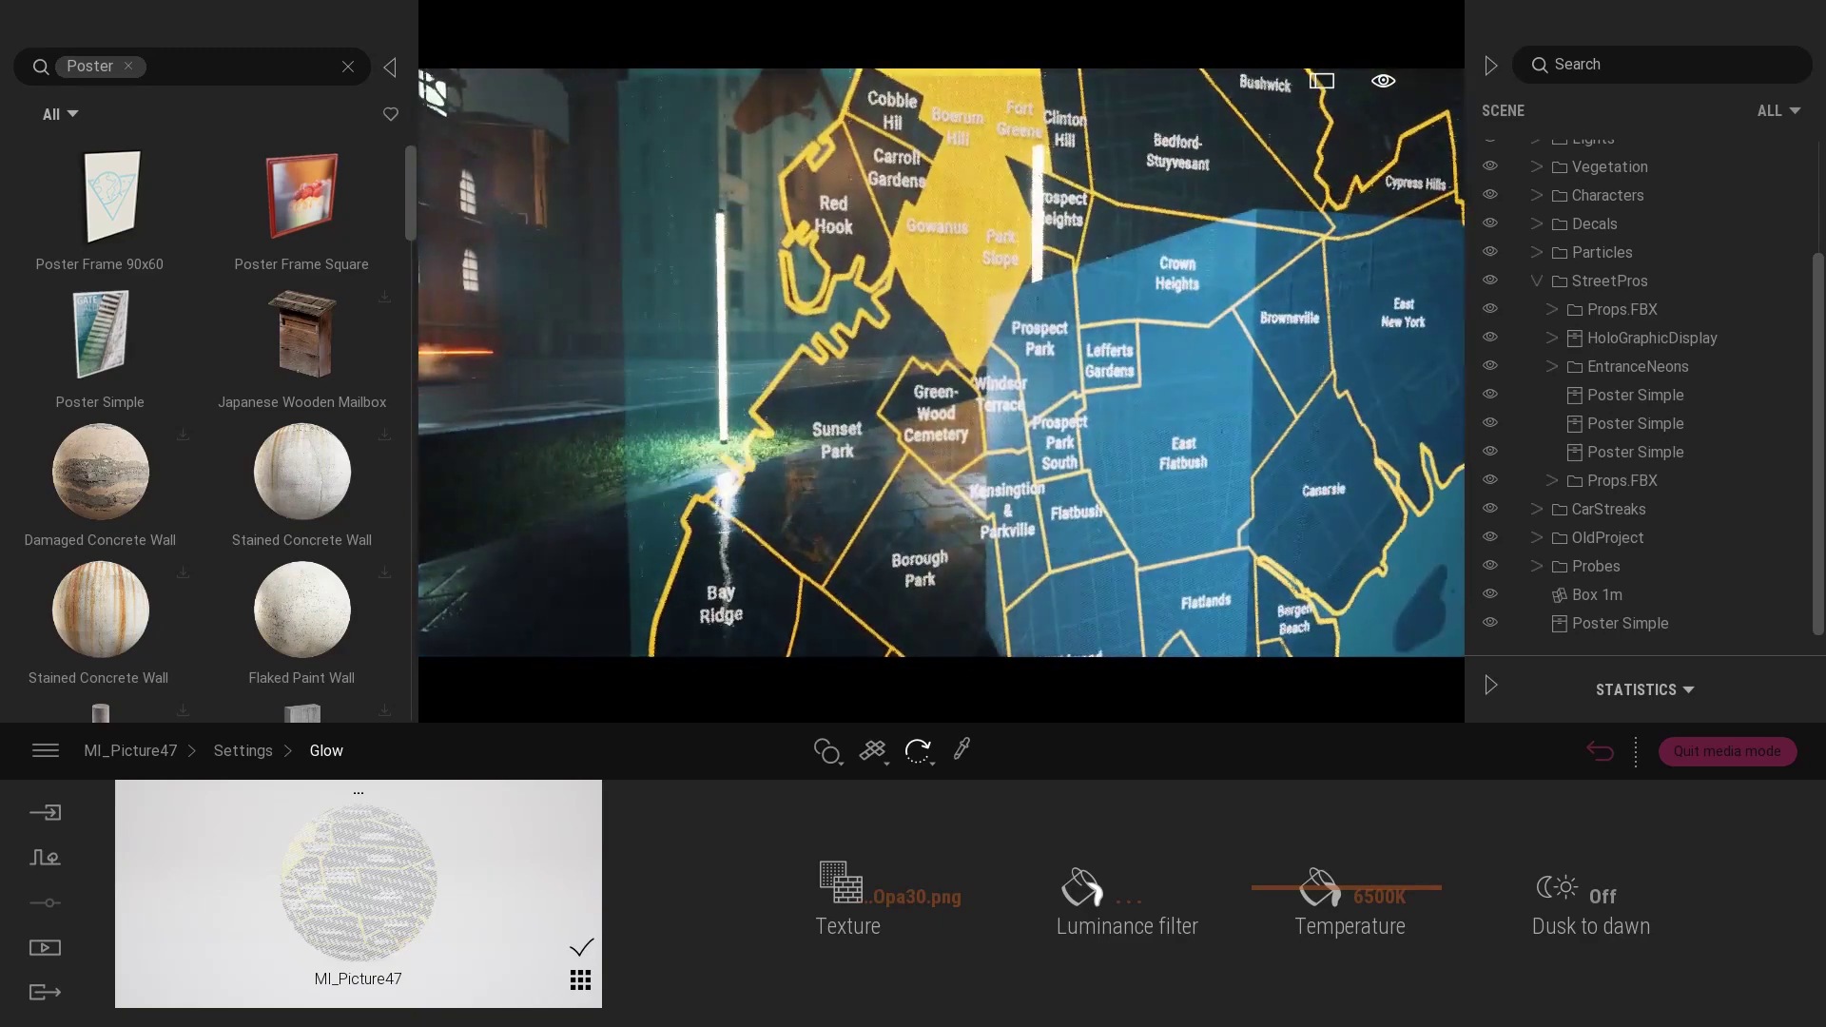
Step: Select the transparent poster beside the box and move it sideways onto the middle of the box's front
scroll(841, 476, down, 3)
click(1077, 480)
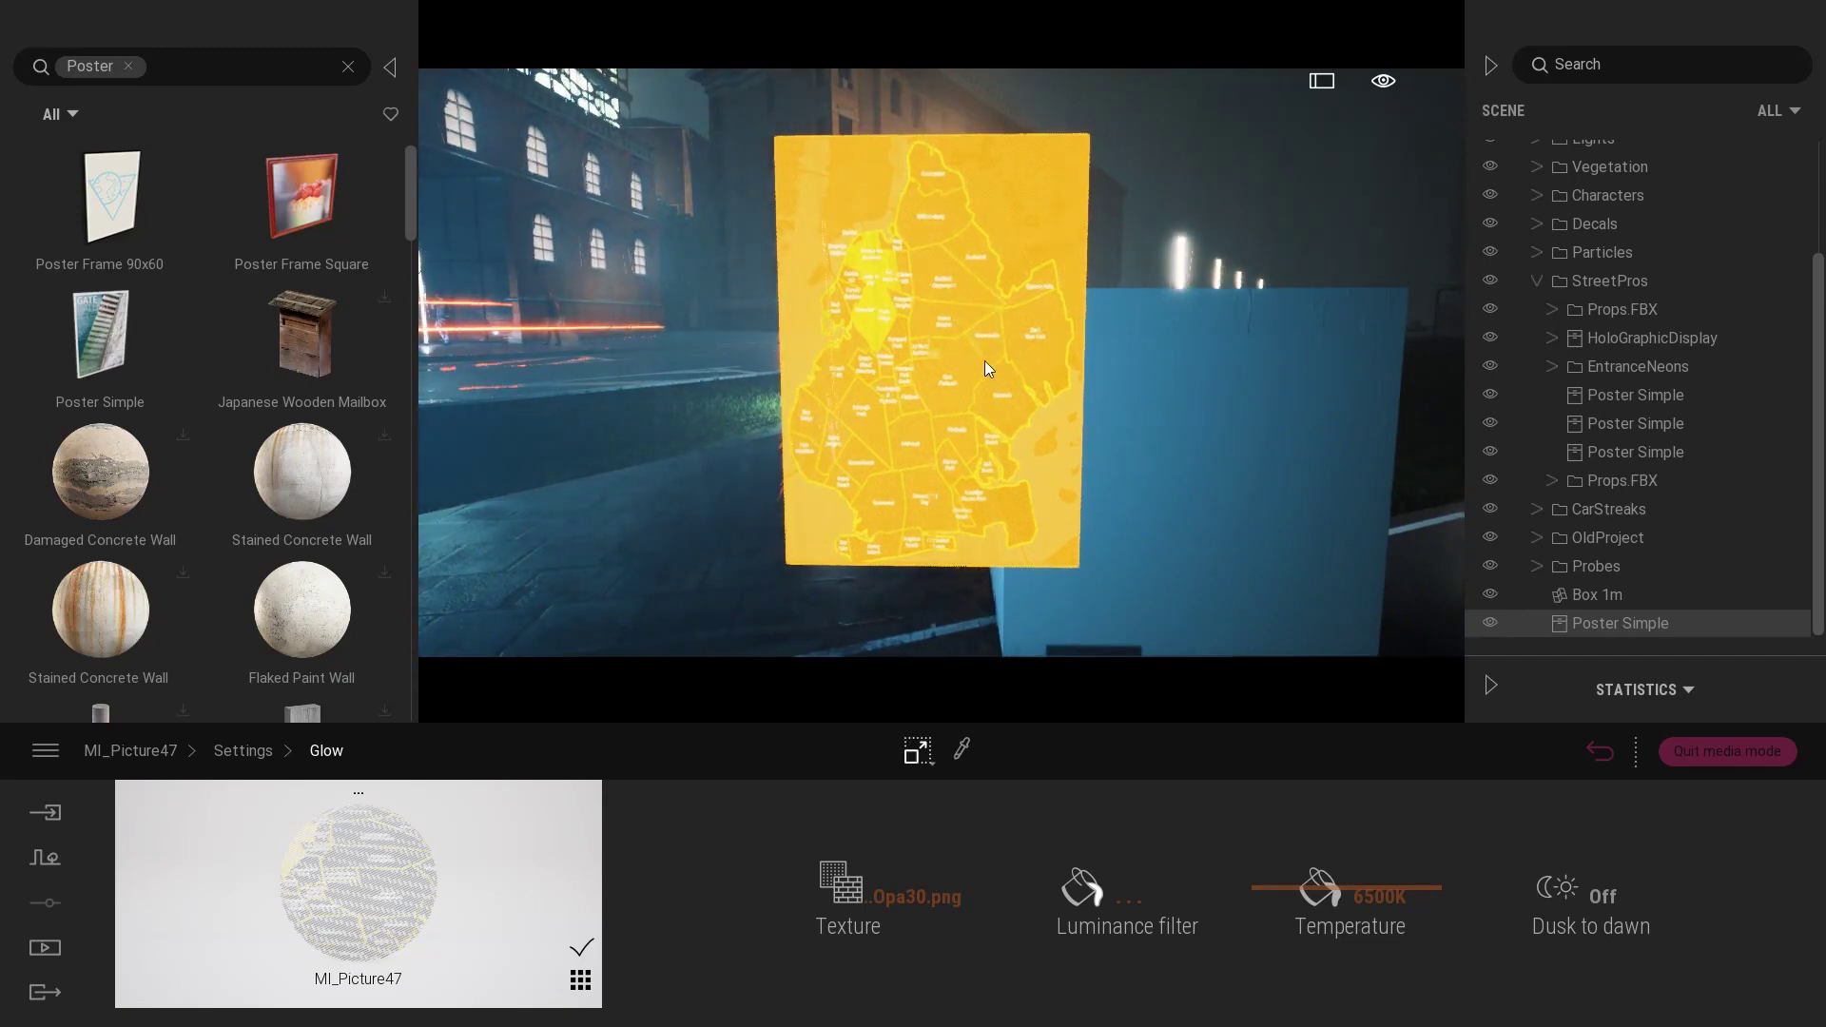
drag(991, 359, 1013, 361)
key(Escape)
right_drag(1209, 434, 1086, 423)
key(w)
key(s)
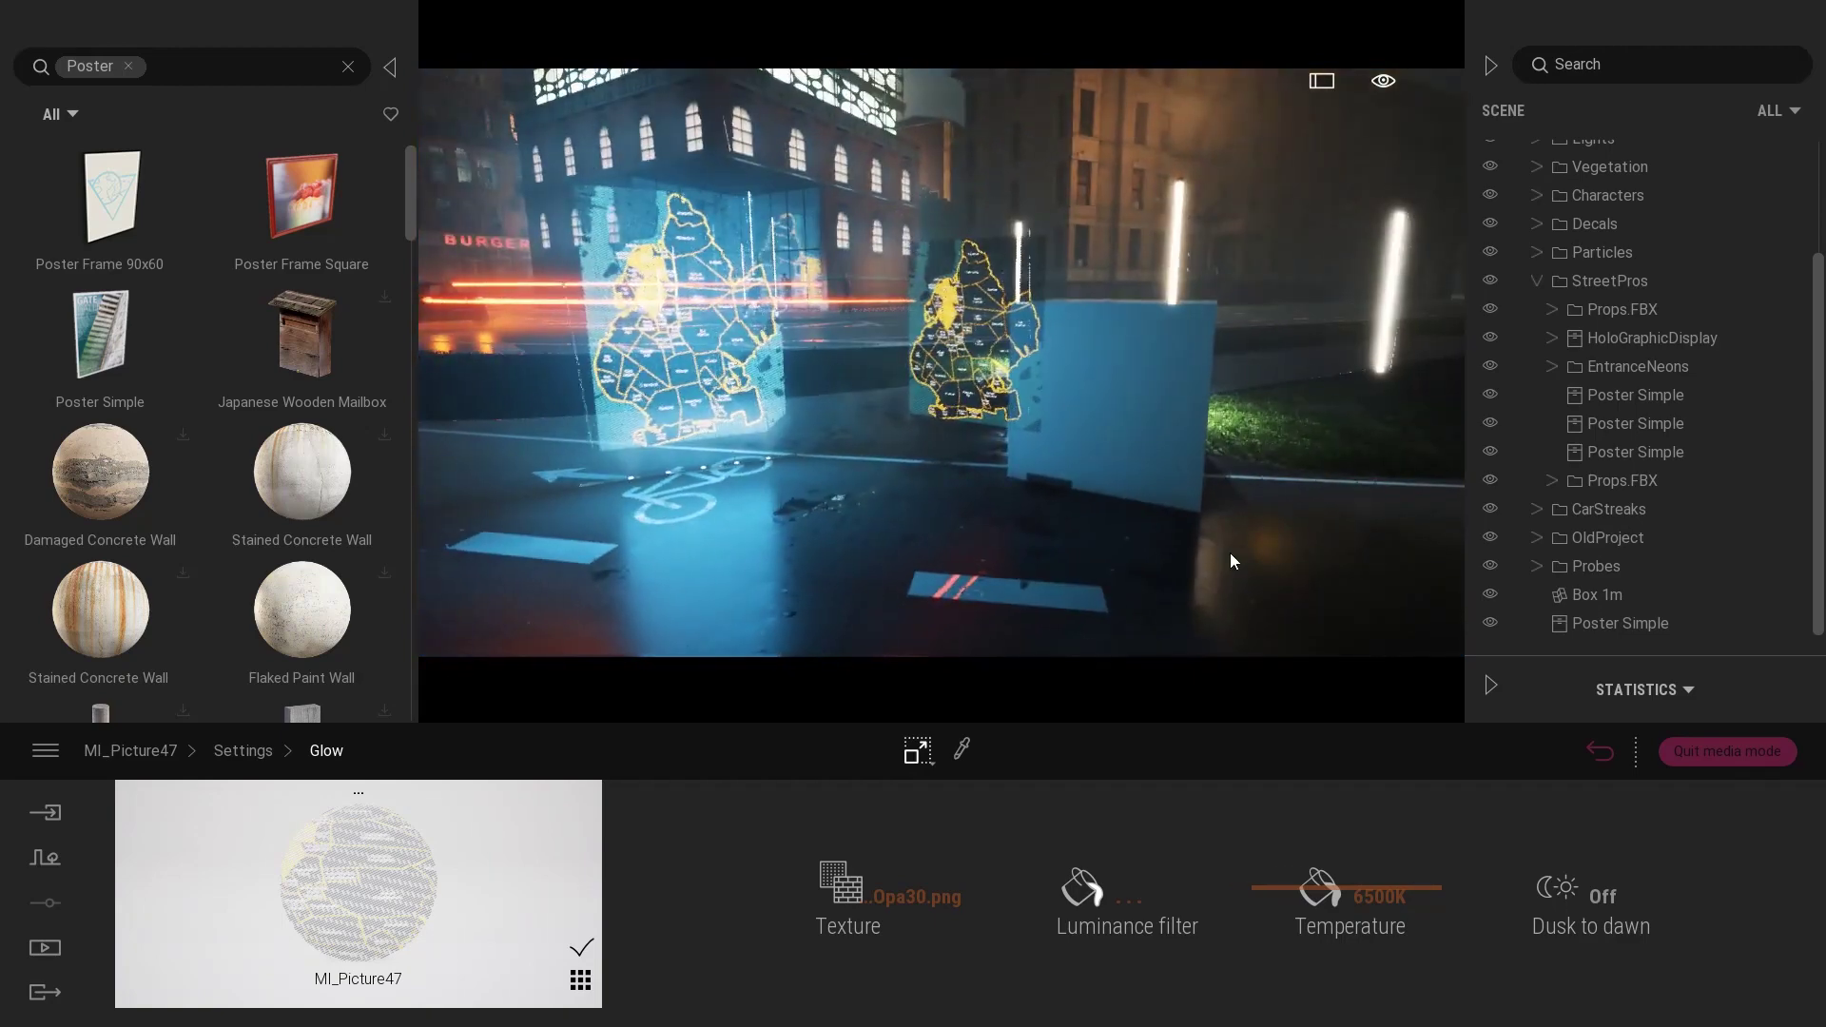
right_drag(995, 440, 1075, 437)
key(w)
click(827, 364)
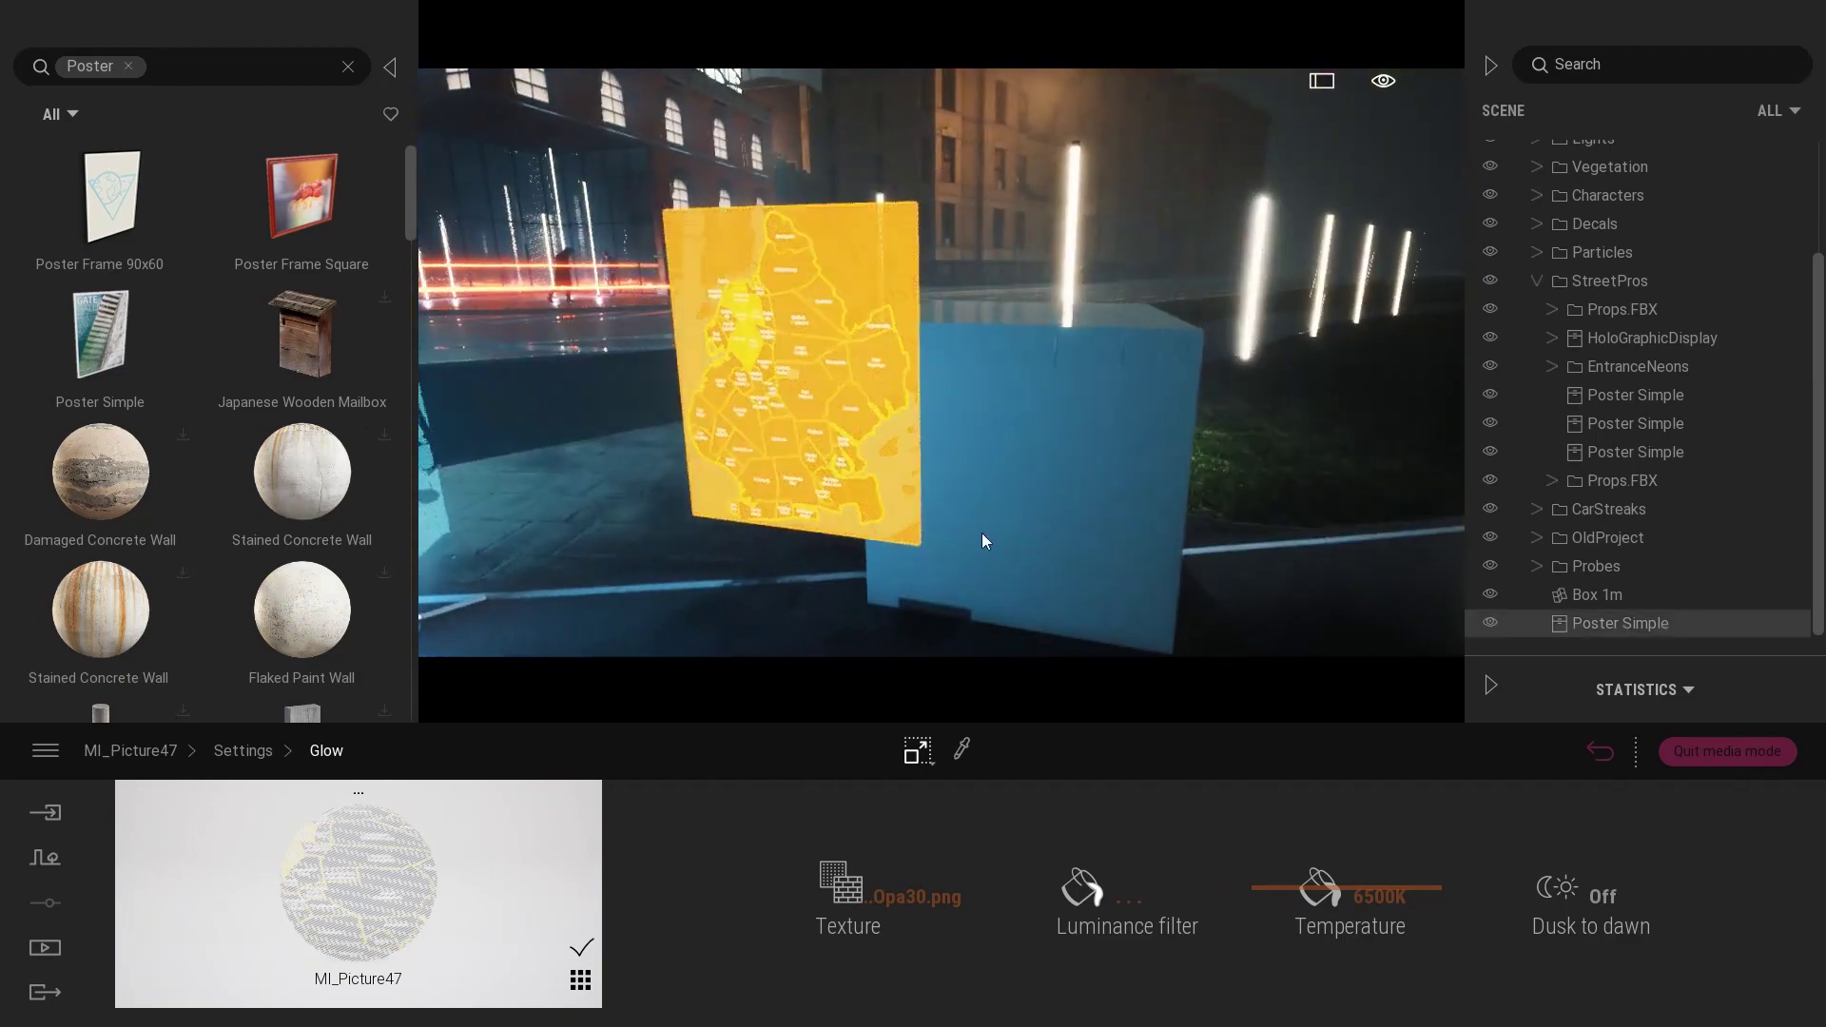
drag(809, 382, 1104, 447)
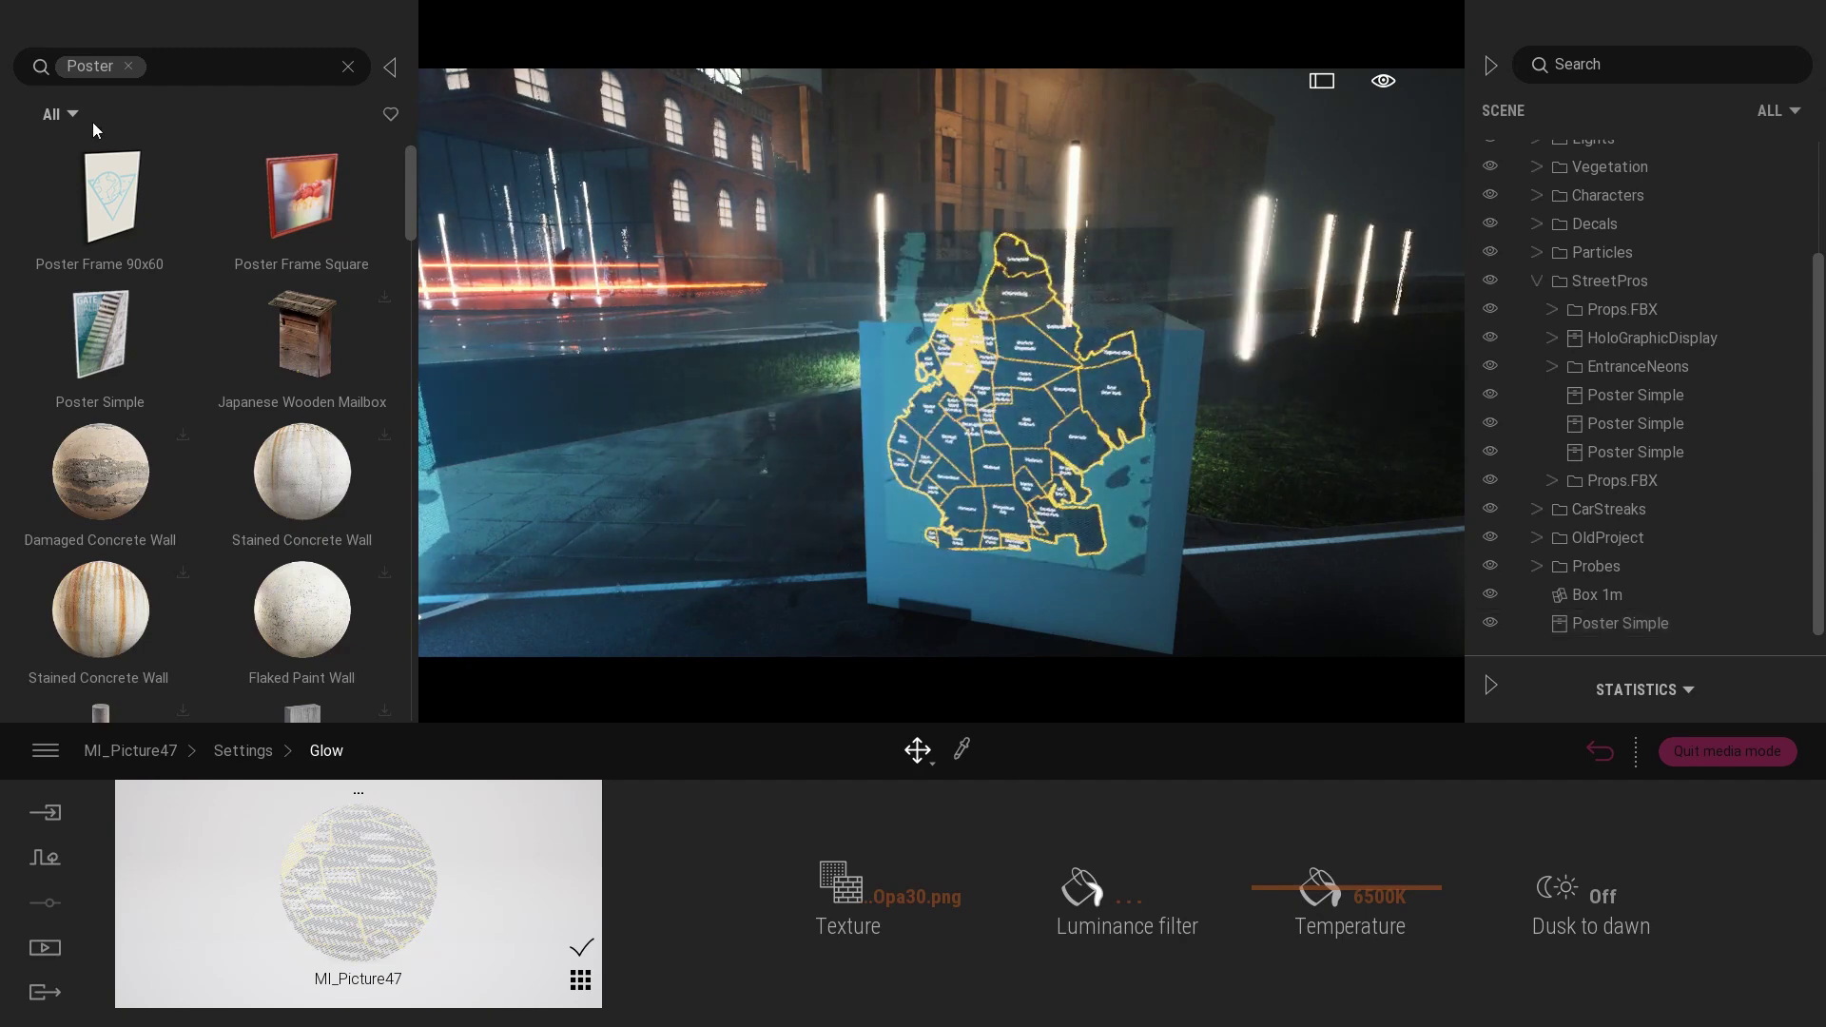
Step: Clear the Poster search and place an area light from the Lights library at the poster's centre
click(129, 68)
click(301, 362)
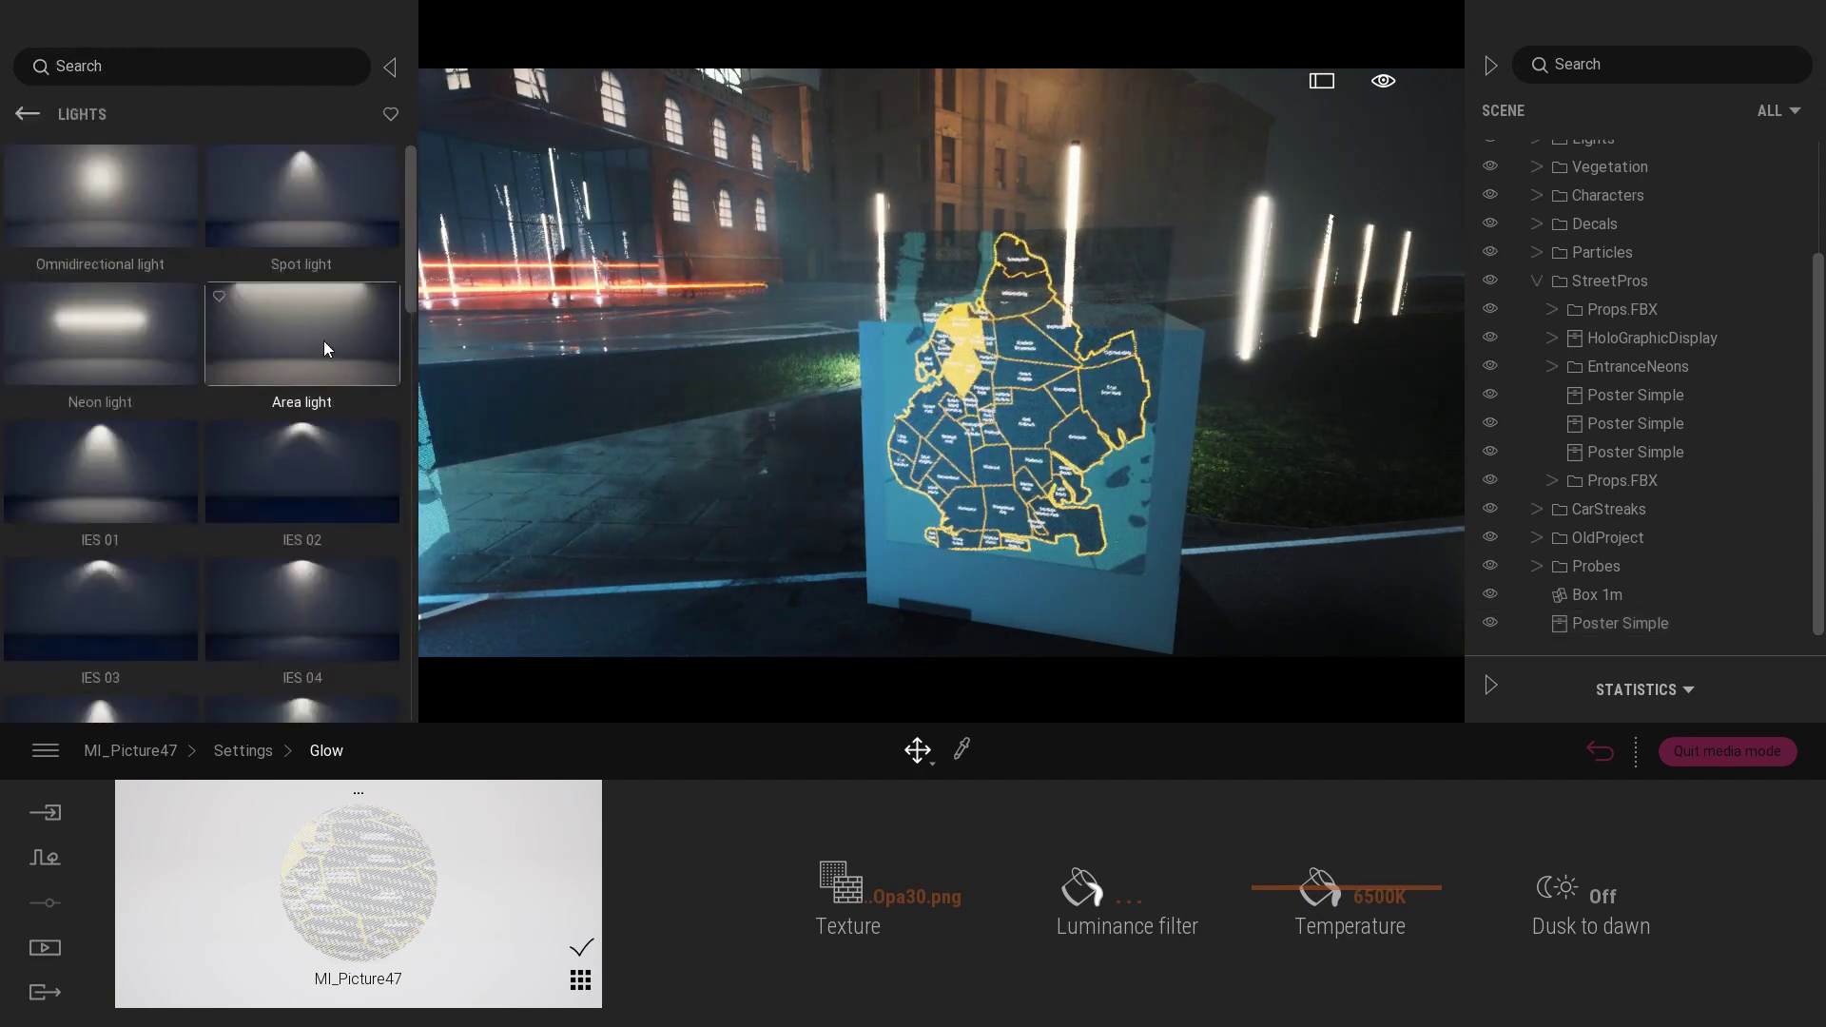
drag(704, 421, 1030, 411)
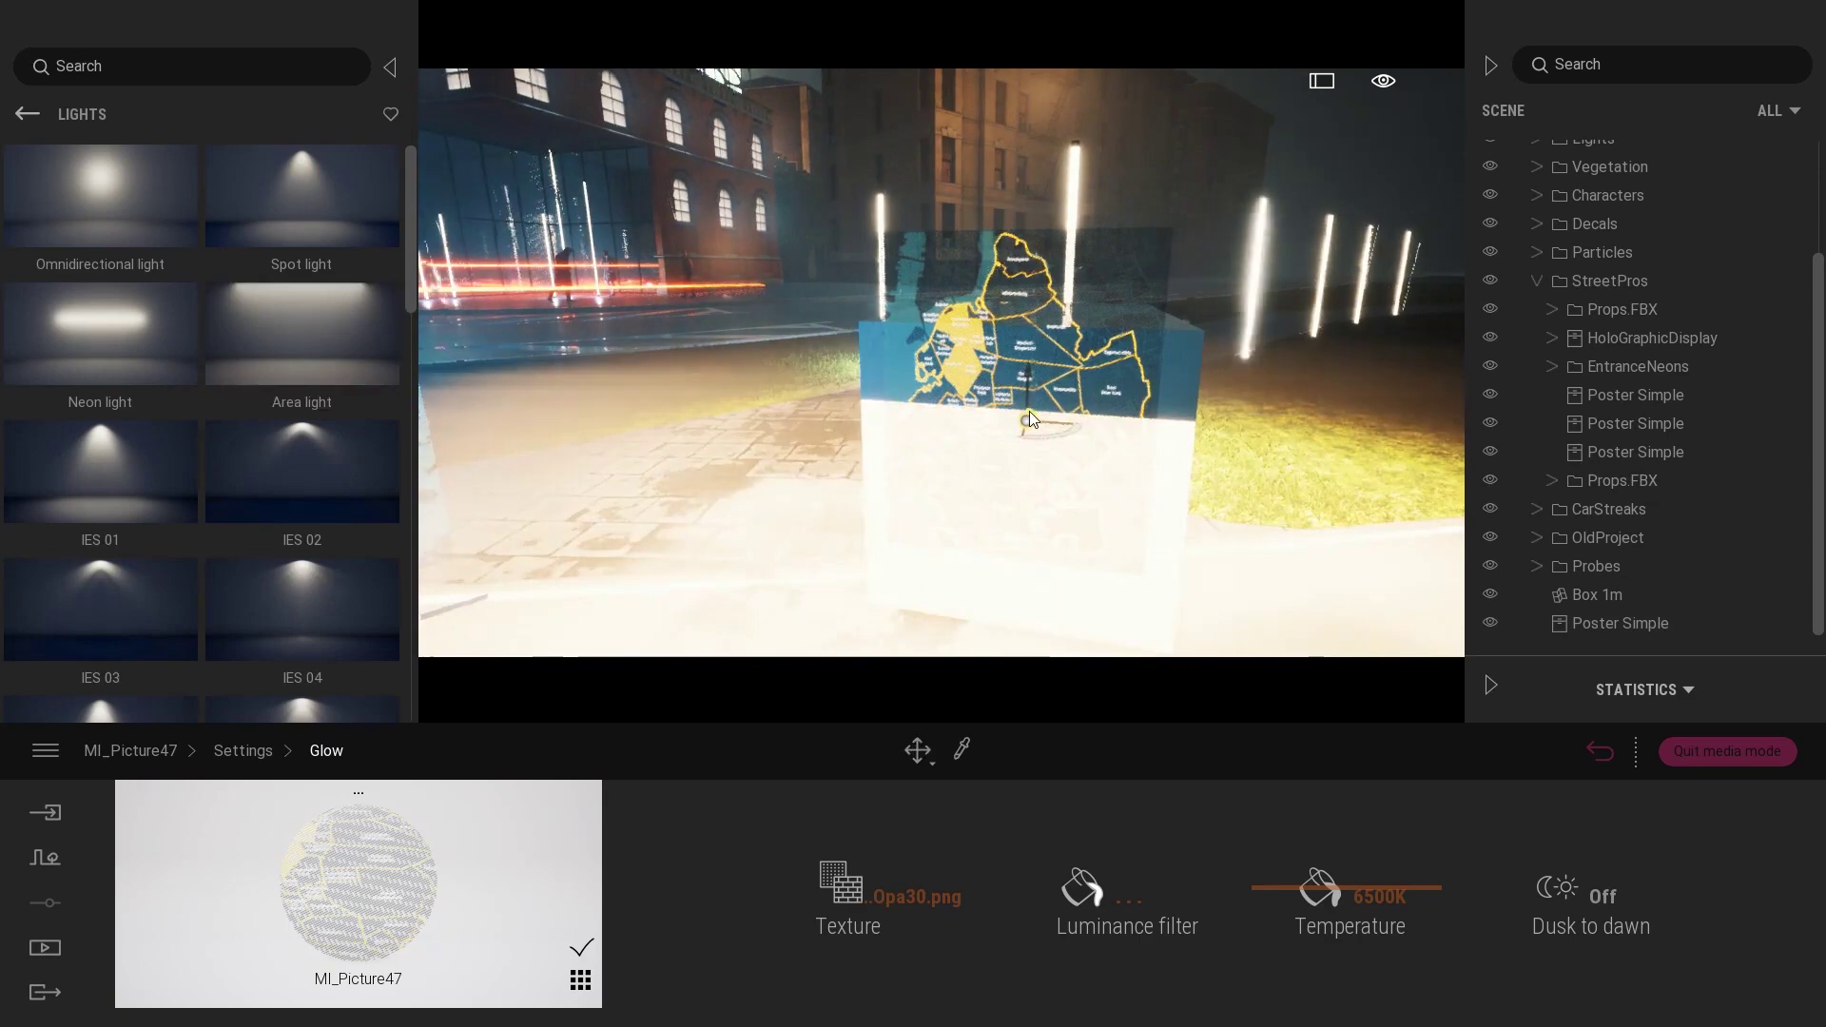
Step: Rotate the area light by 90° so it shines outward from the front of the box
shift+middle_drag(1029, 411, 1104, 460)
key(Tab)
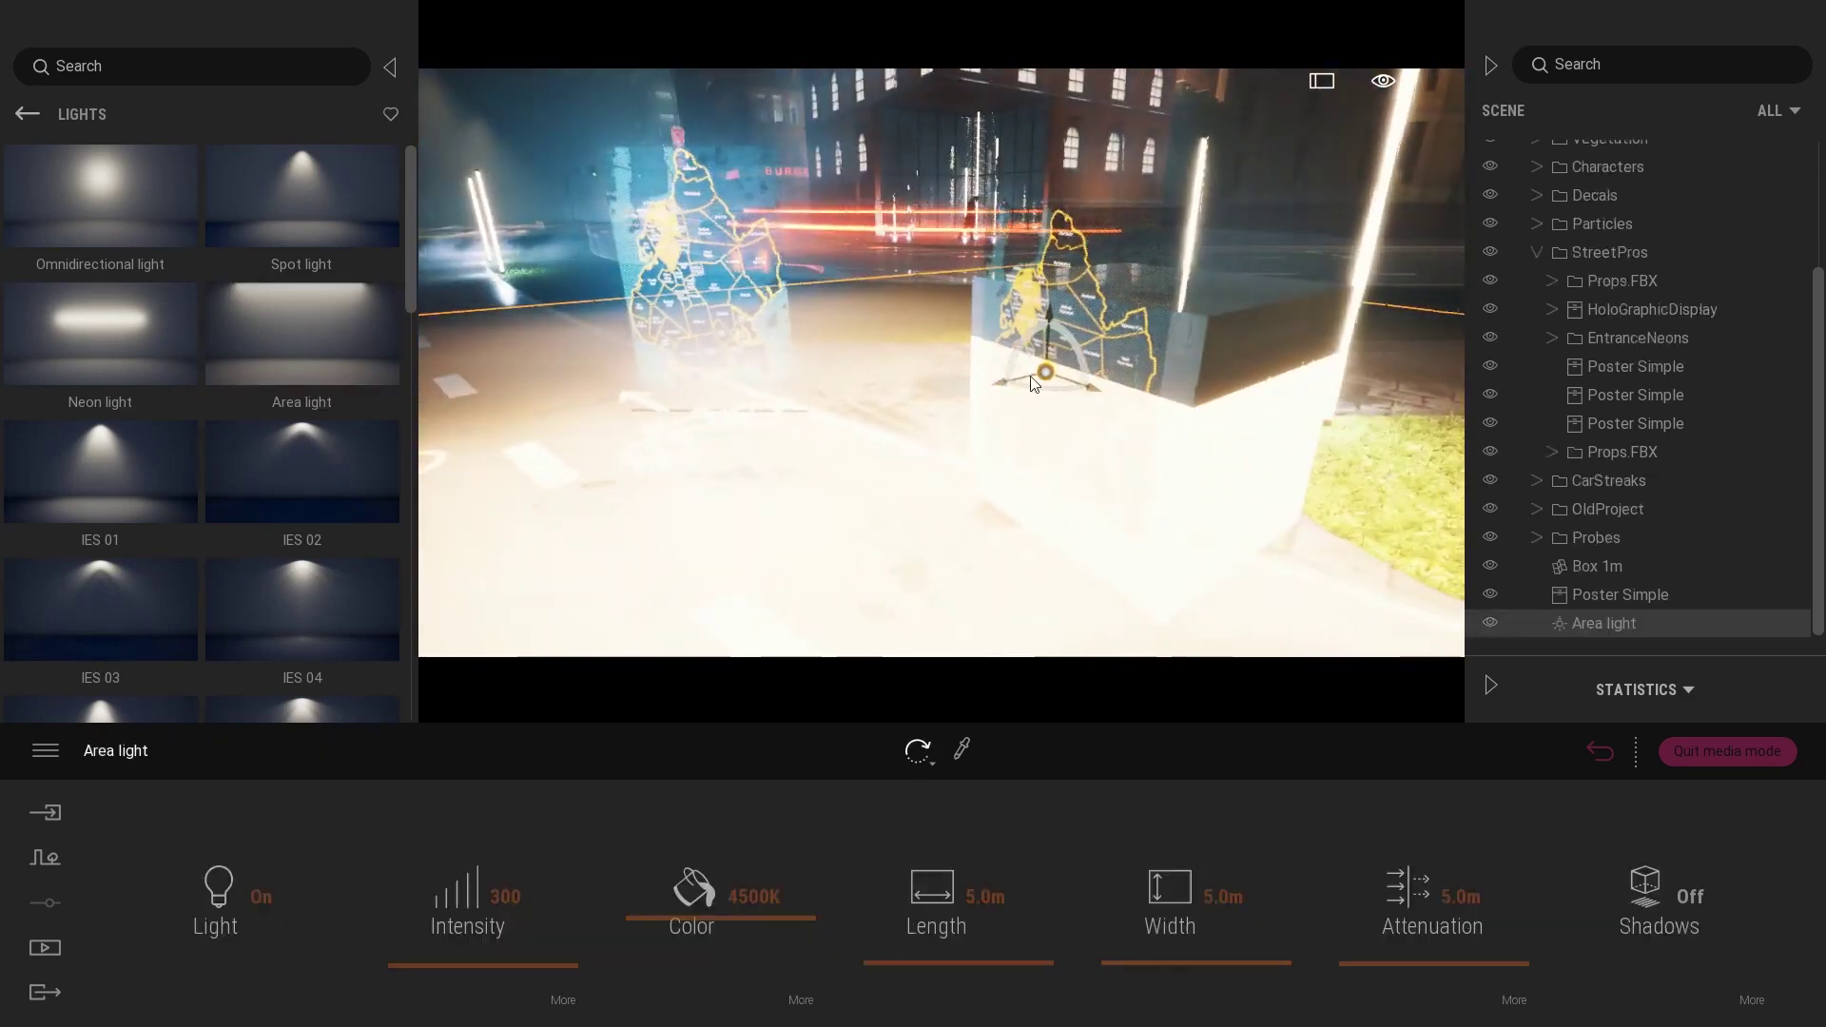
click(1020, 344)
text(90)
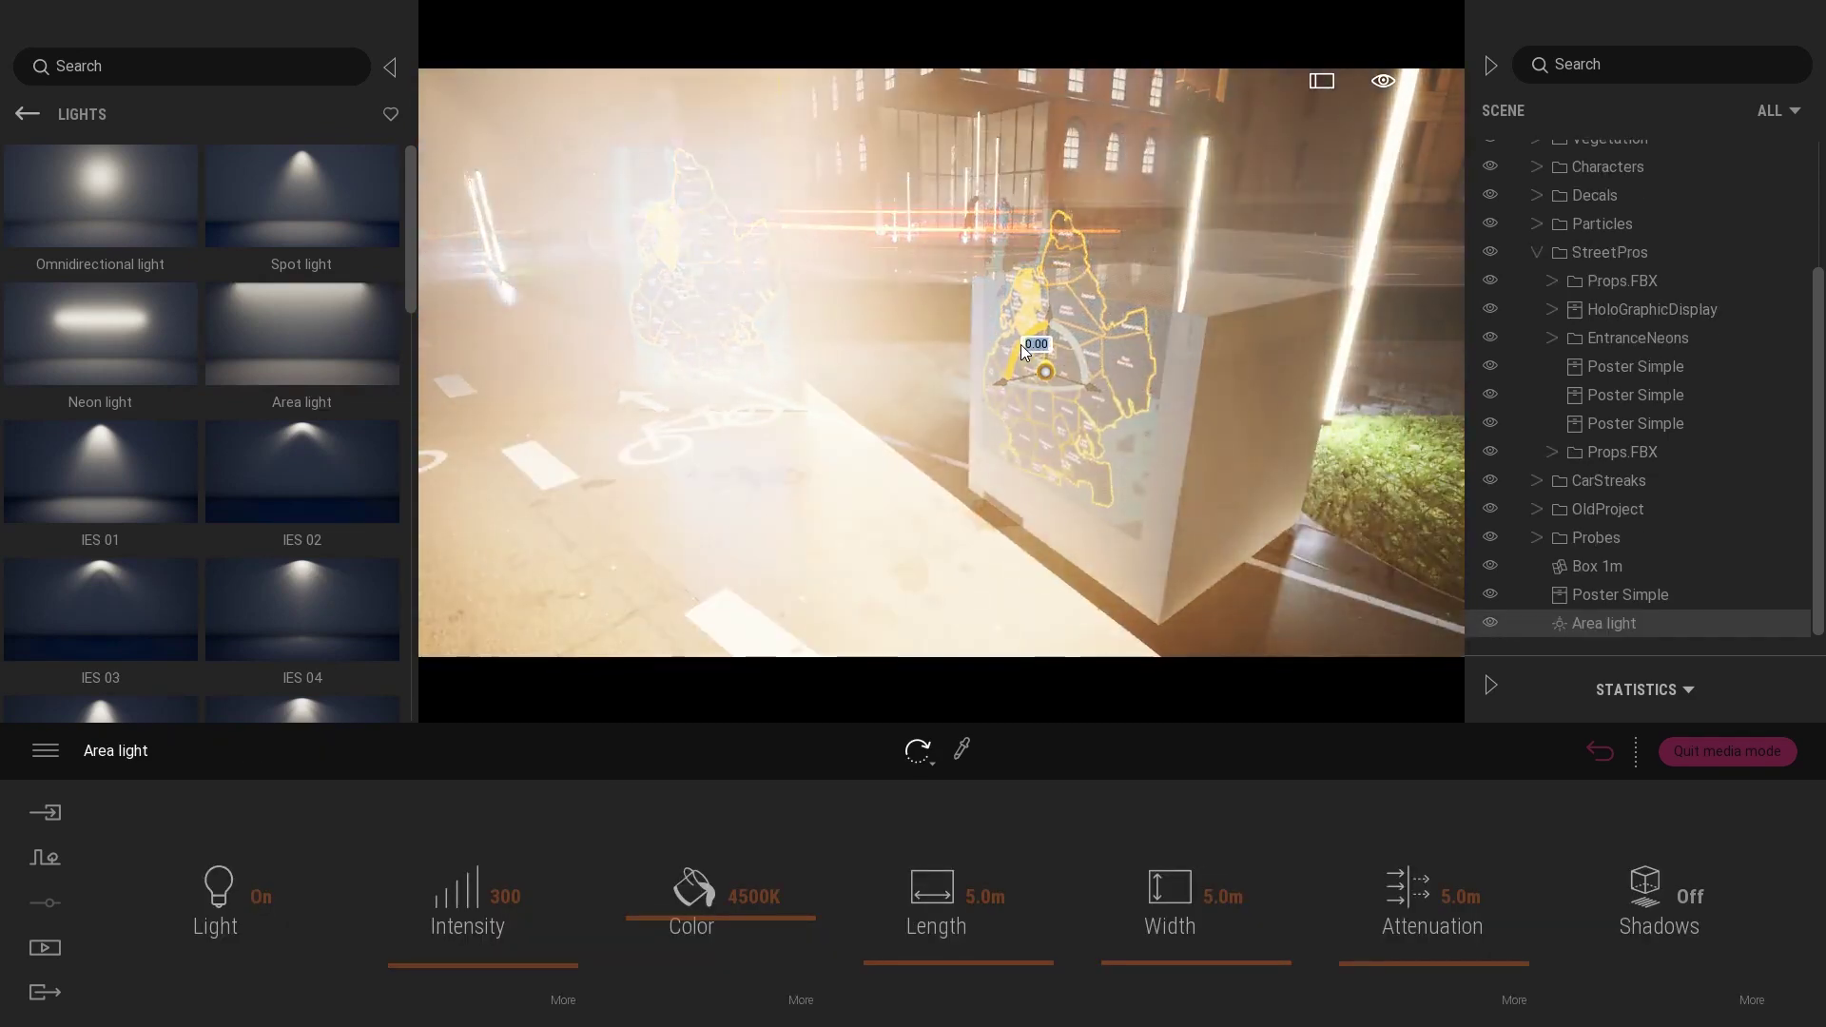
key(Return)
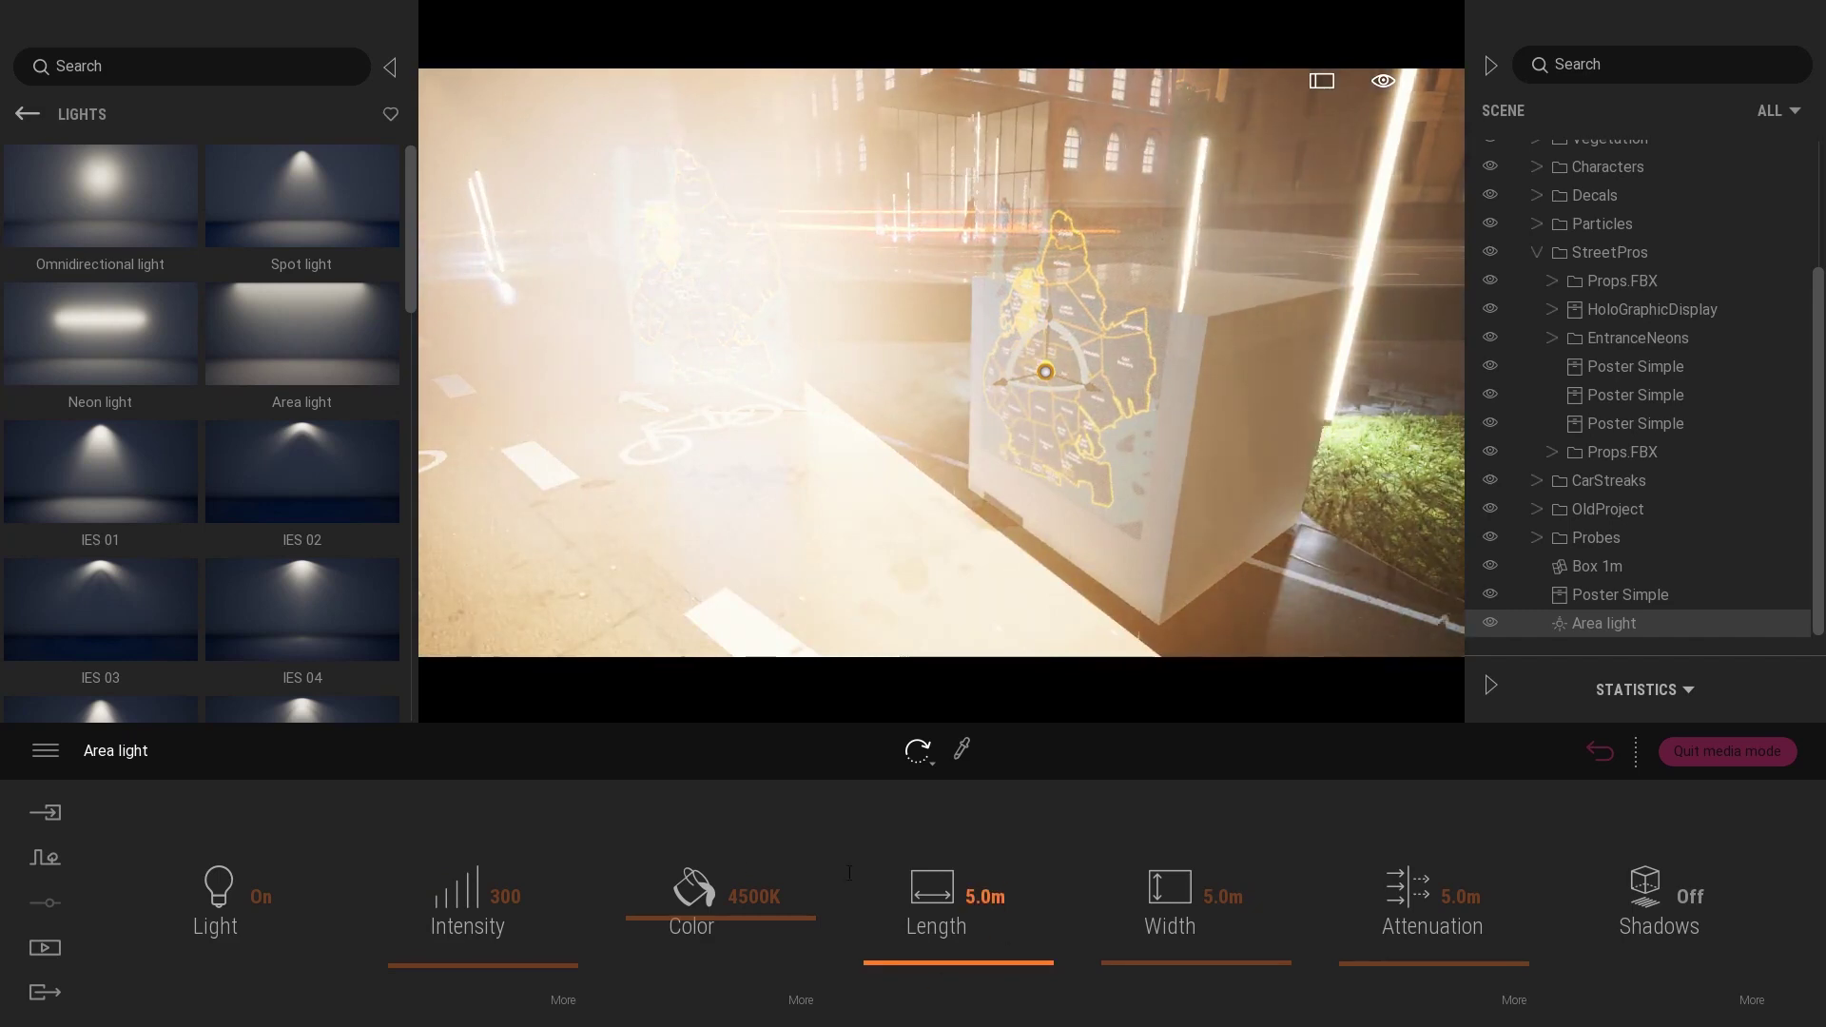
Step: Set the area light's length to 0.8 m and its width to 1.2 m
click(850, 872)
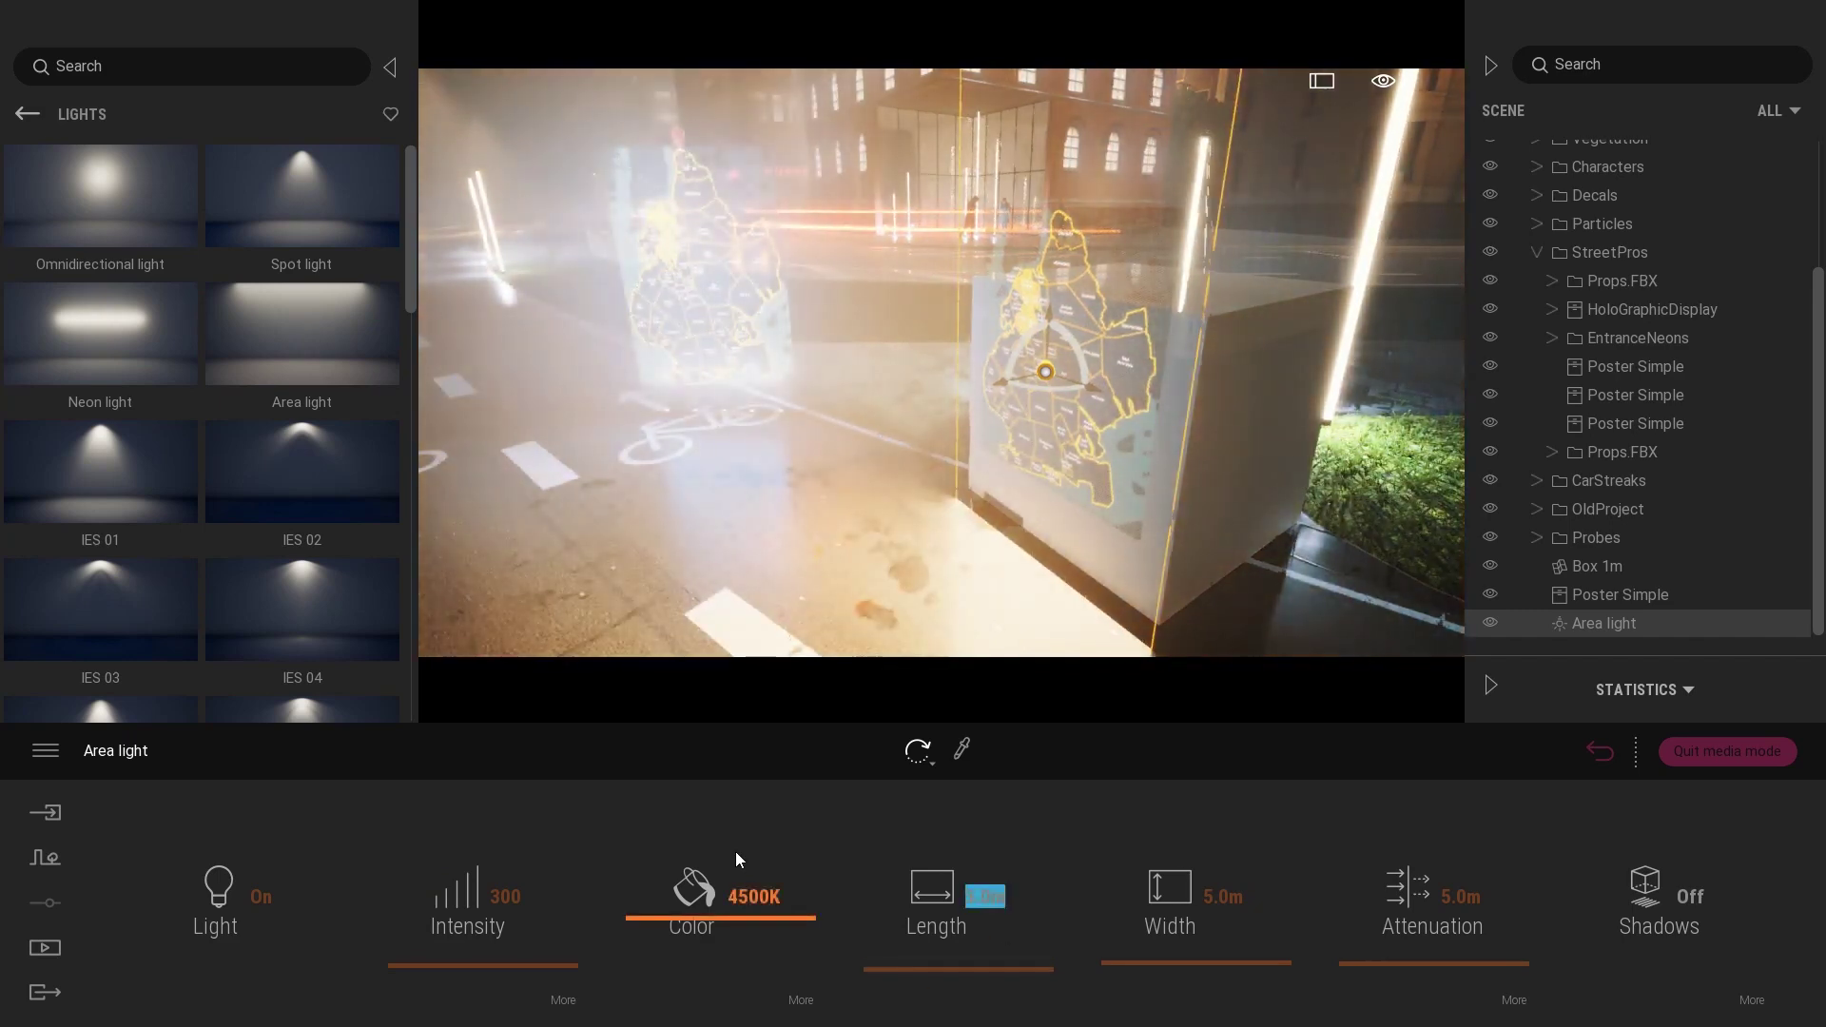
text(0)
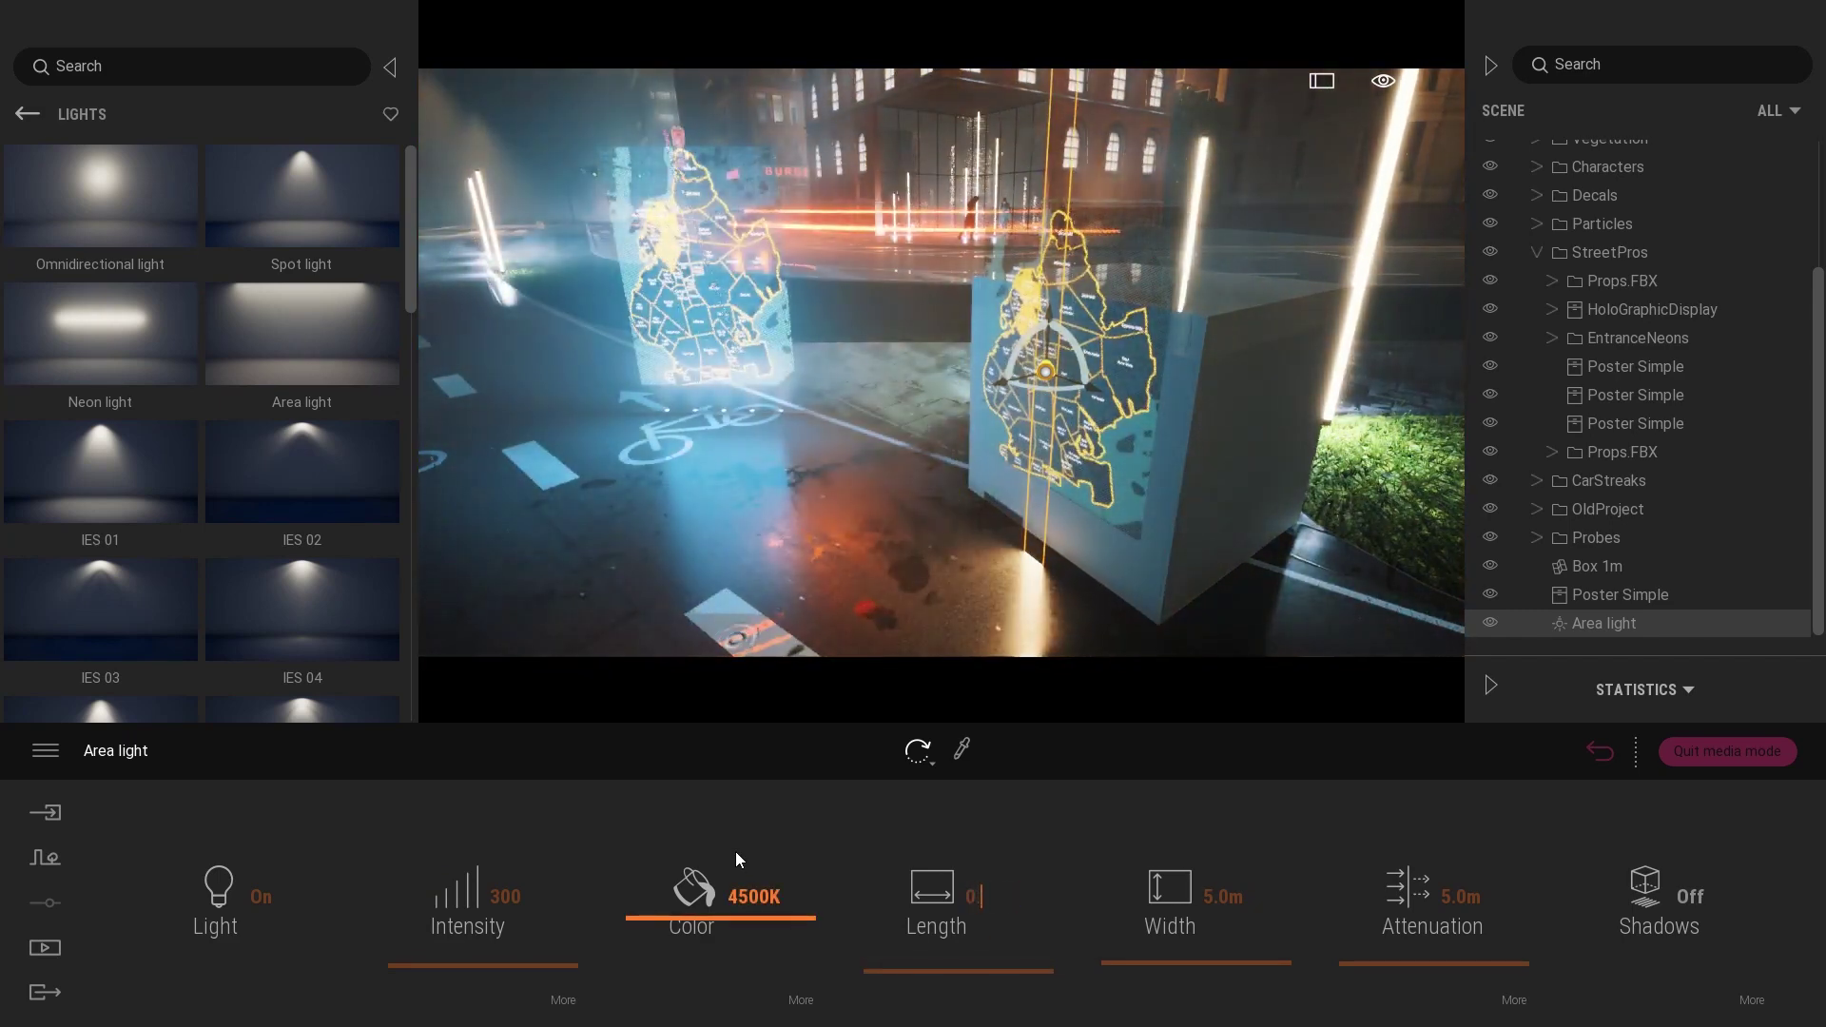
text(.8)
key(Return)
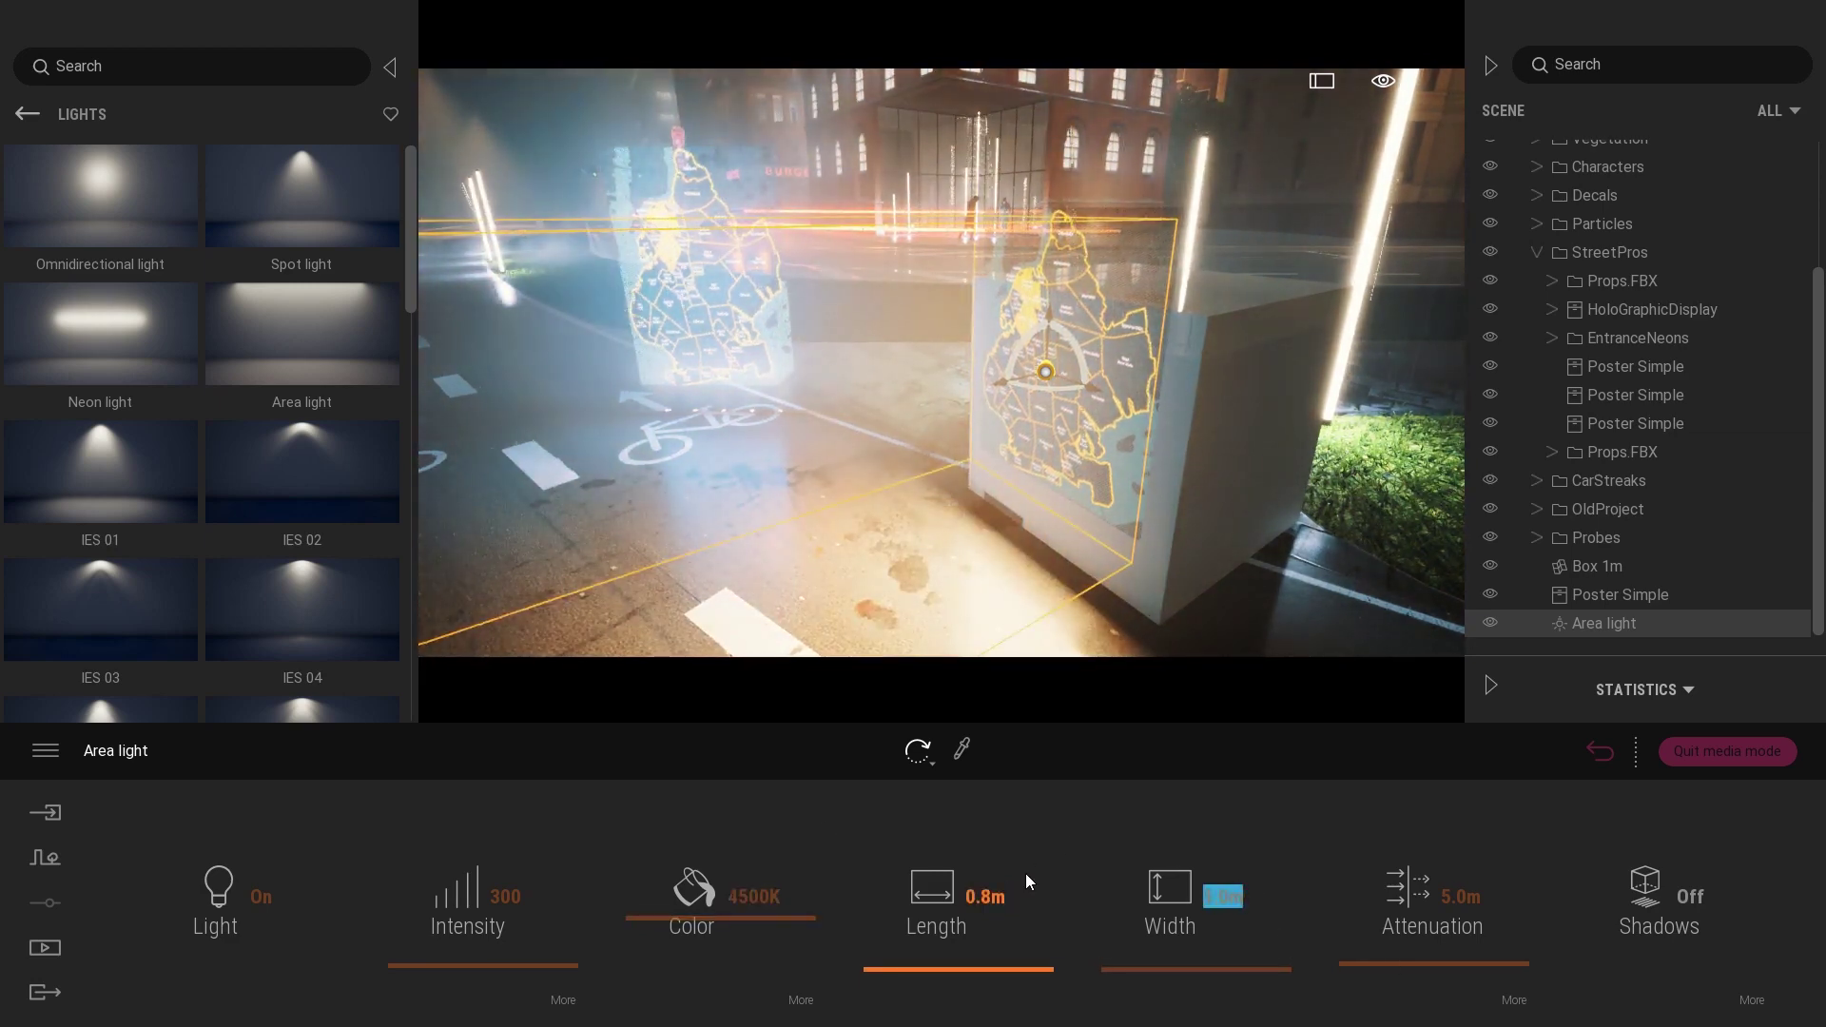
text(1.2)
key(Return)
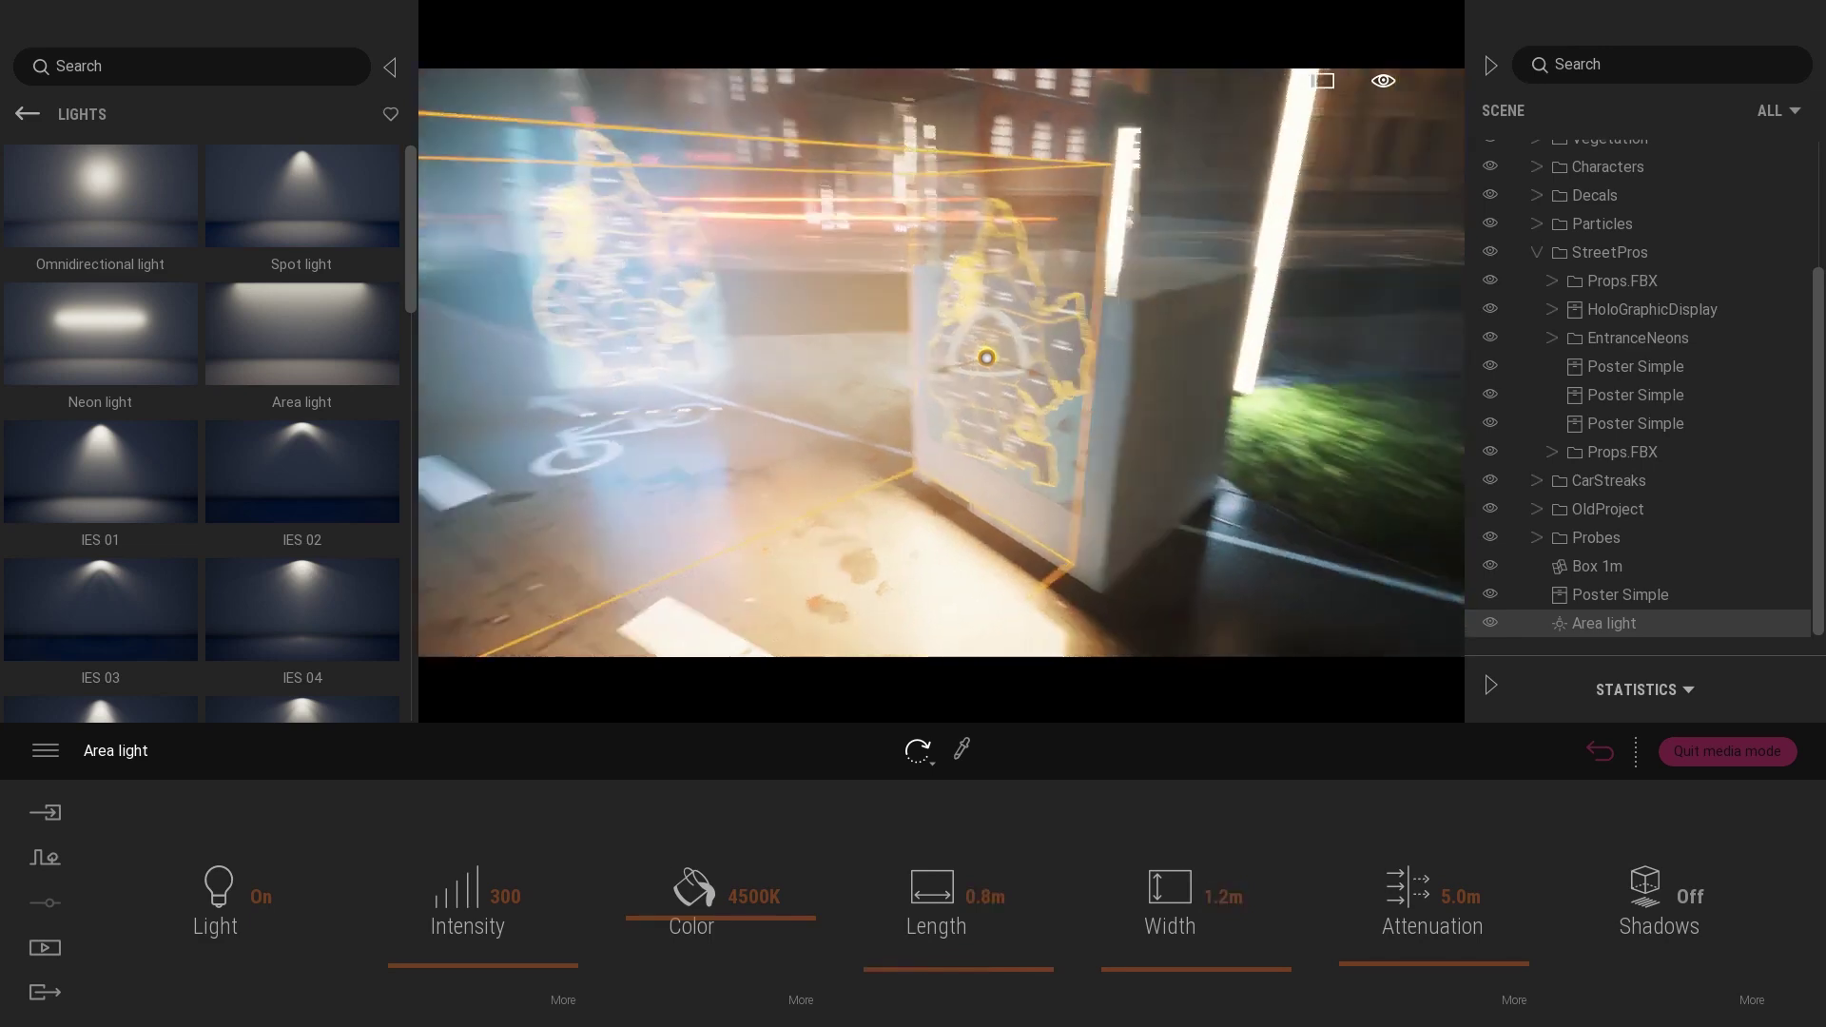
Step: Reduce the area light's width to 1 m to fit the poster
right_drag(986, 333, 1054, 310)
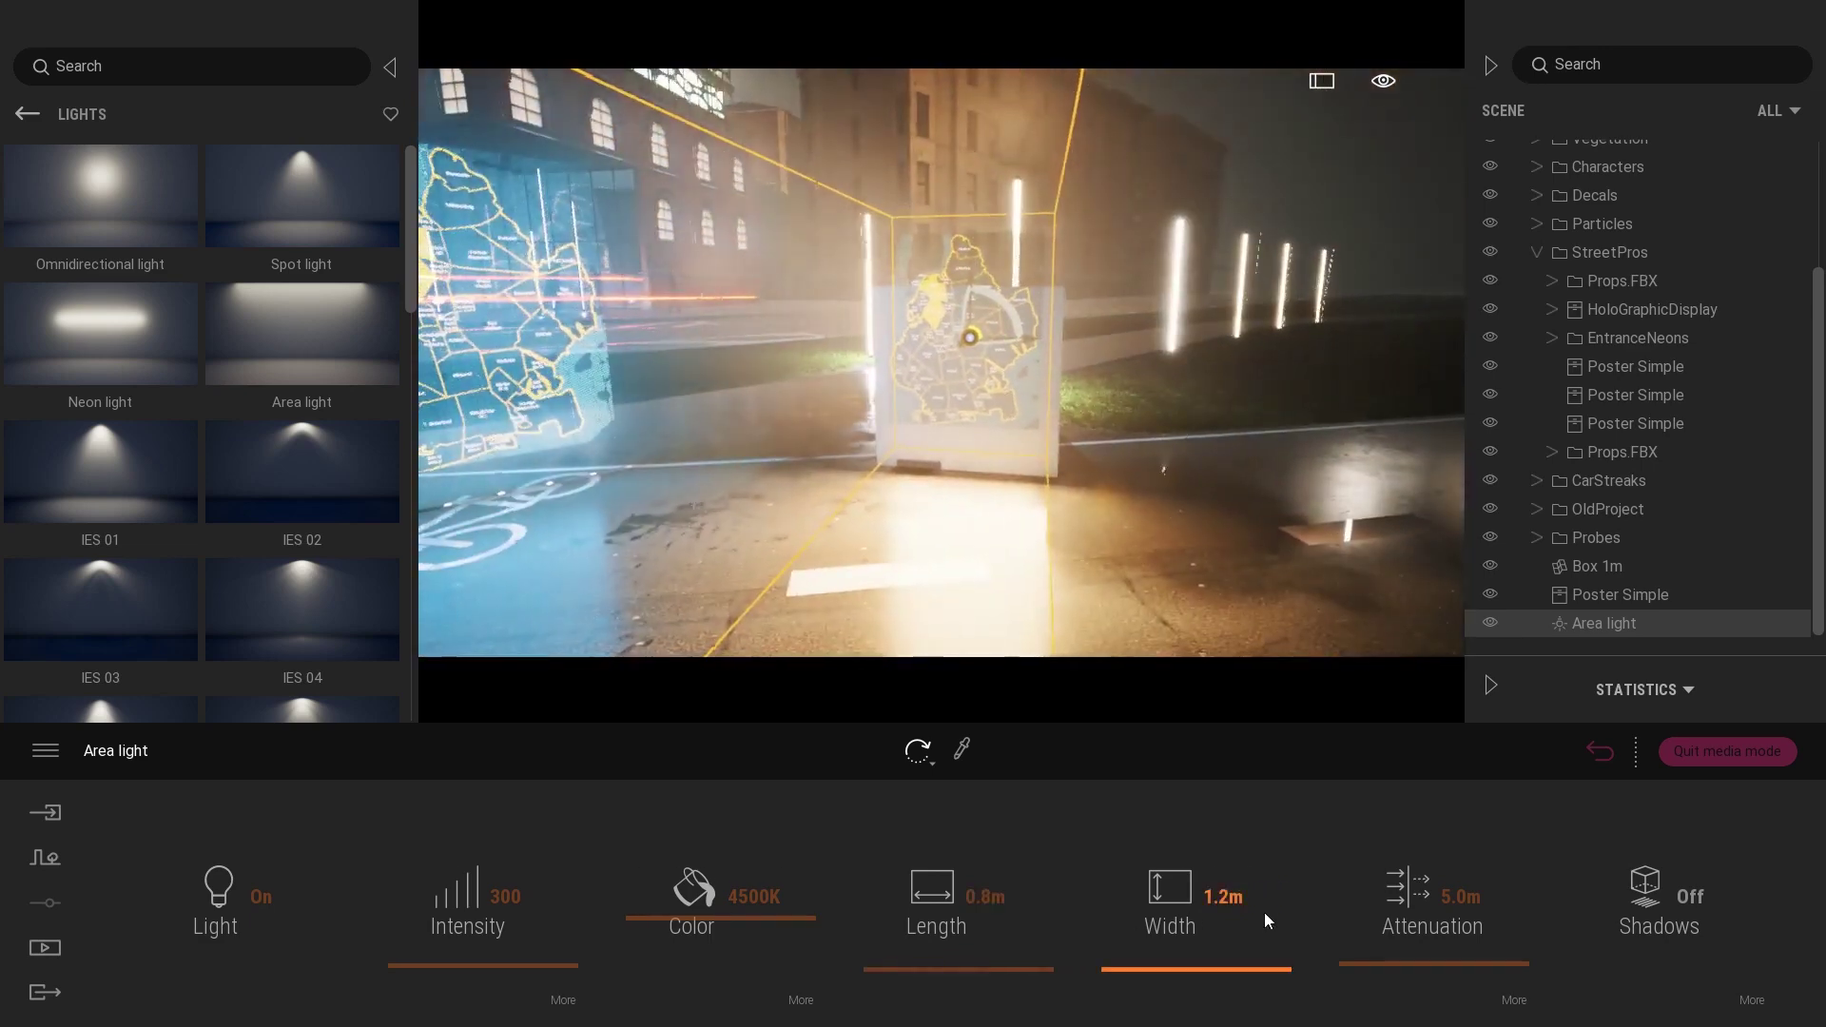
drag(1111, 868, 1008, 851)
text(1)
key(Return)
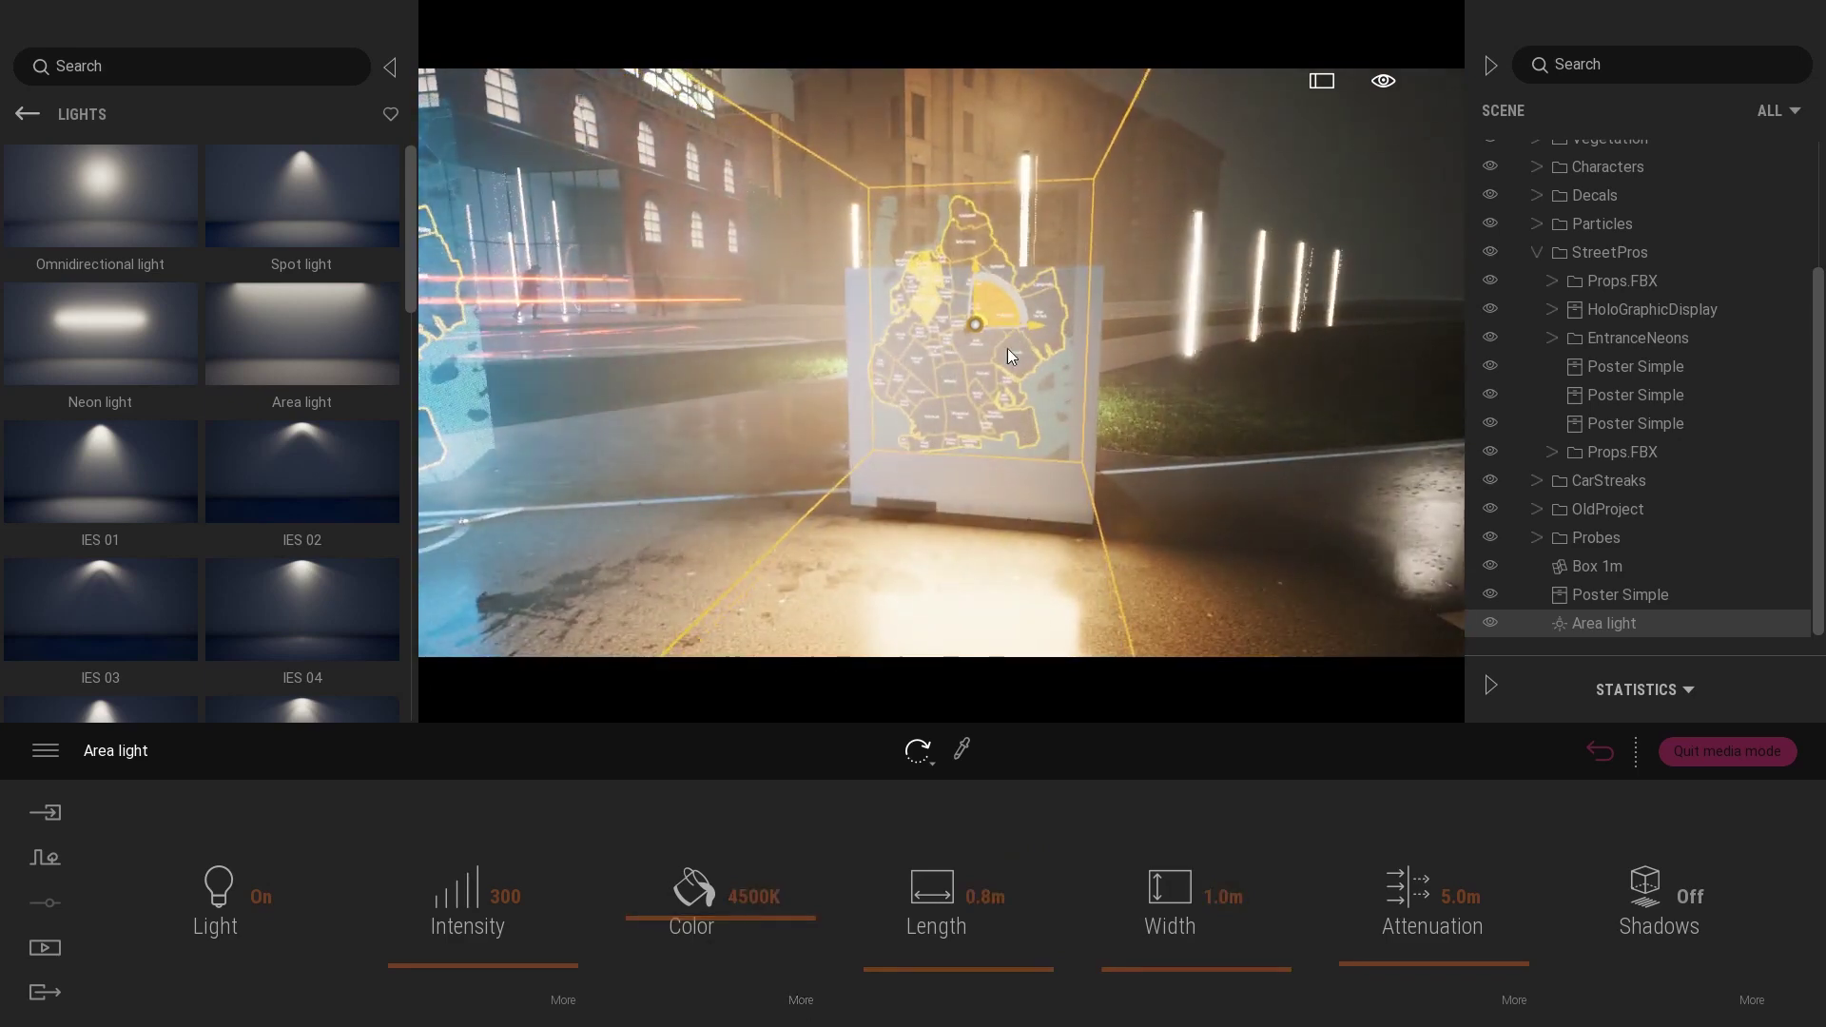
Step: Change the area light's color to light blue (#97EBFF) and return to its main settings
click(801, 1001)
click(979, 902)
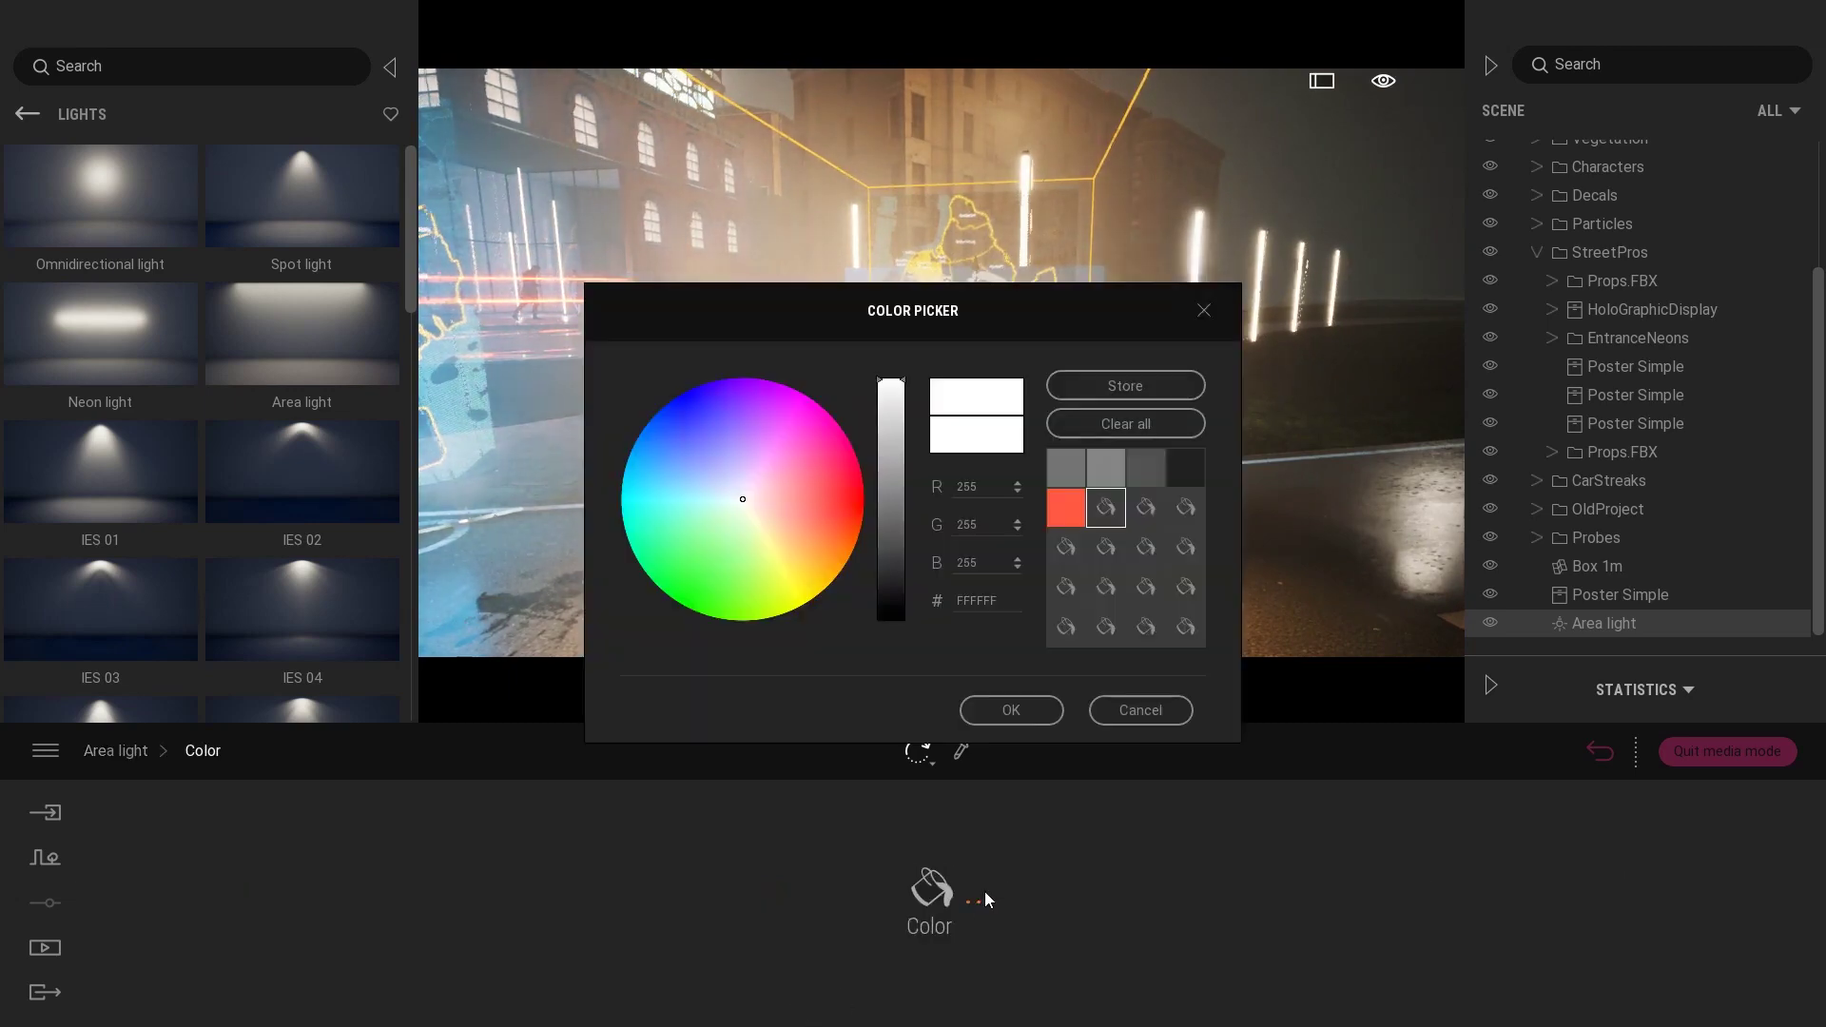
drag(873, 345, 1376, 423)
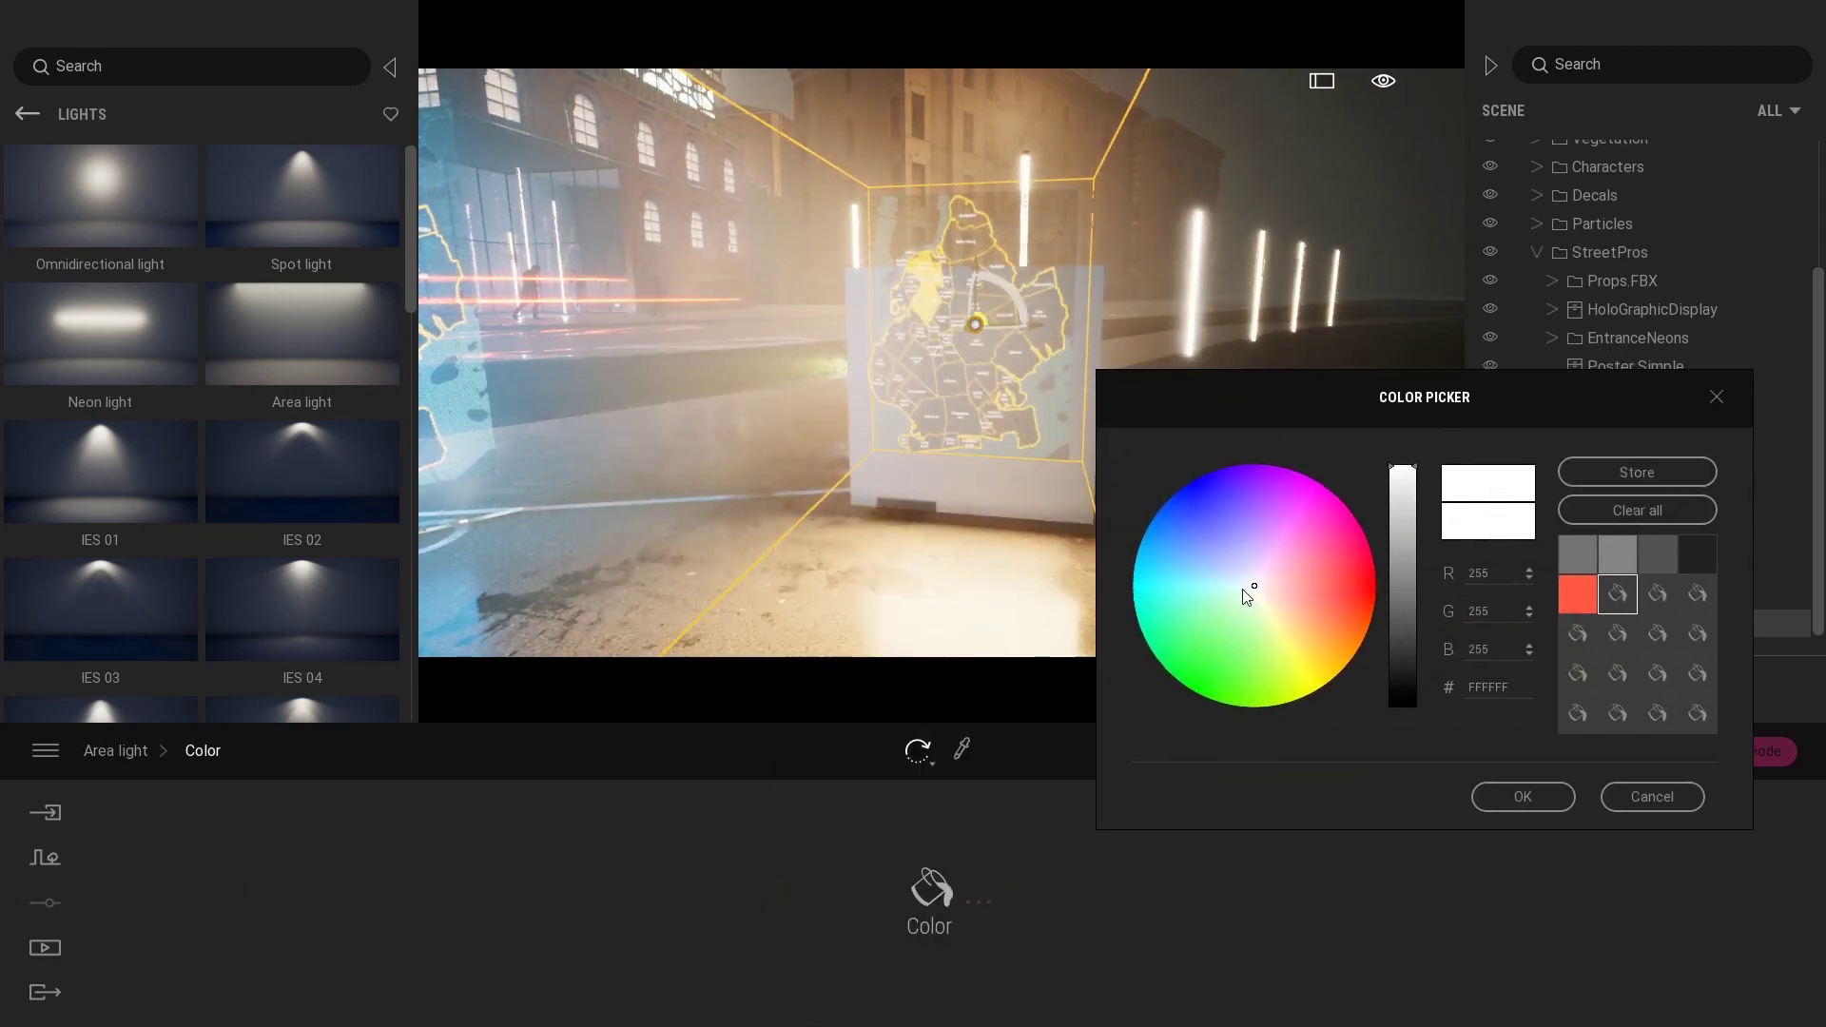
mouse_move(1243, 590)
mouse_down()
mouse_move(1210, 557)
mouse_move(1206, 576)
mouse_up()
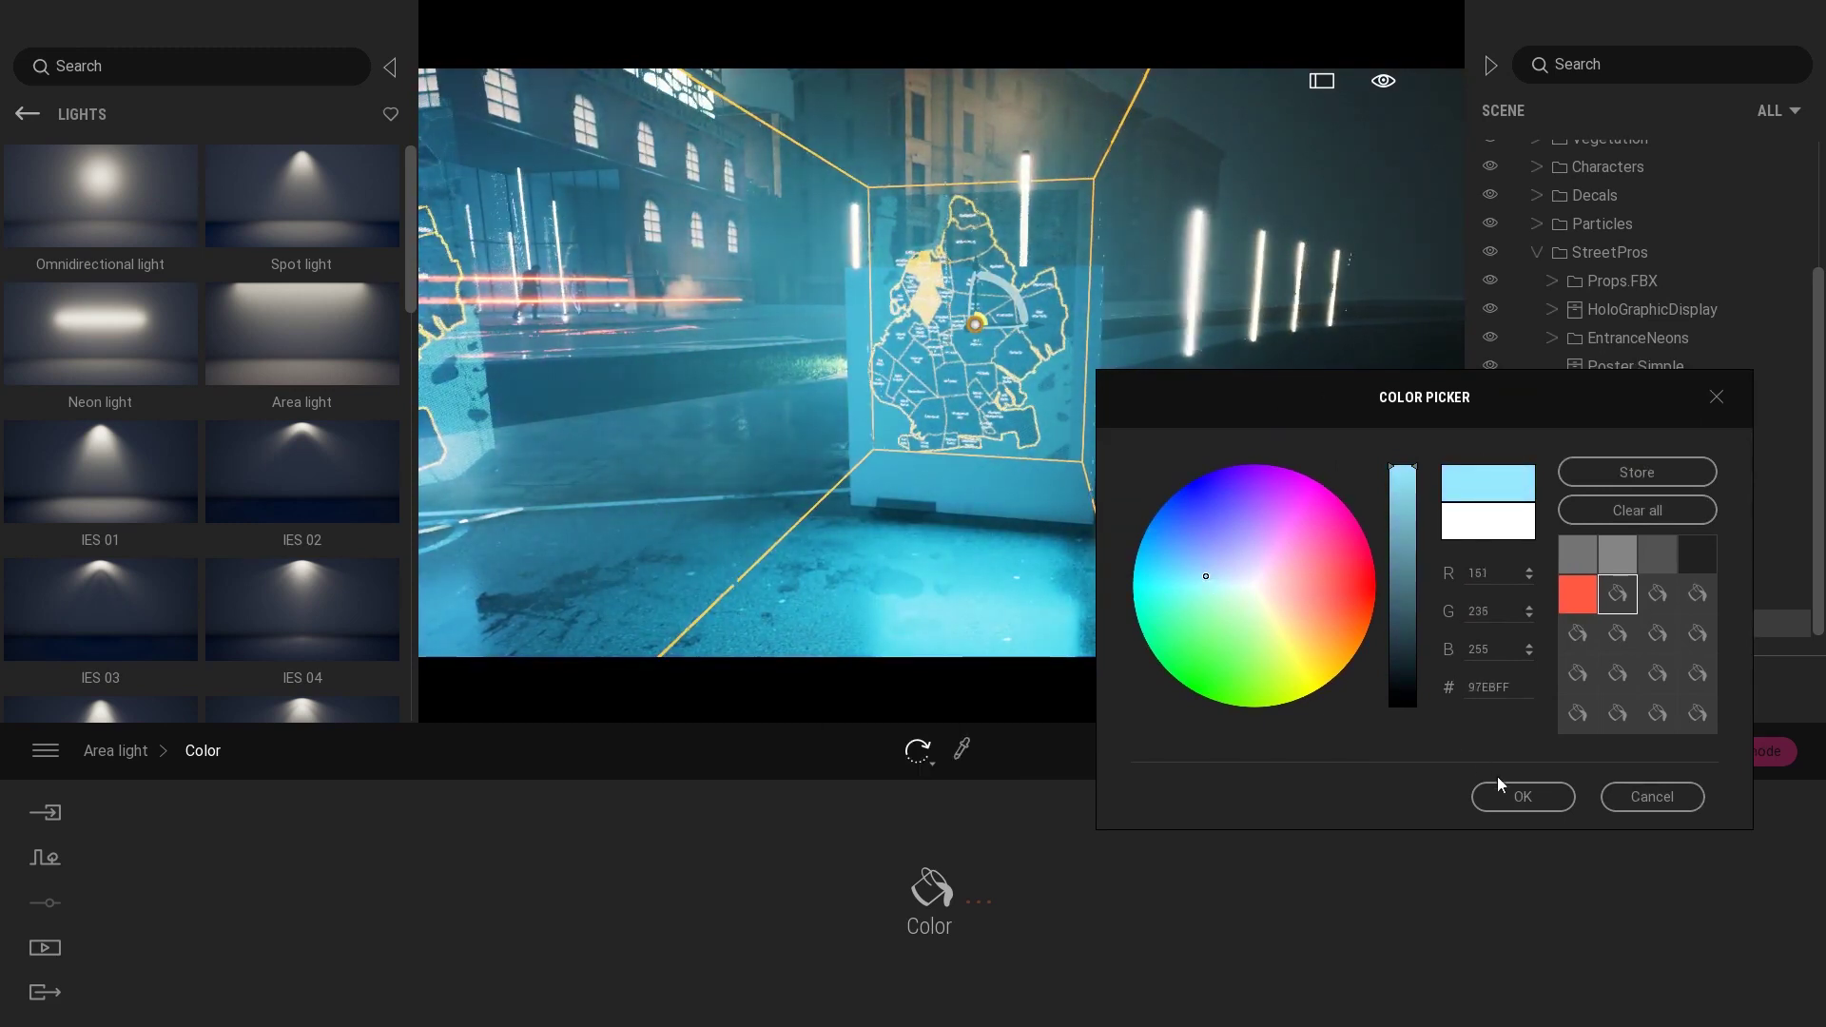
click(1512, 795)
click(171, 759)
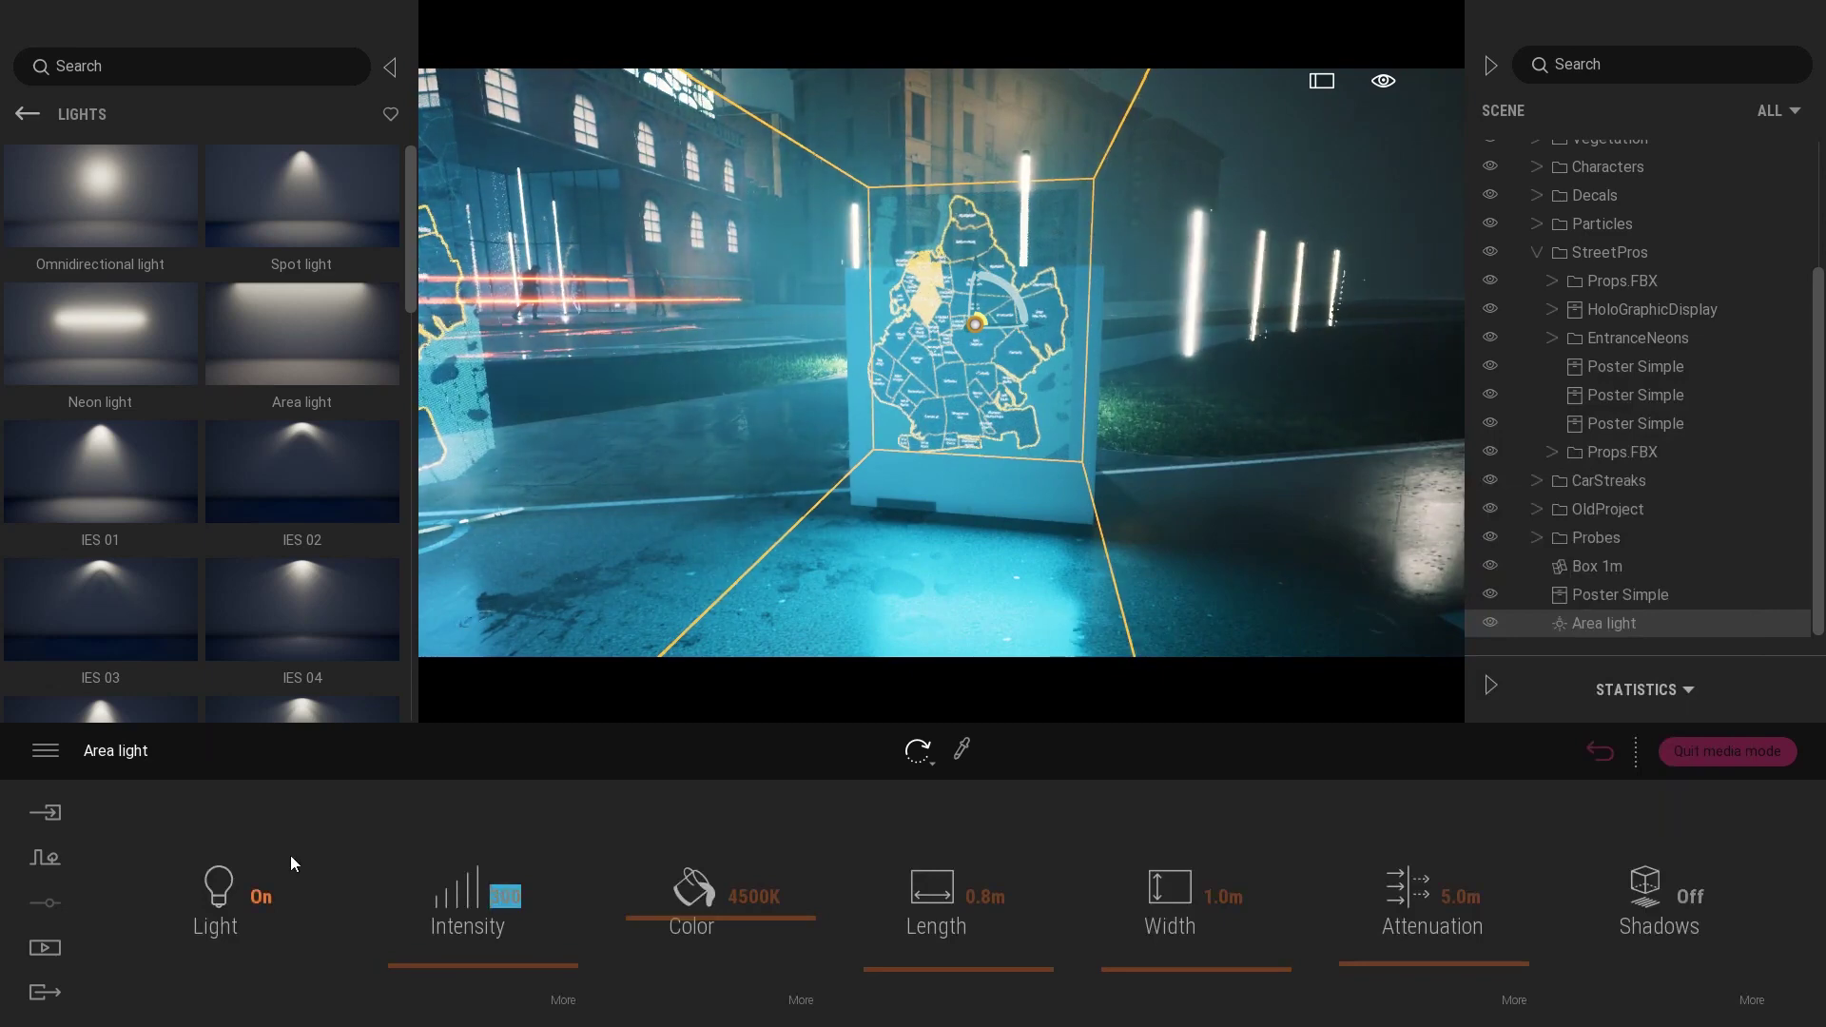
Step: Try an intensity of 100 on the area light, set it to 50 instead, and deselect the light
text(100)
key(Return)
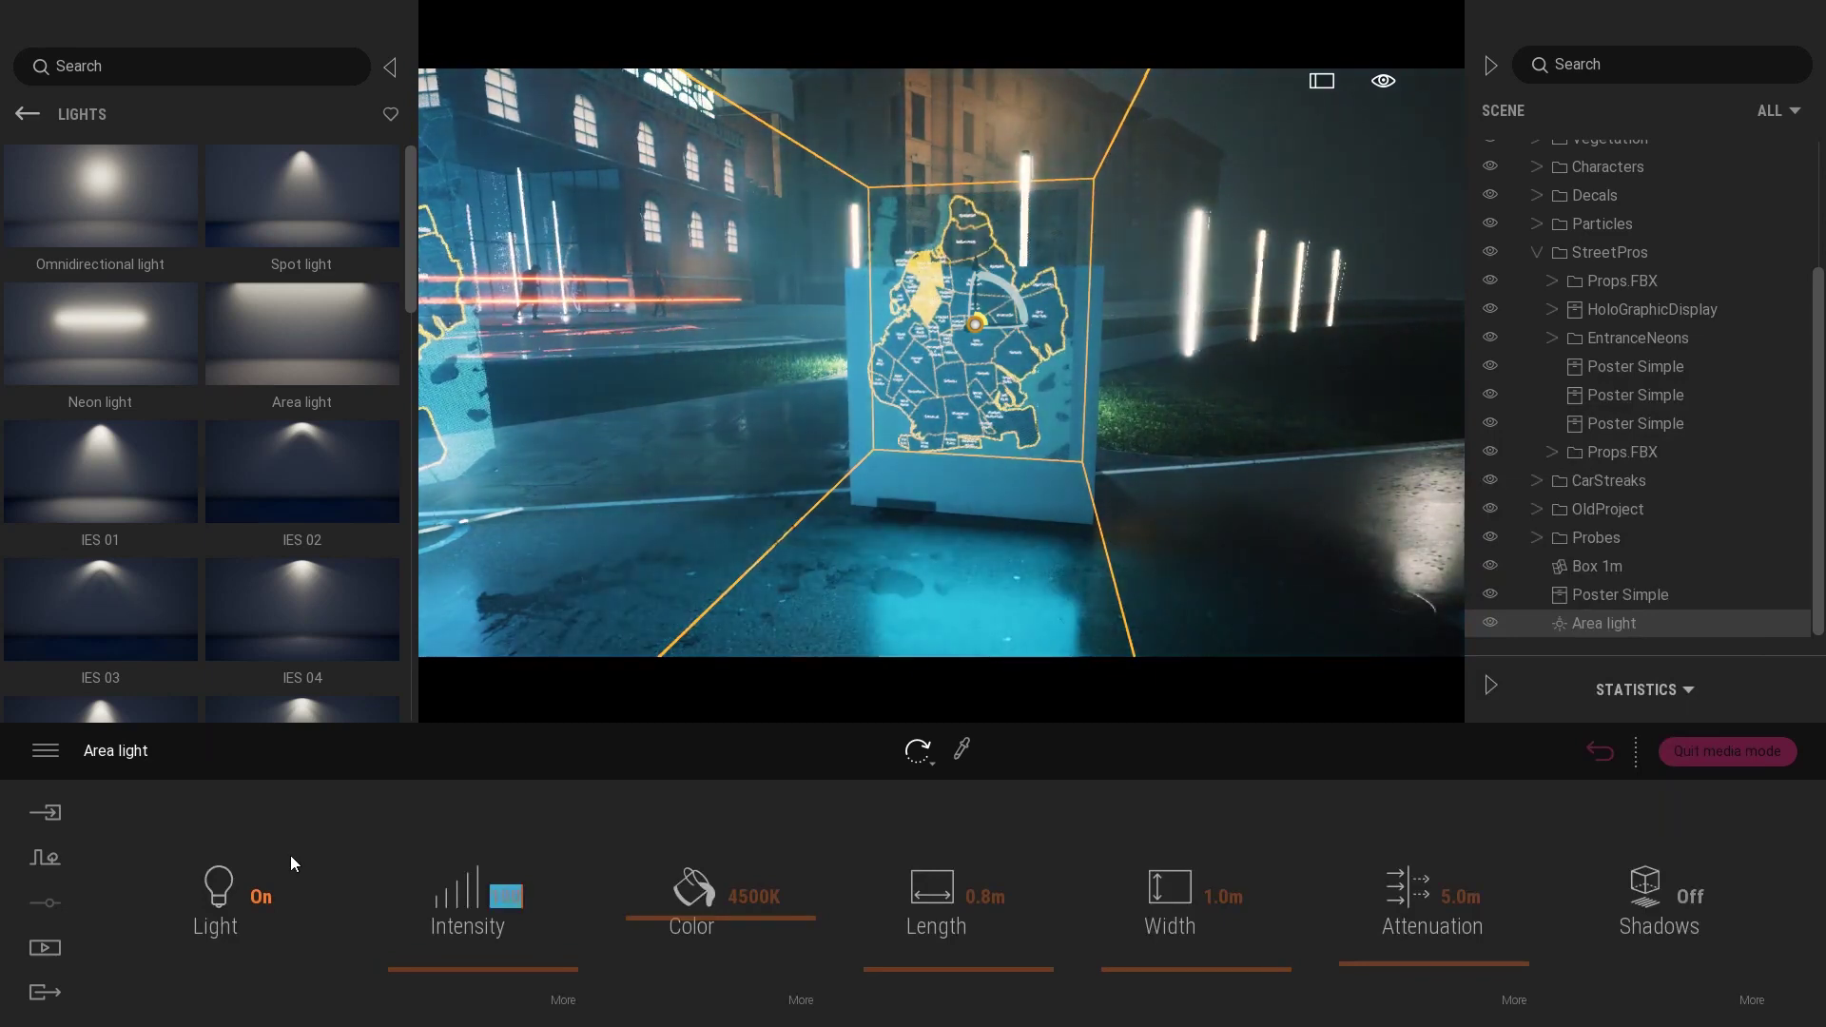
text(50)
key(Return)
key(Escape)
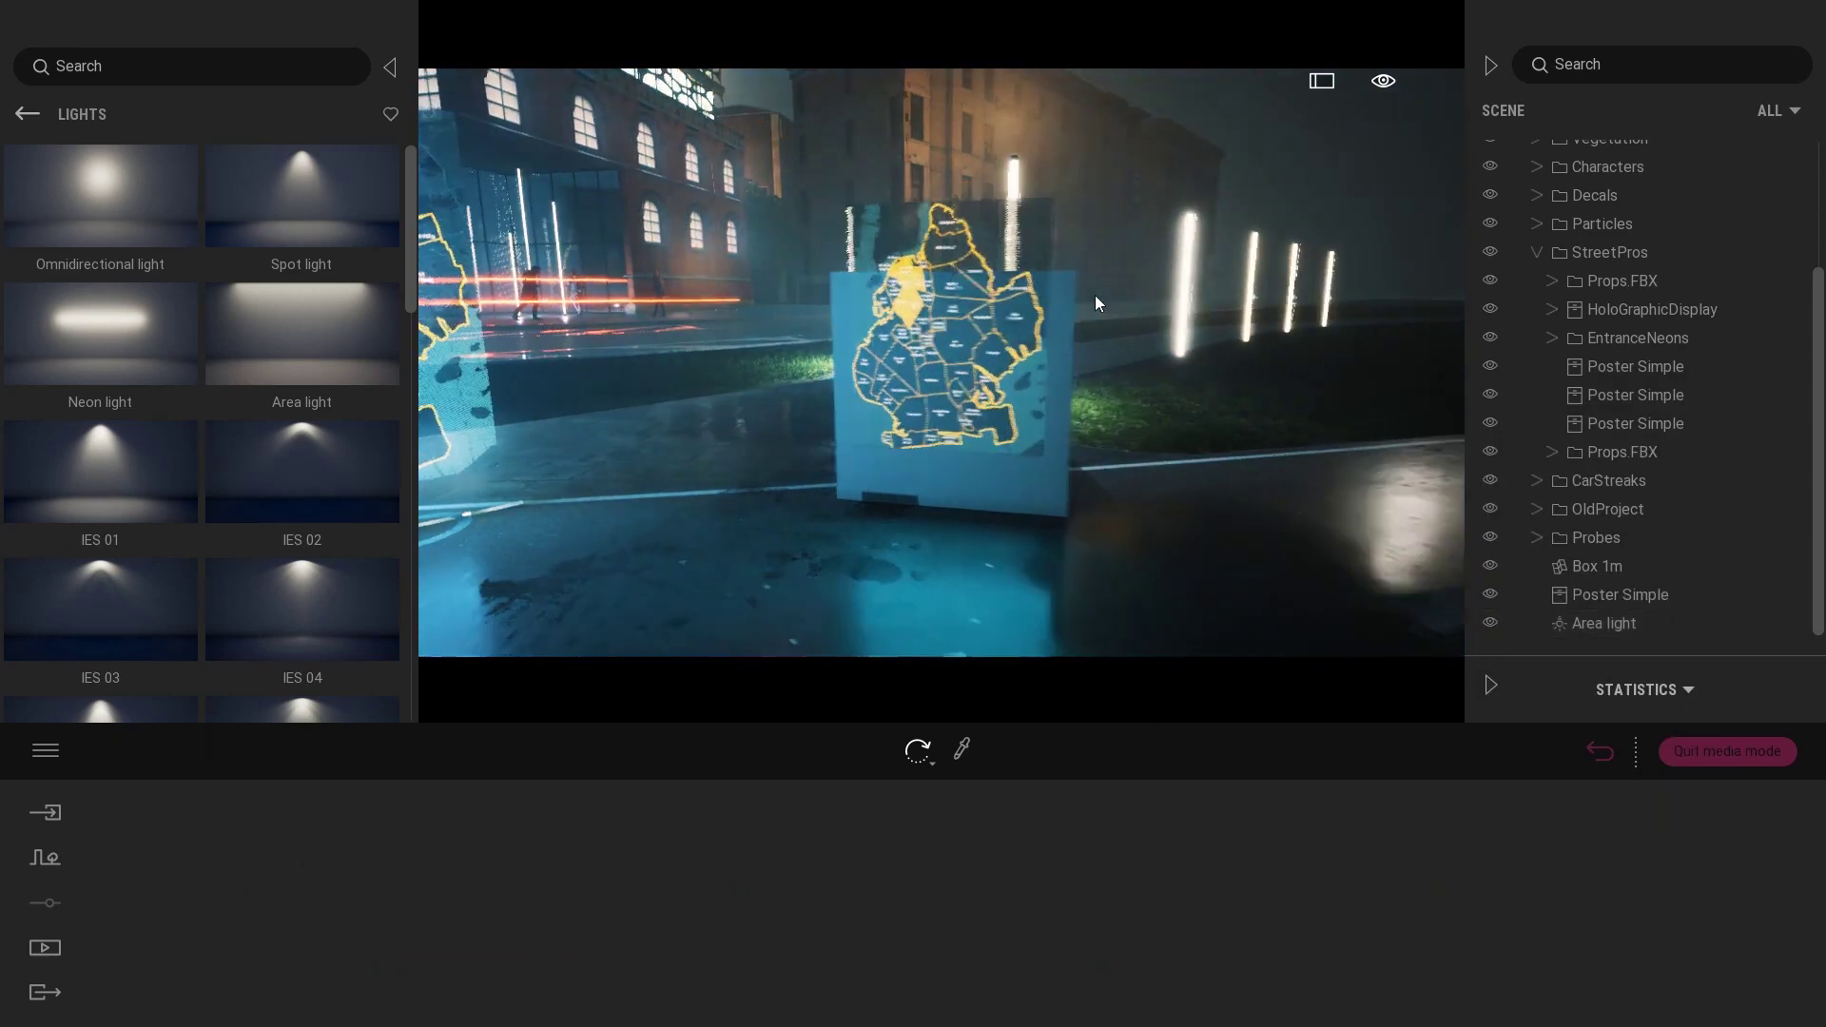
Step: Examine the flat box strip and the small cylinders at the base of the finished HoloGraphicDisplay group
key(s)
key(d)
right_drag(1094, 294, 961, 295)
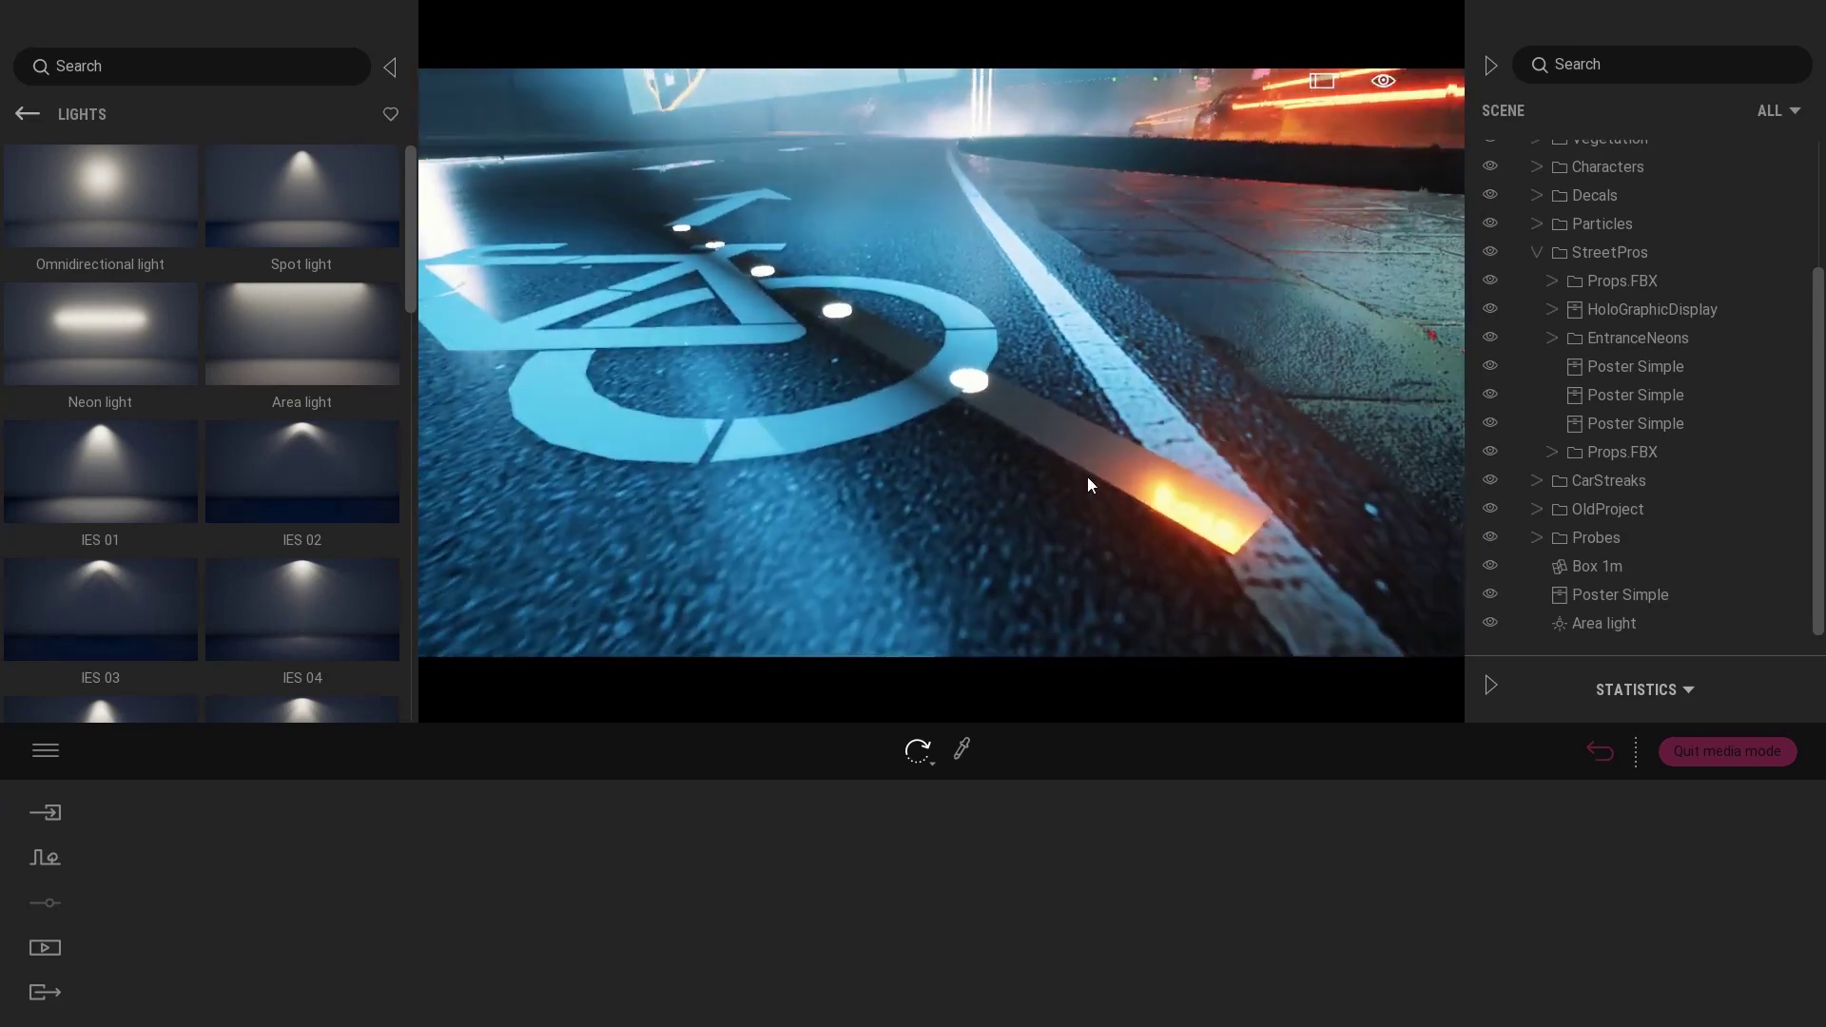
click(1092, 455)
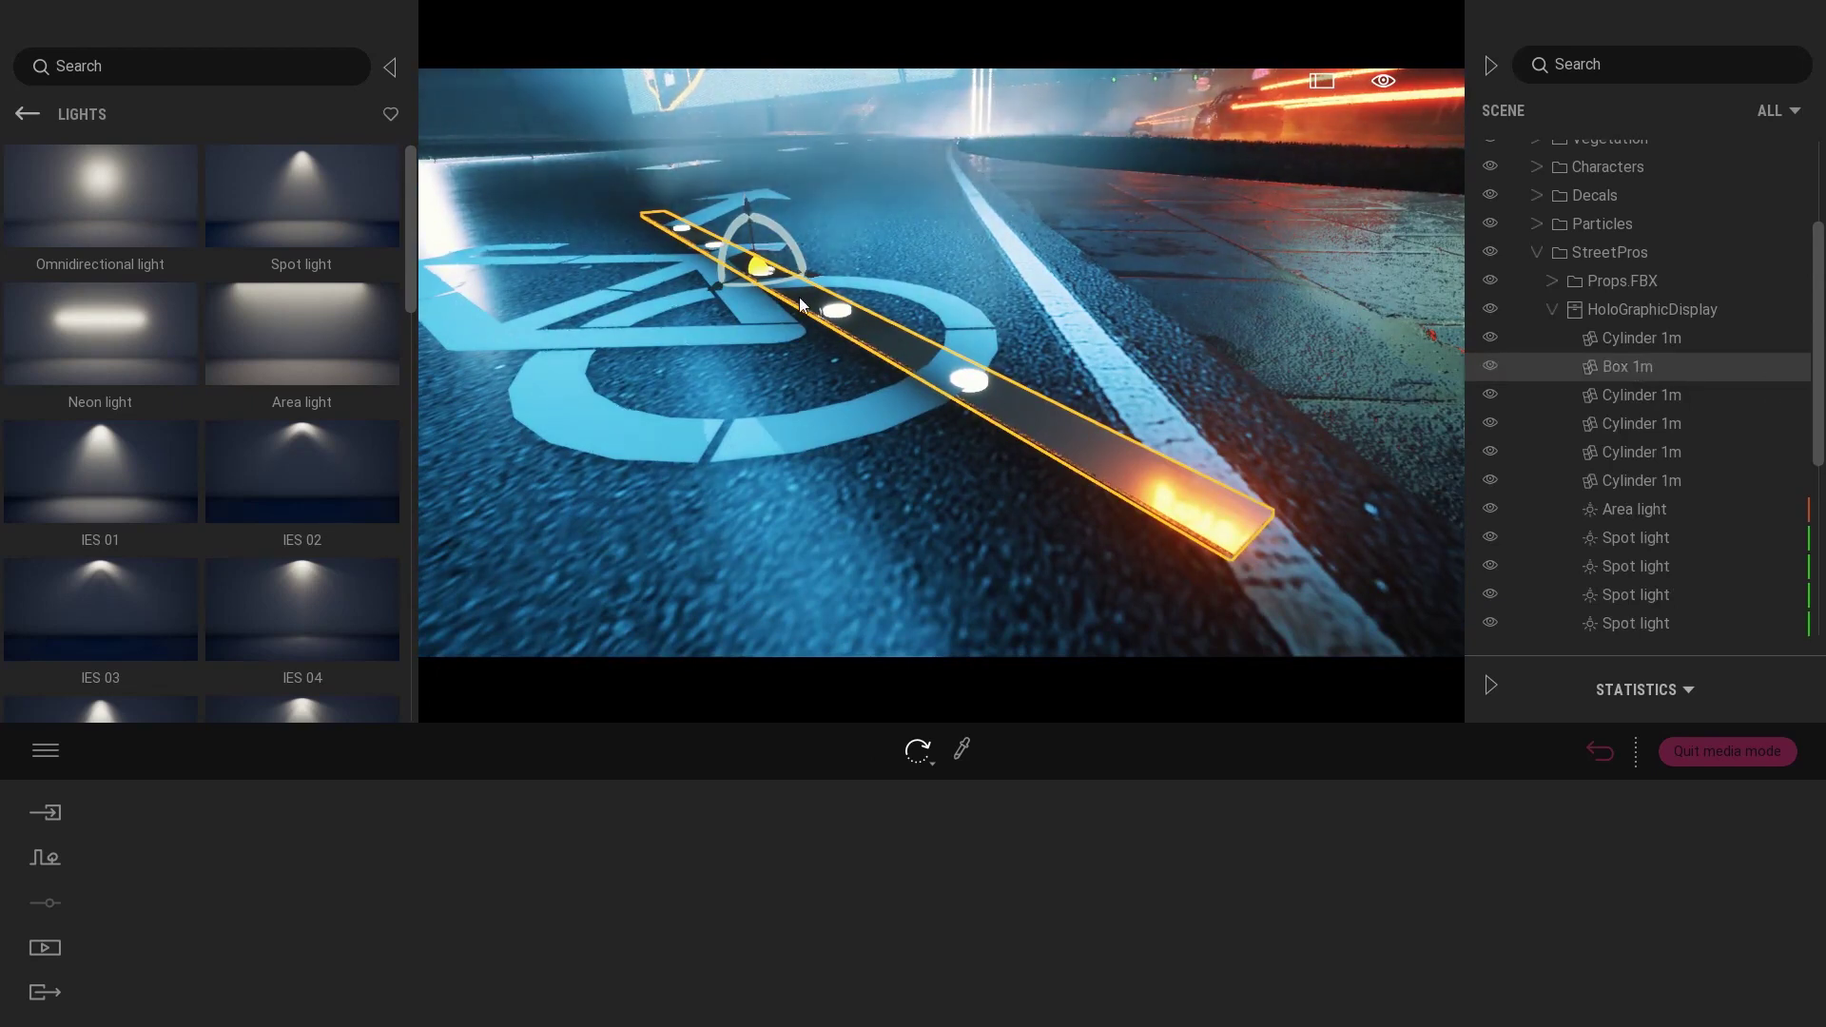
click(1666, 423)
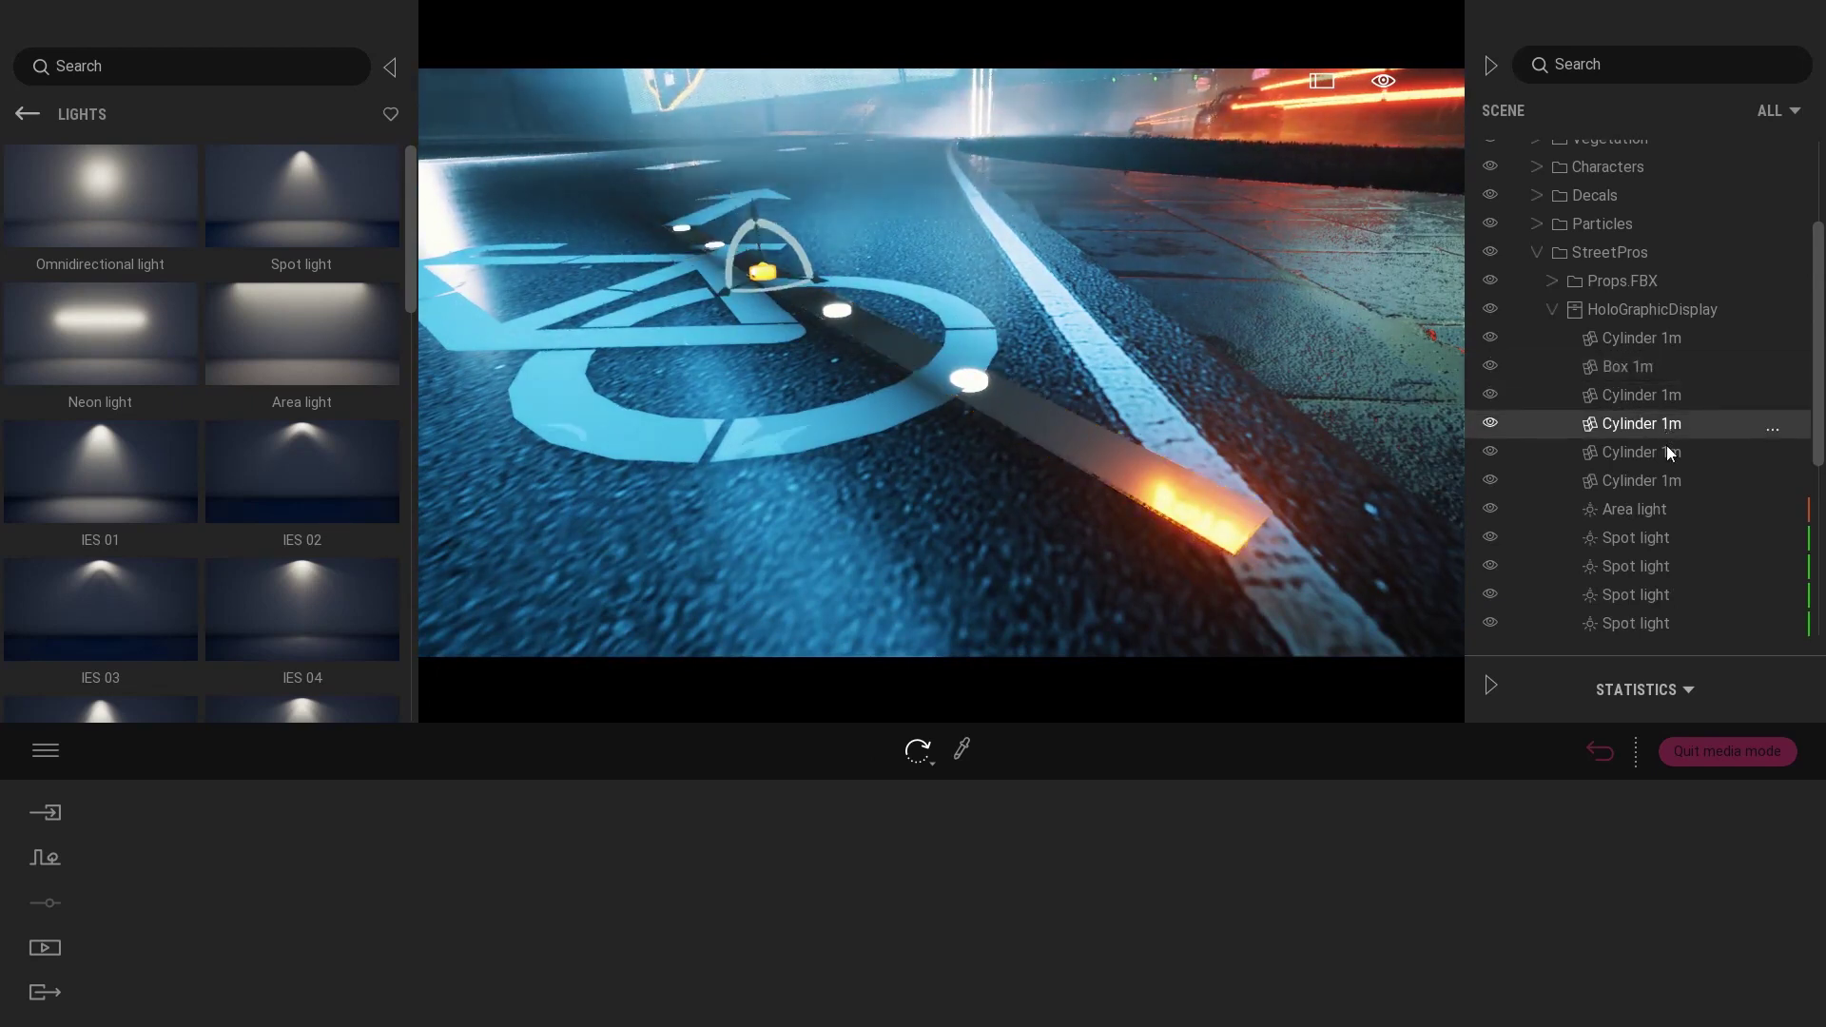
click(1669, 454)
click(1669, 478)
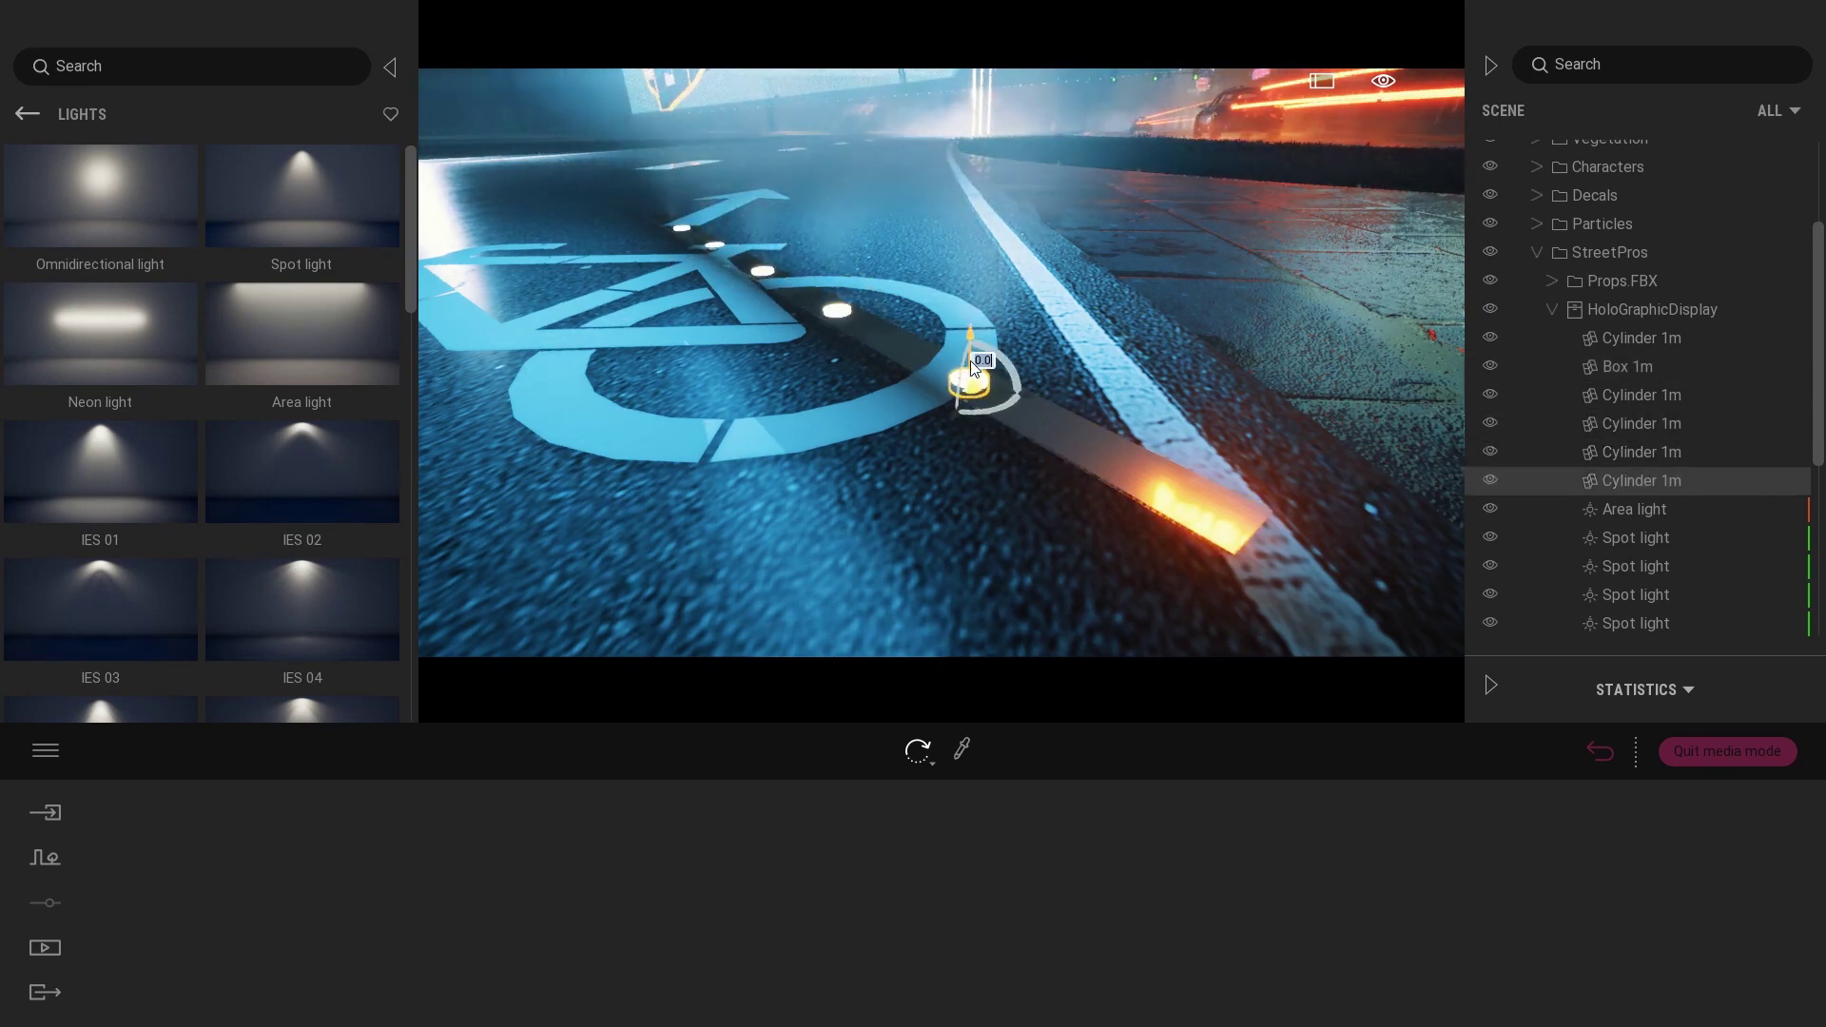
right_drag(1104, 533, 1193, 493)
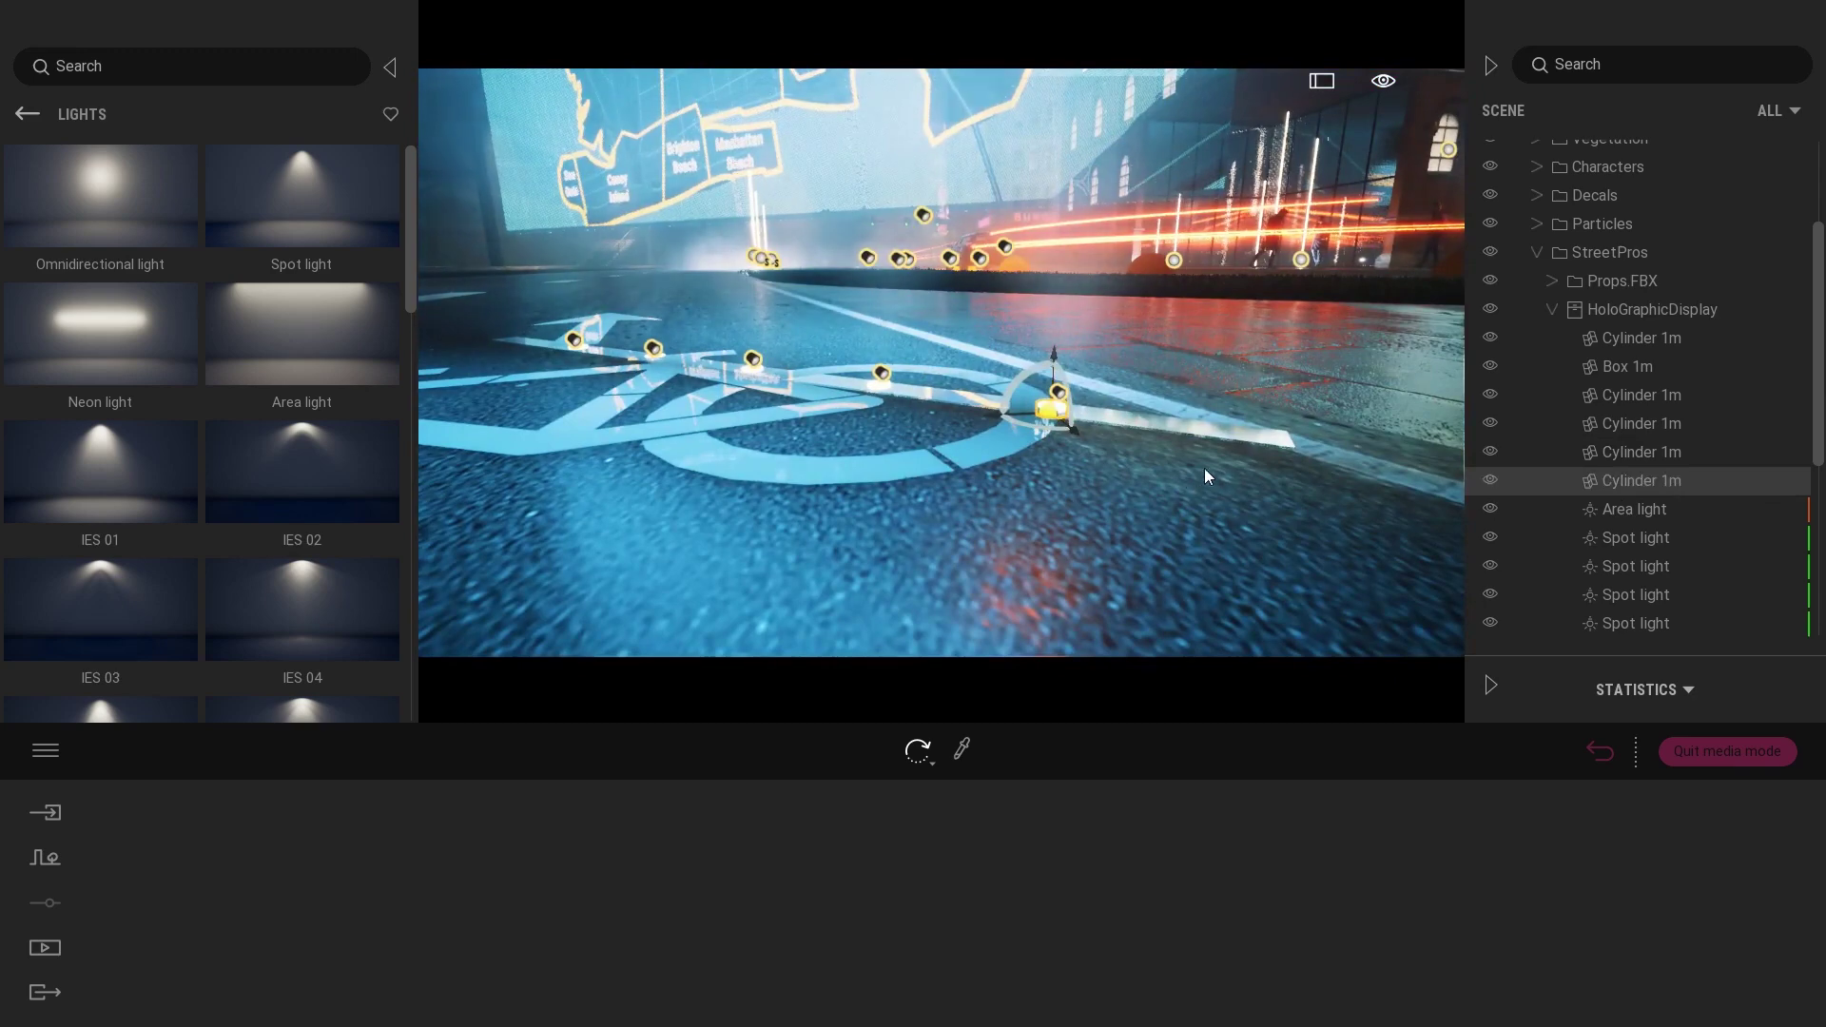
Step: Duplicate the end spot light of the finished display as one instance 1.51 m away, in front of the box
click(1059, 392)
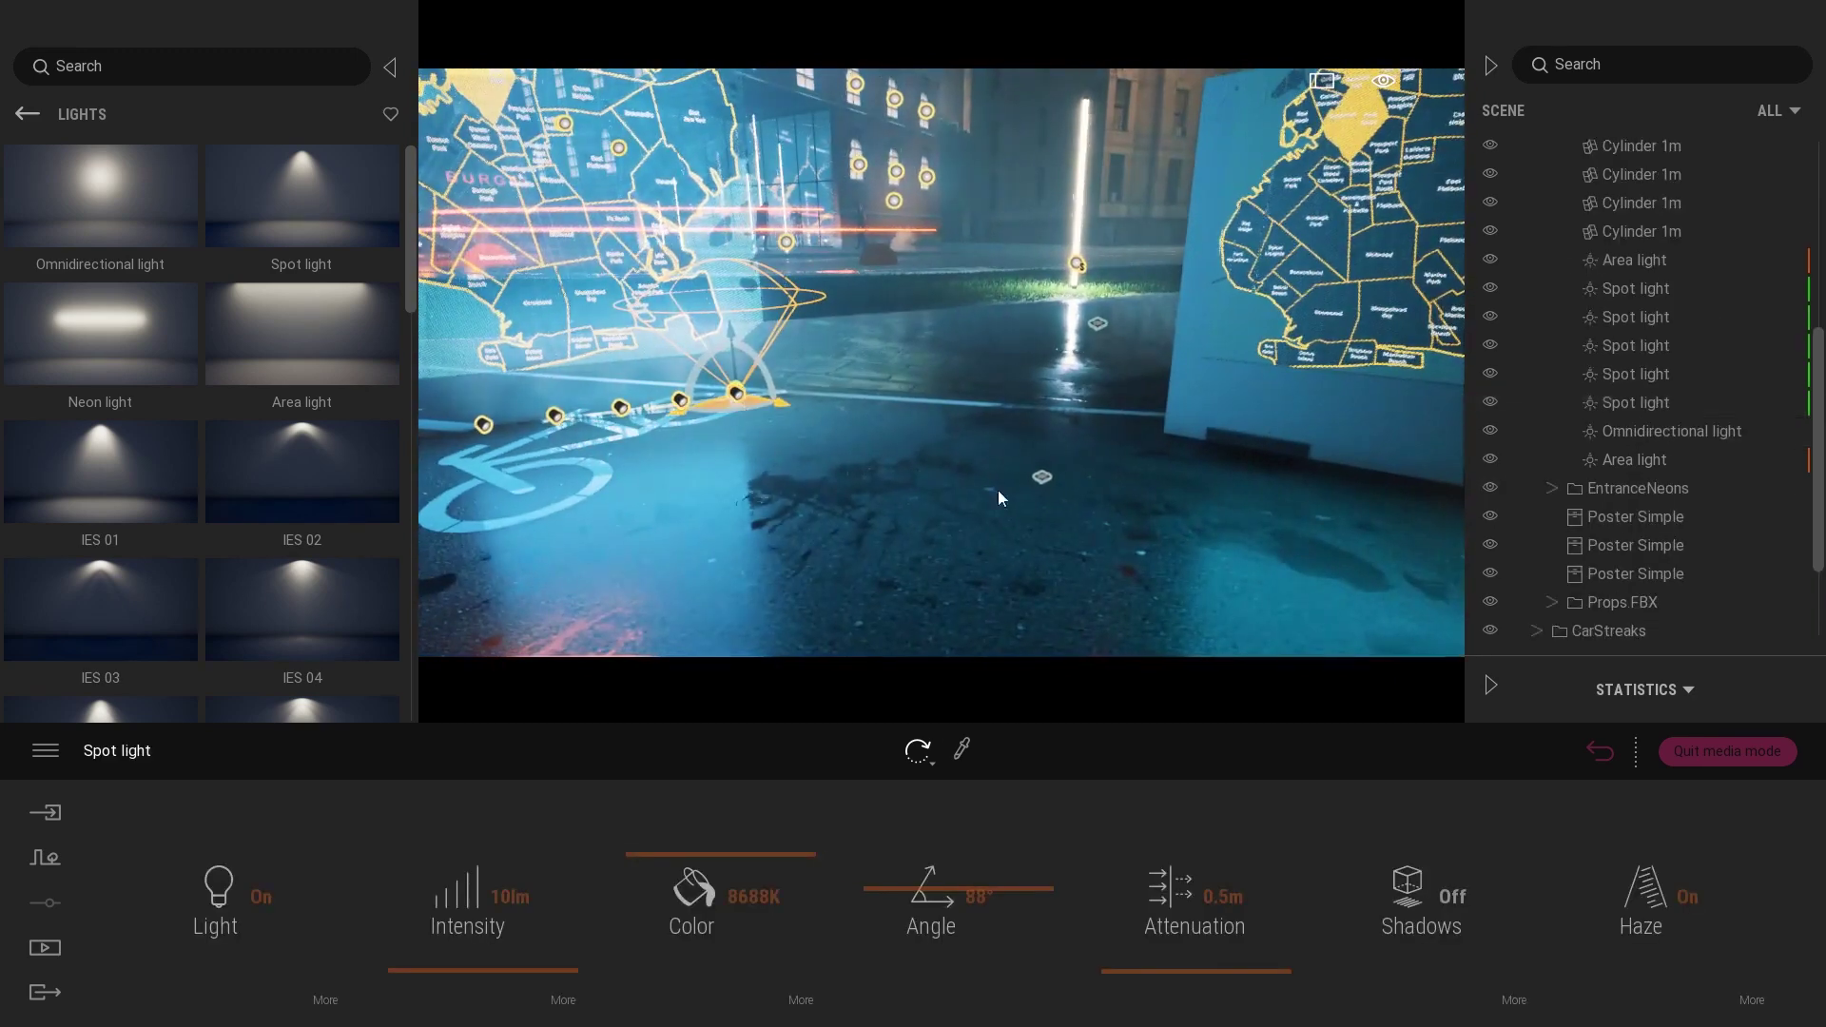
alt+drag(997, 495, 1212, 554)
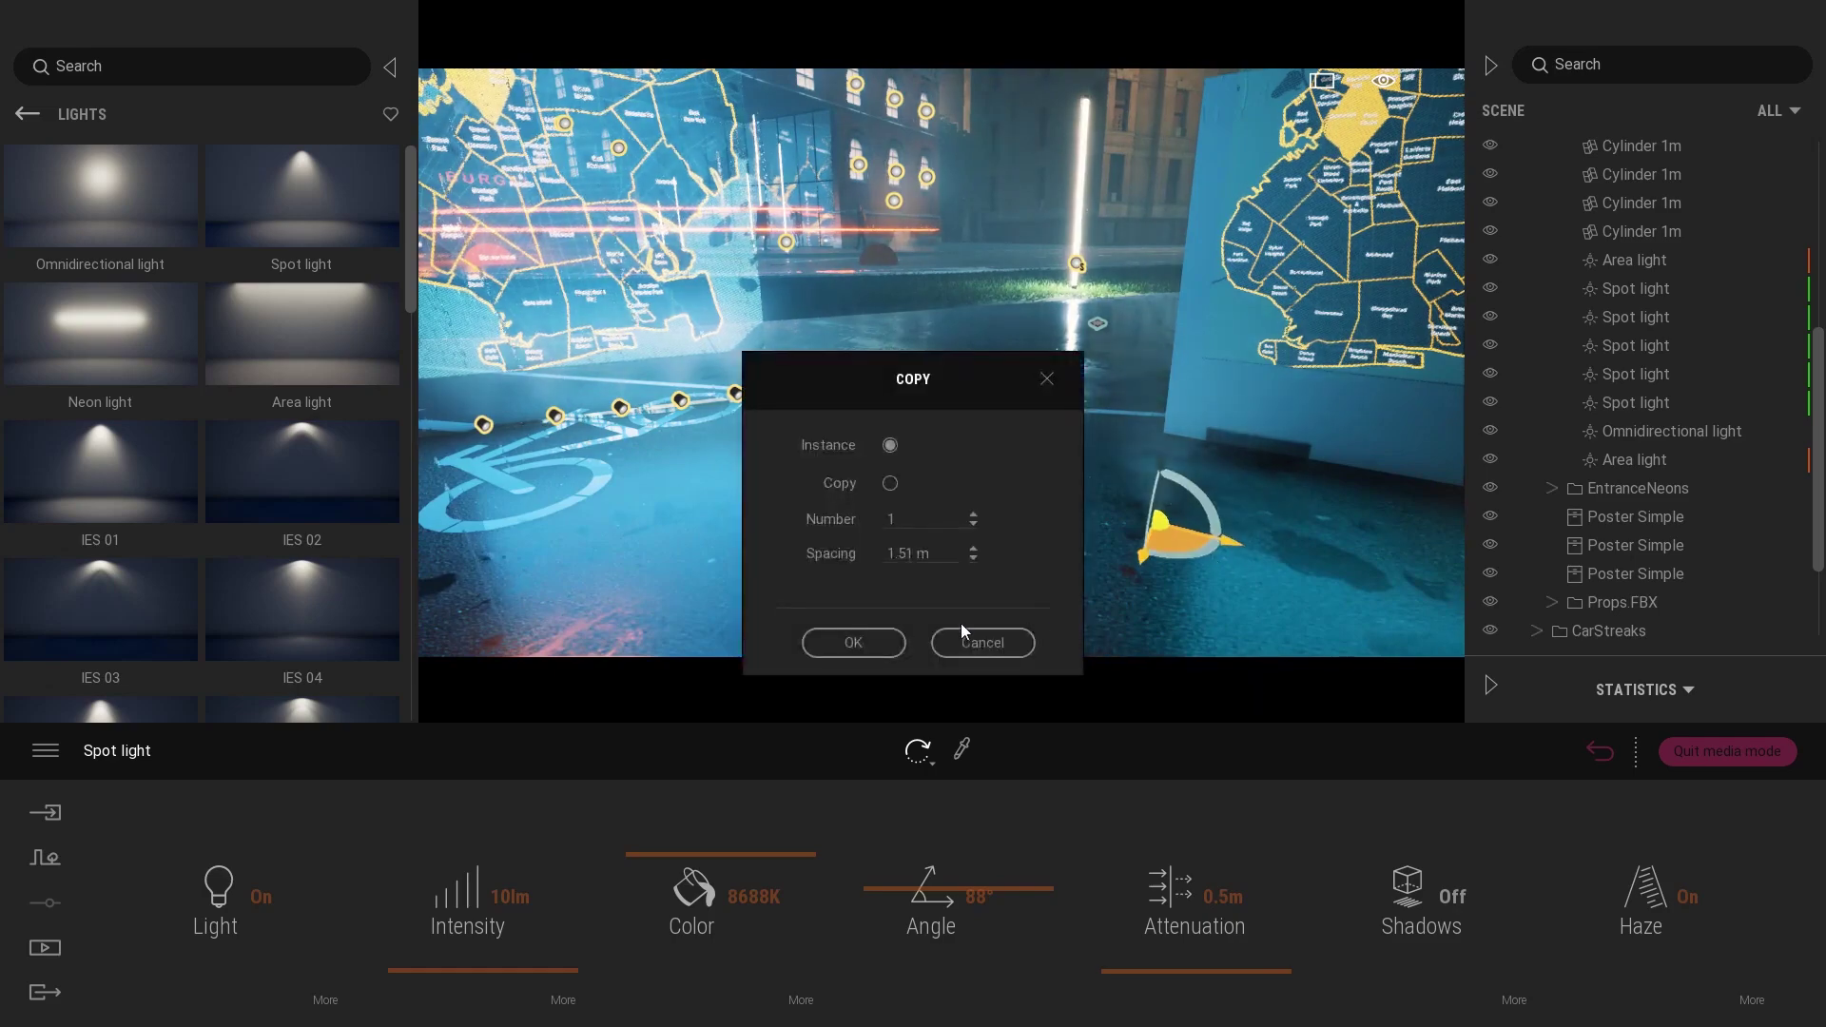
click(853, 643)
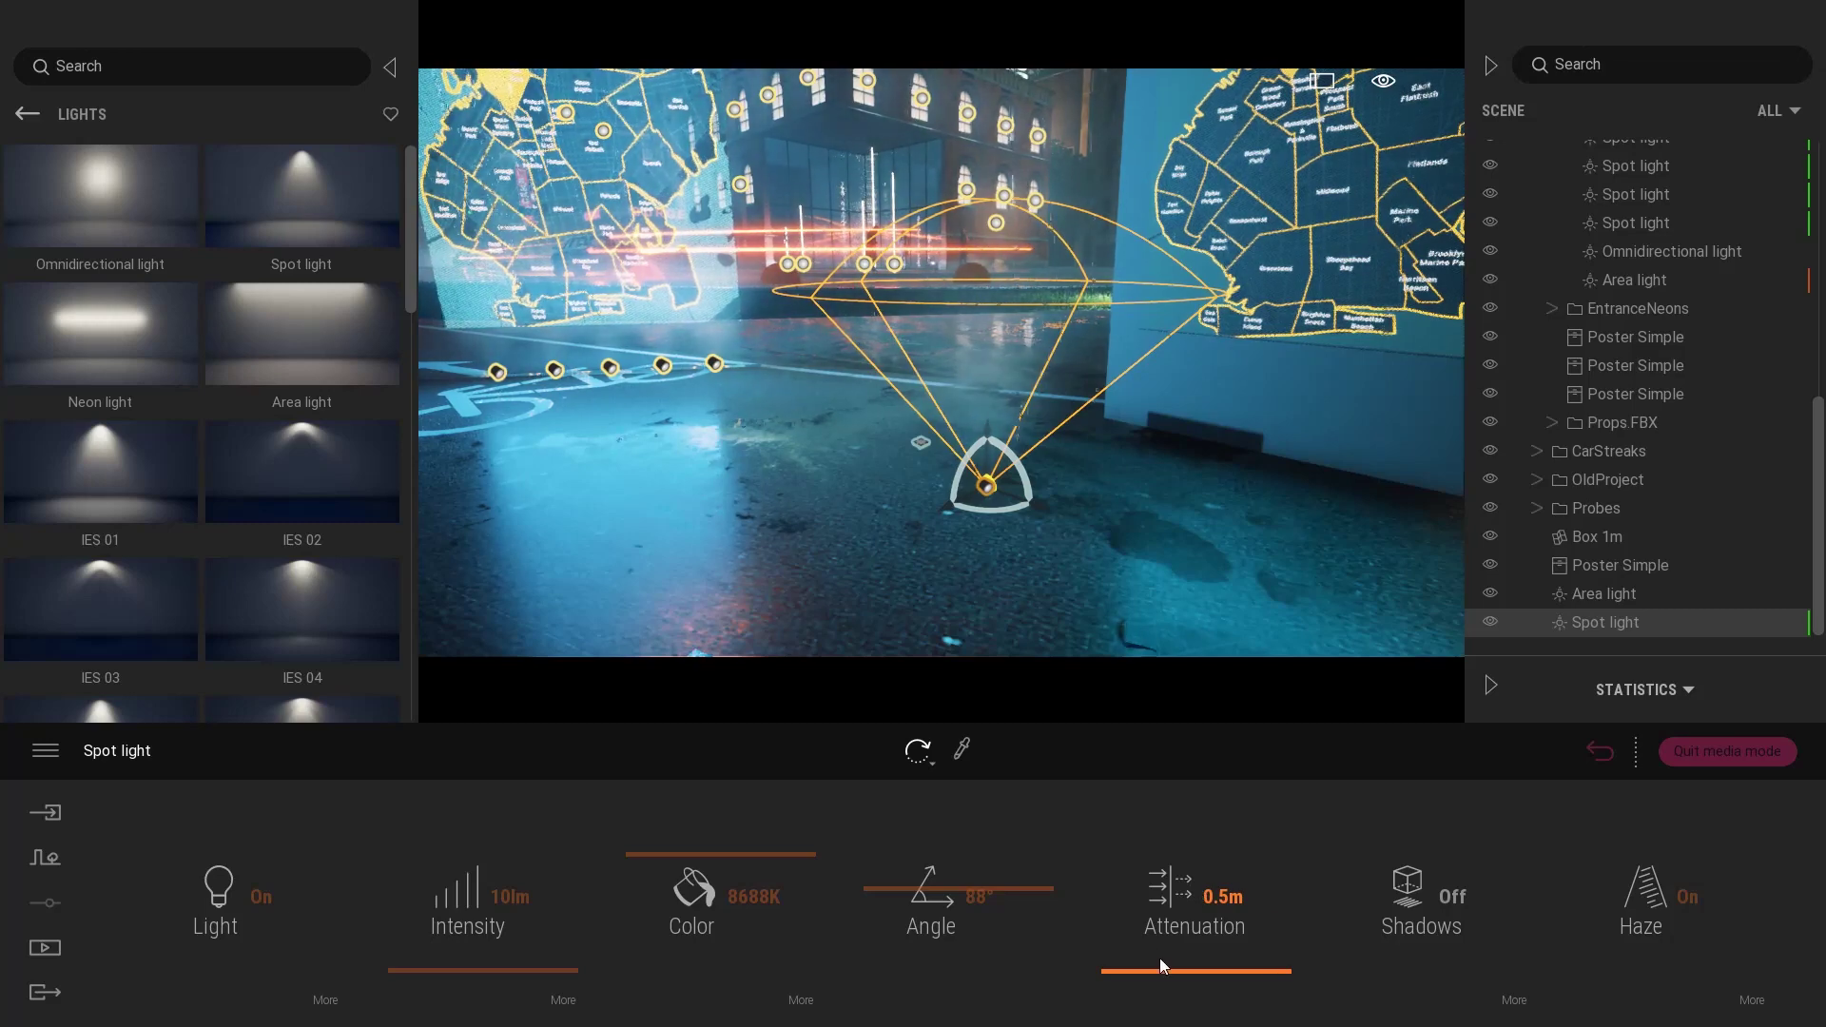
Step: Try a larger attenuation on the copied spot light, set it to 0.5 m again, and deselect the light
drag(1160, 957, 1162, 950)
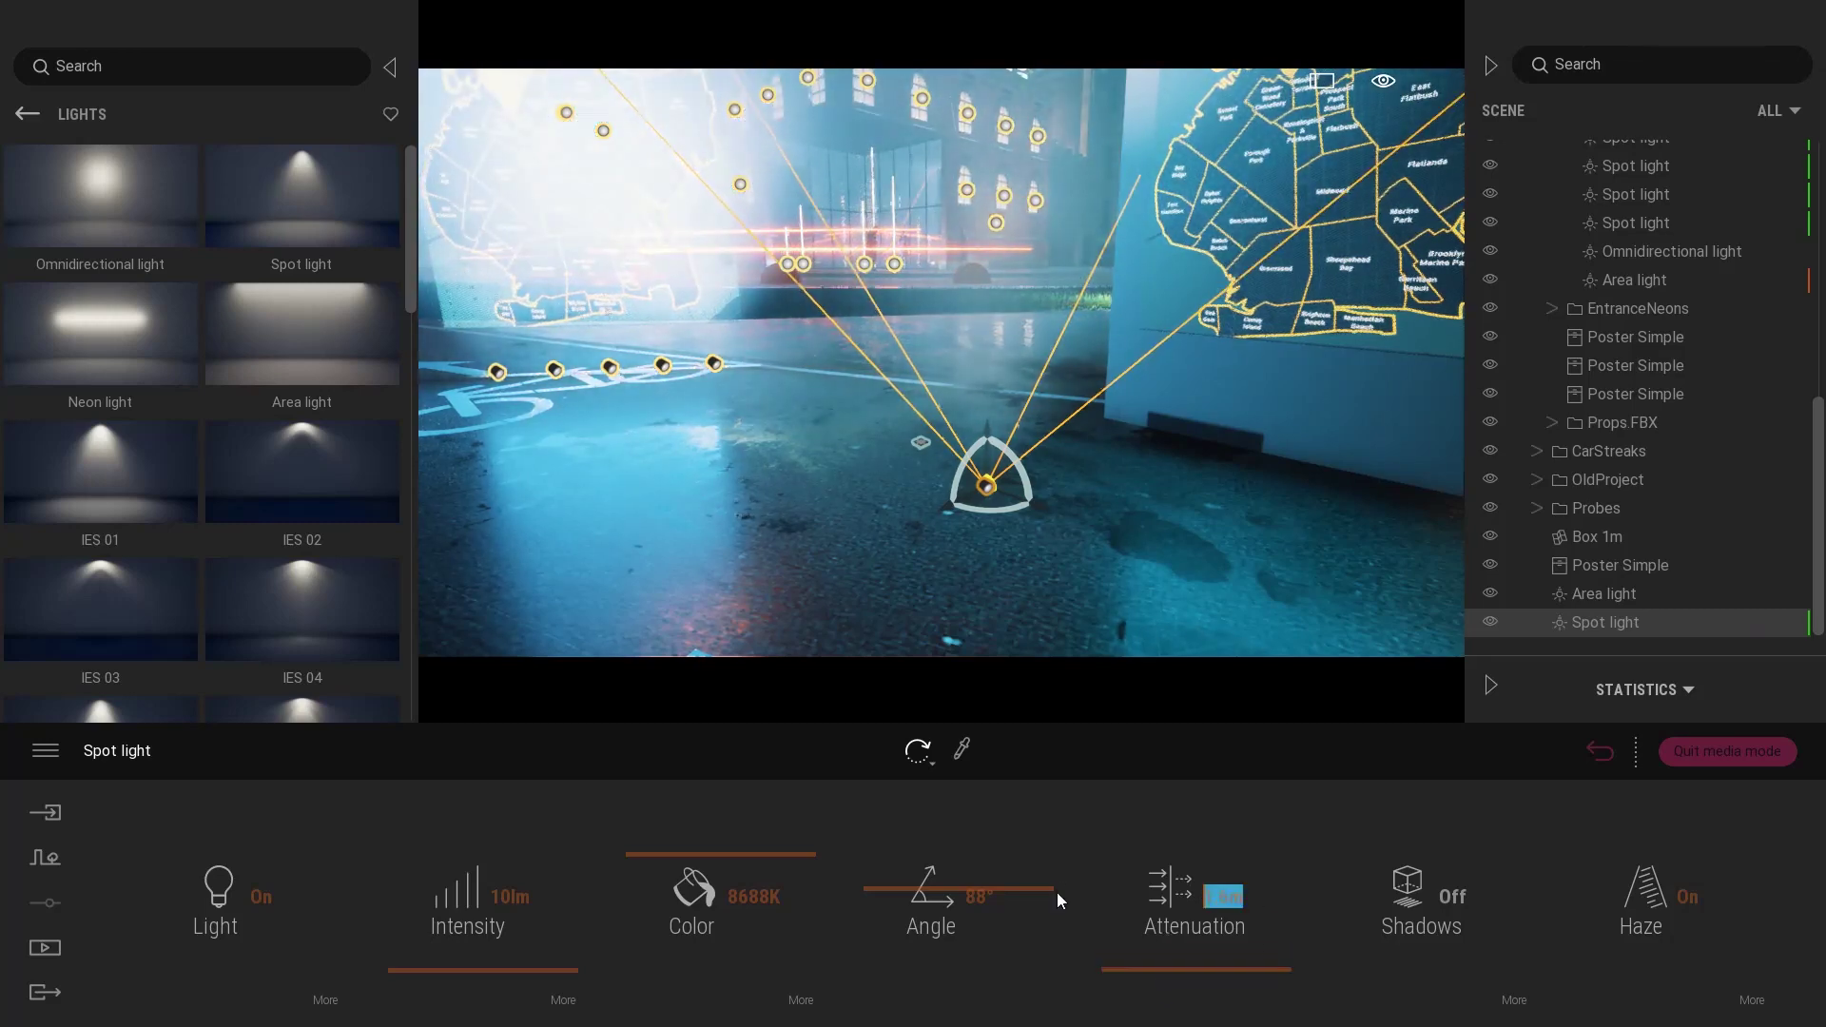
text(0.5)
key(Return)
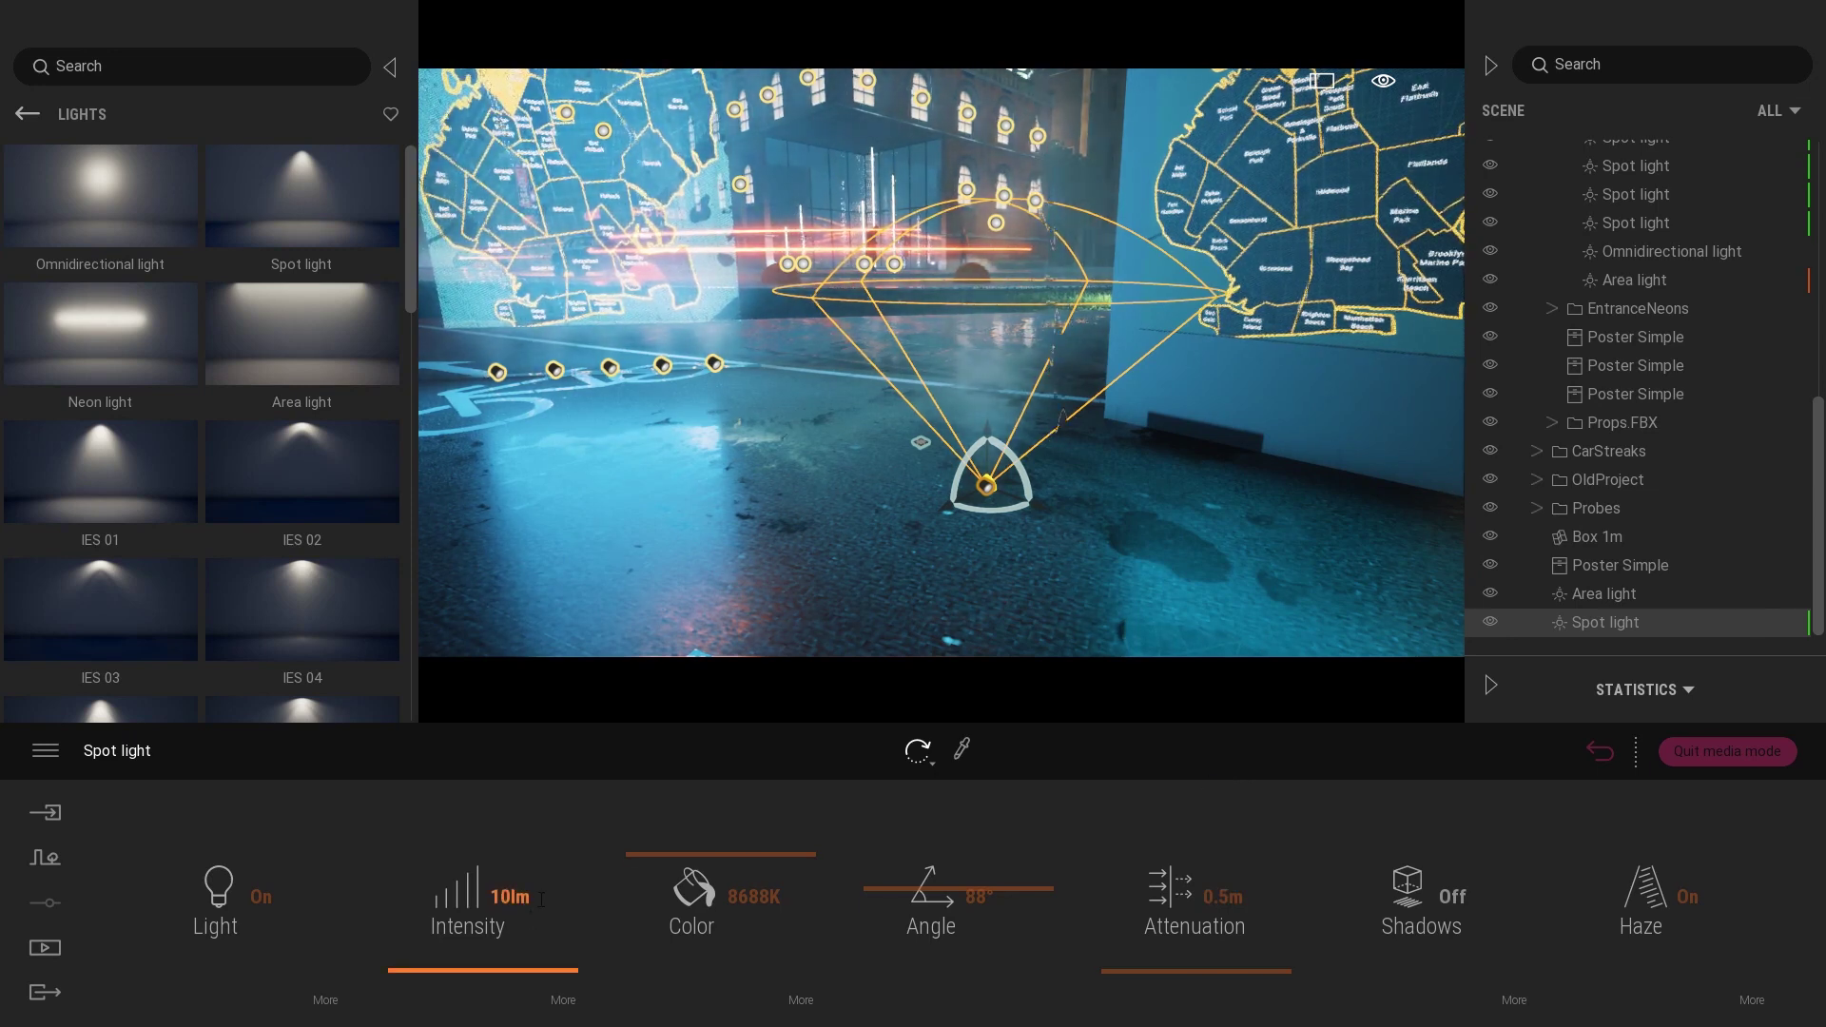
click(1149, 493)
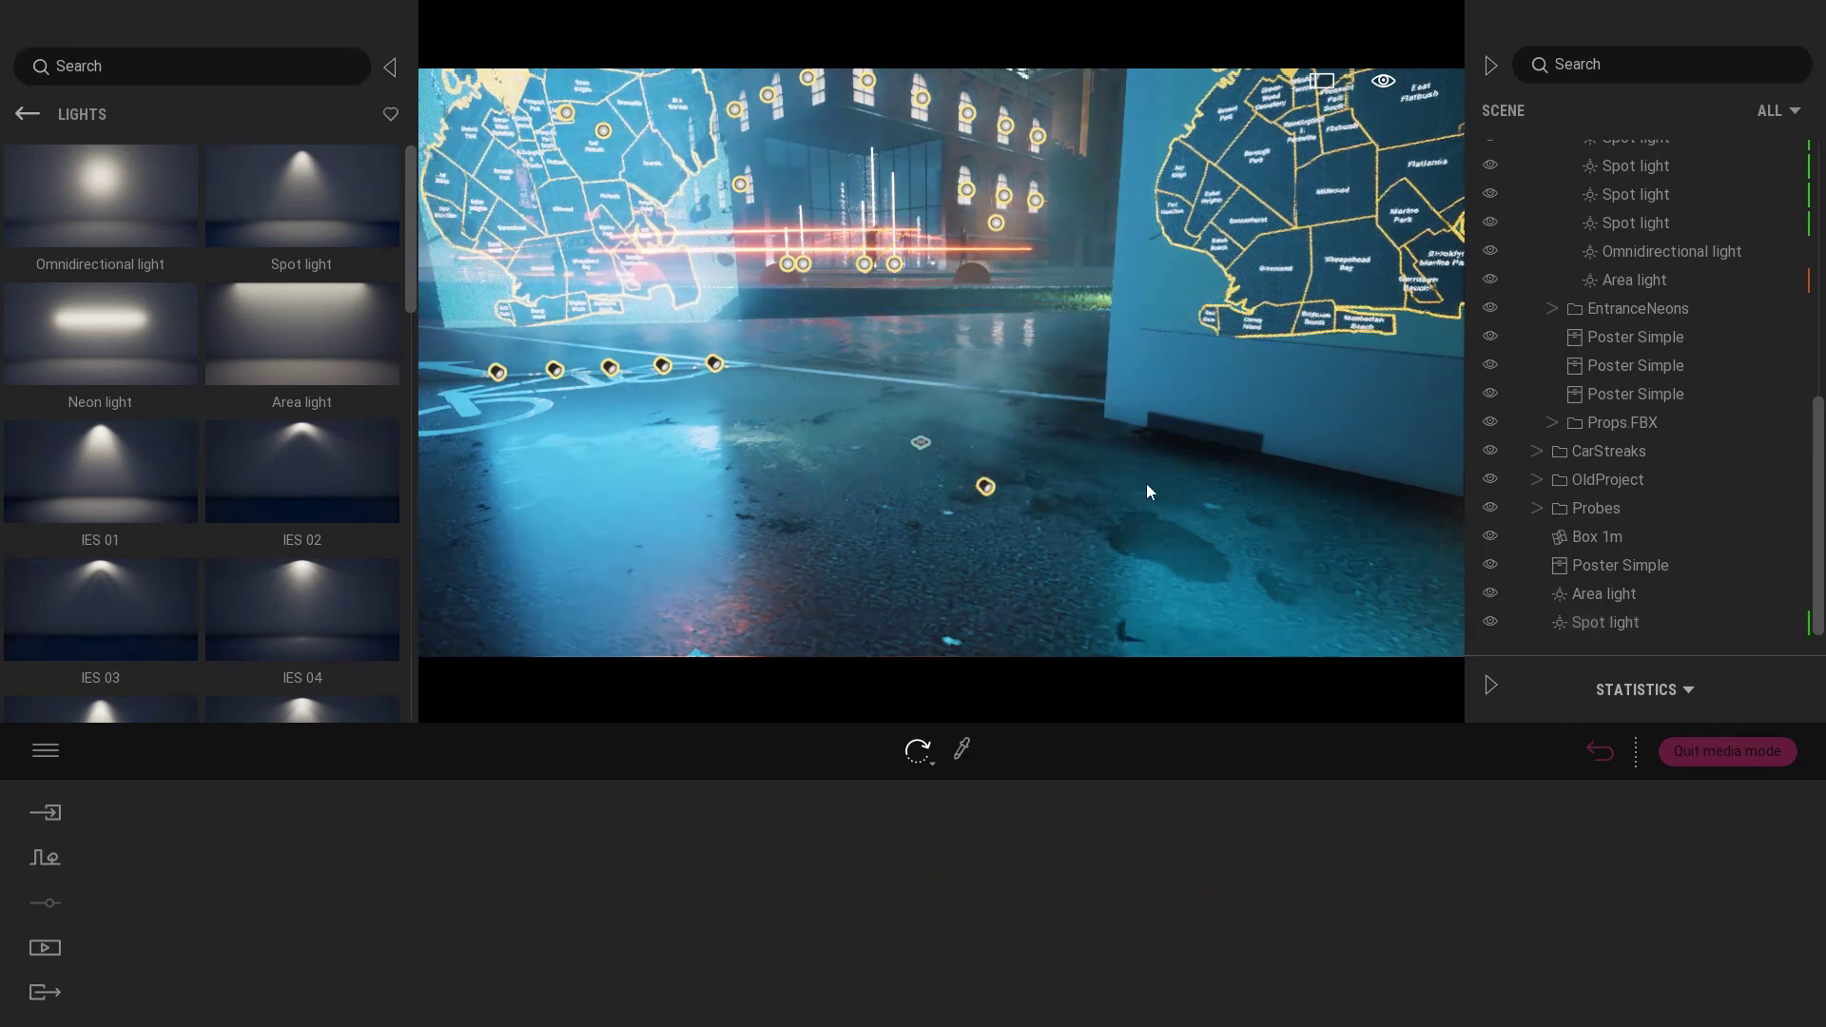
Step: Select the copied spot light and move it across the ground toward the foot of the poster
right_drag(1149, 492, 1207, 551)
key(a)
key(d)
key(w)
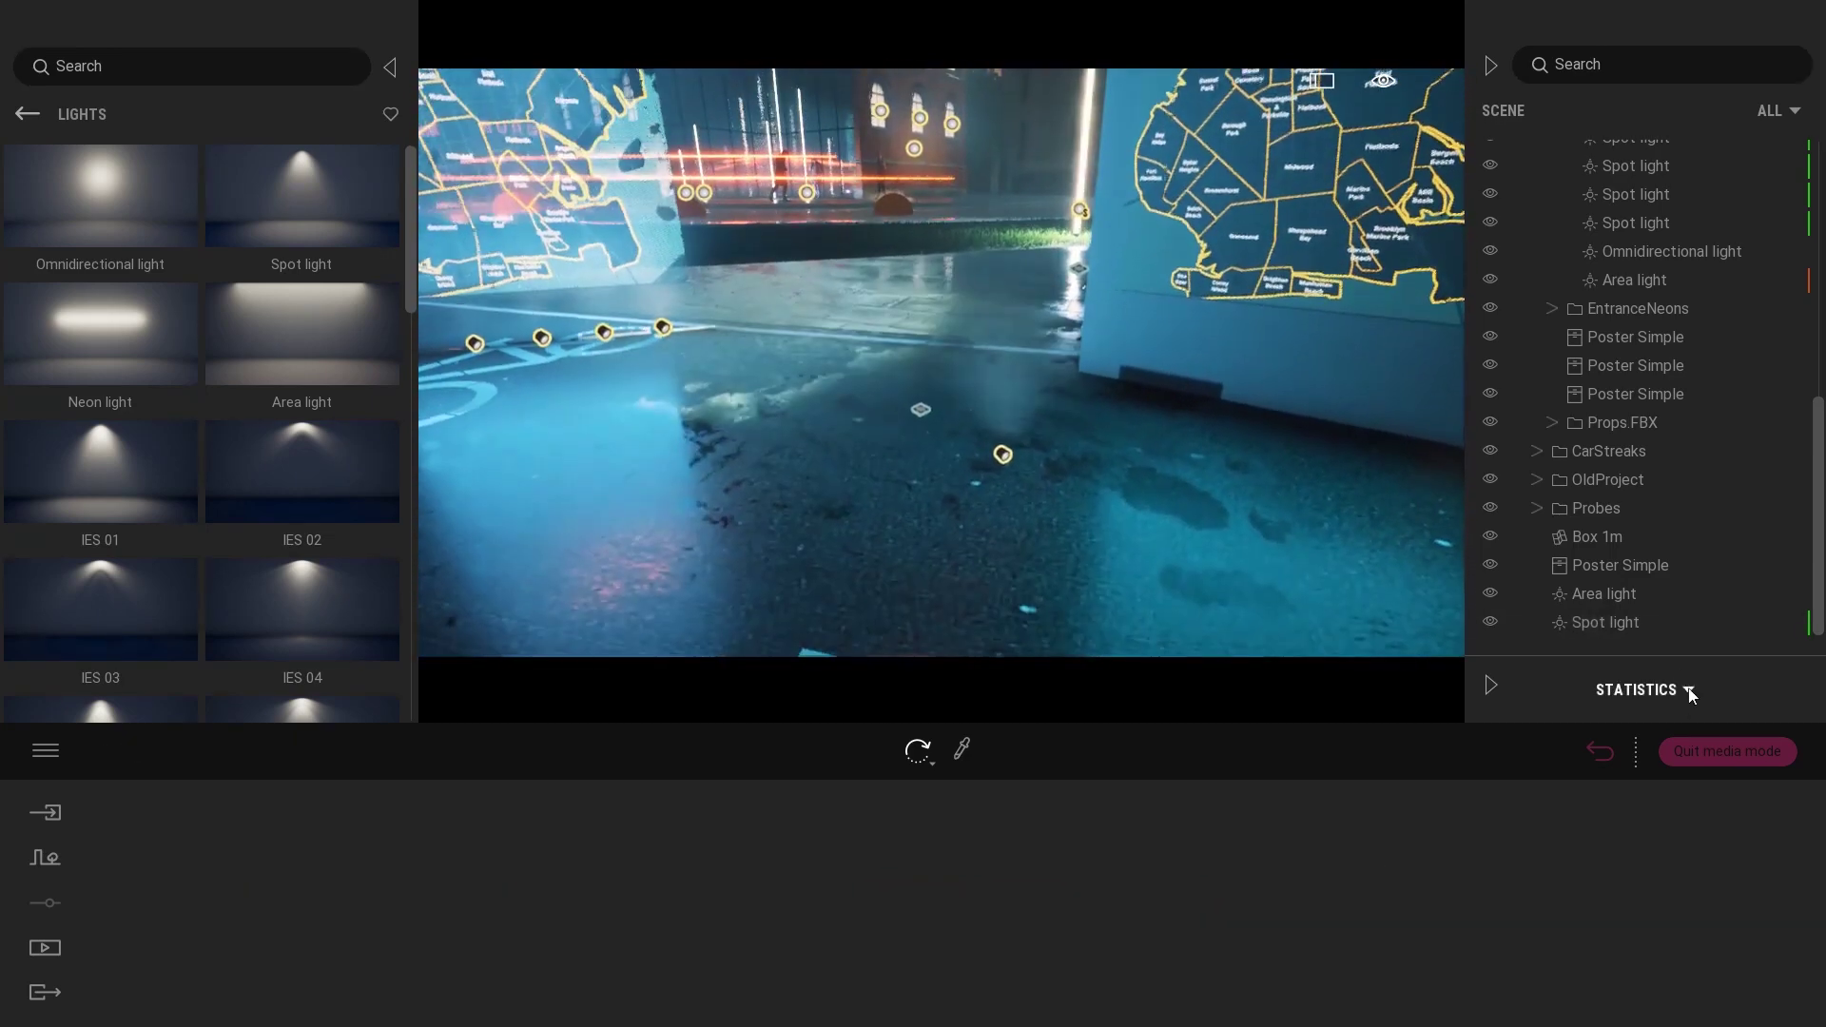
click(1607, 623)
drag(898, 454, 972, 403)
Step: Delete the 1 m box behind the transparent poster
right_drag(1117, 468, 1170, 447)
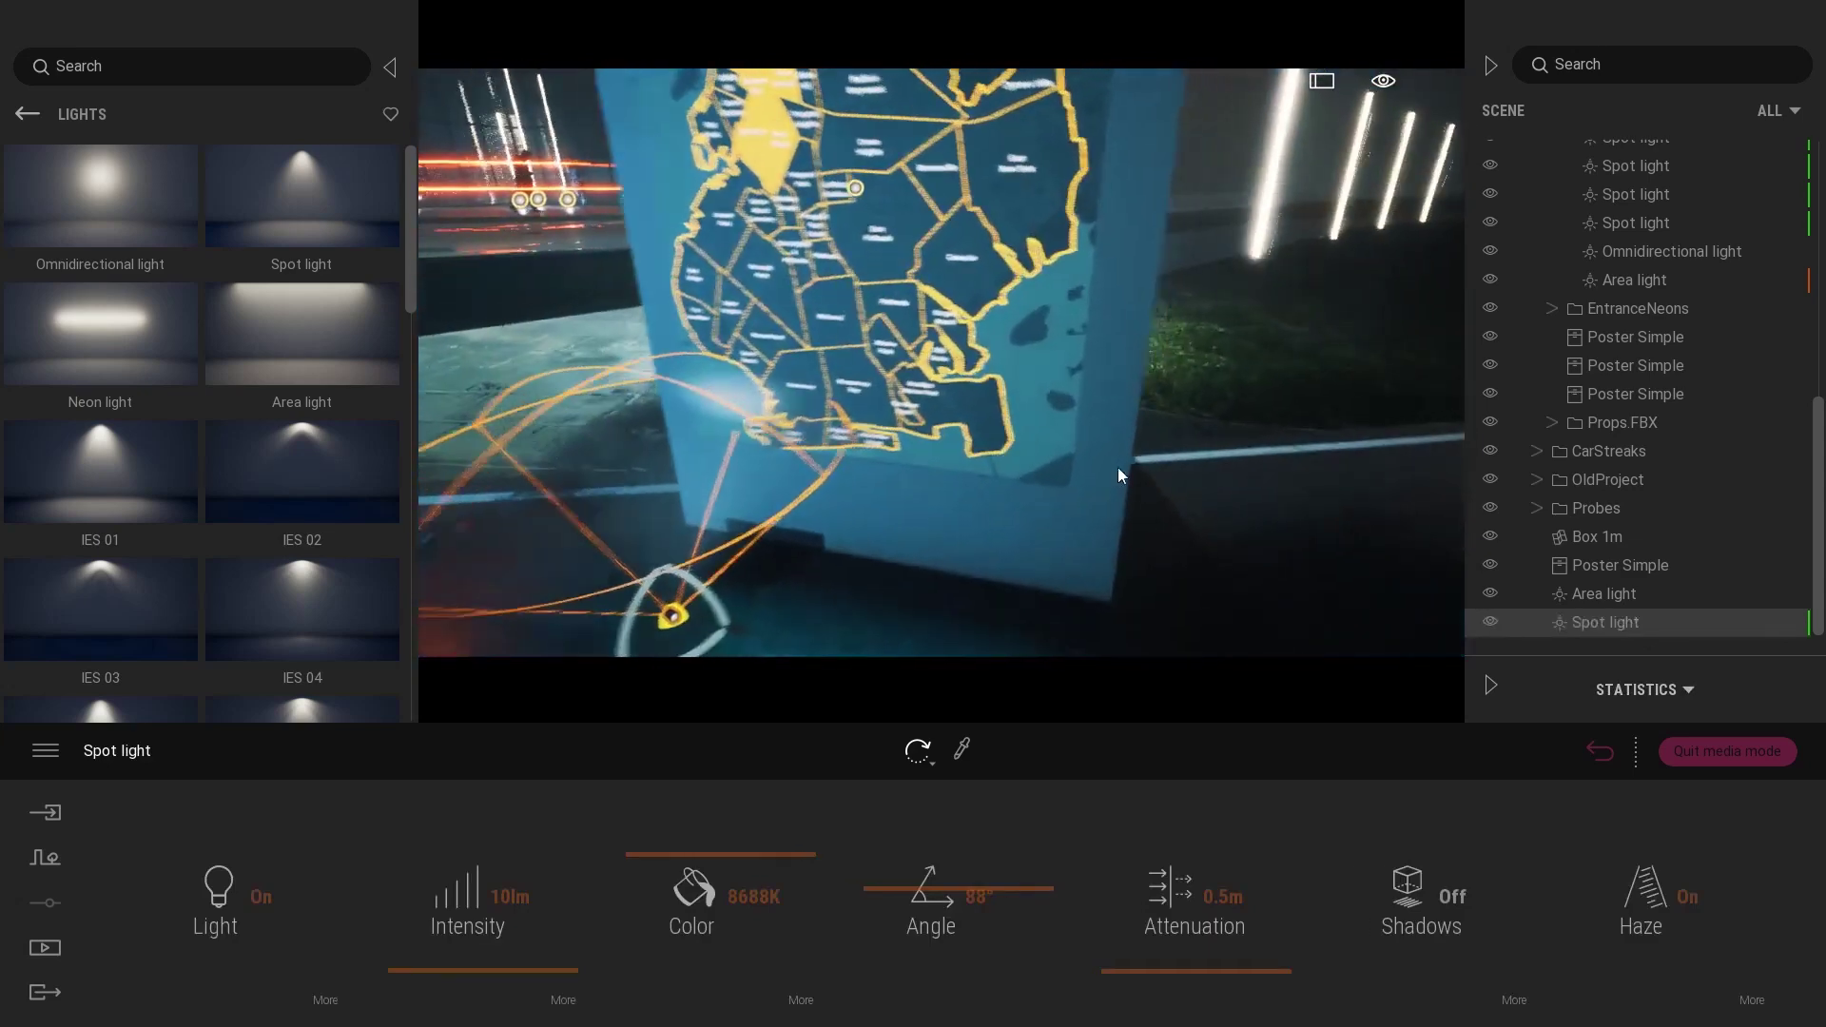
click(1077, 384)
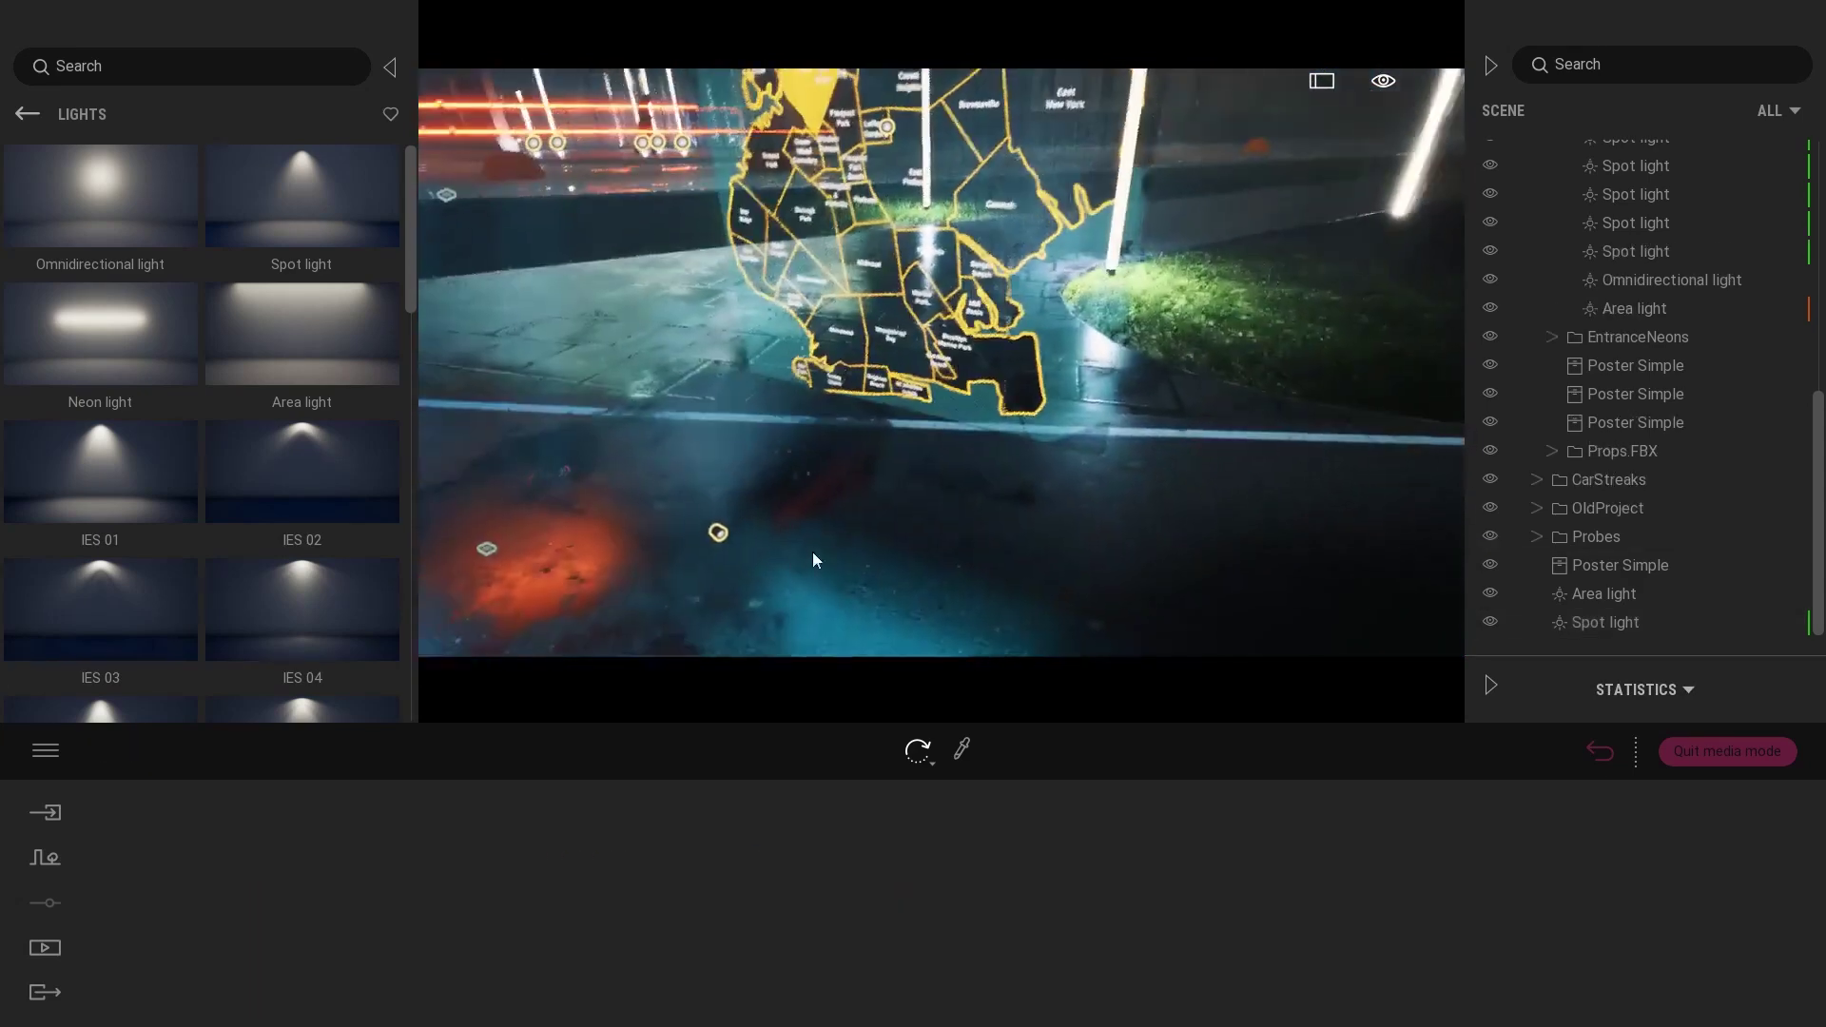
Step: Duplicate the spot light at the foot of the poster as 3 instances spaced 0.26 m apart in a row
click(718, 533)
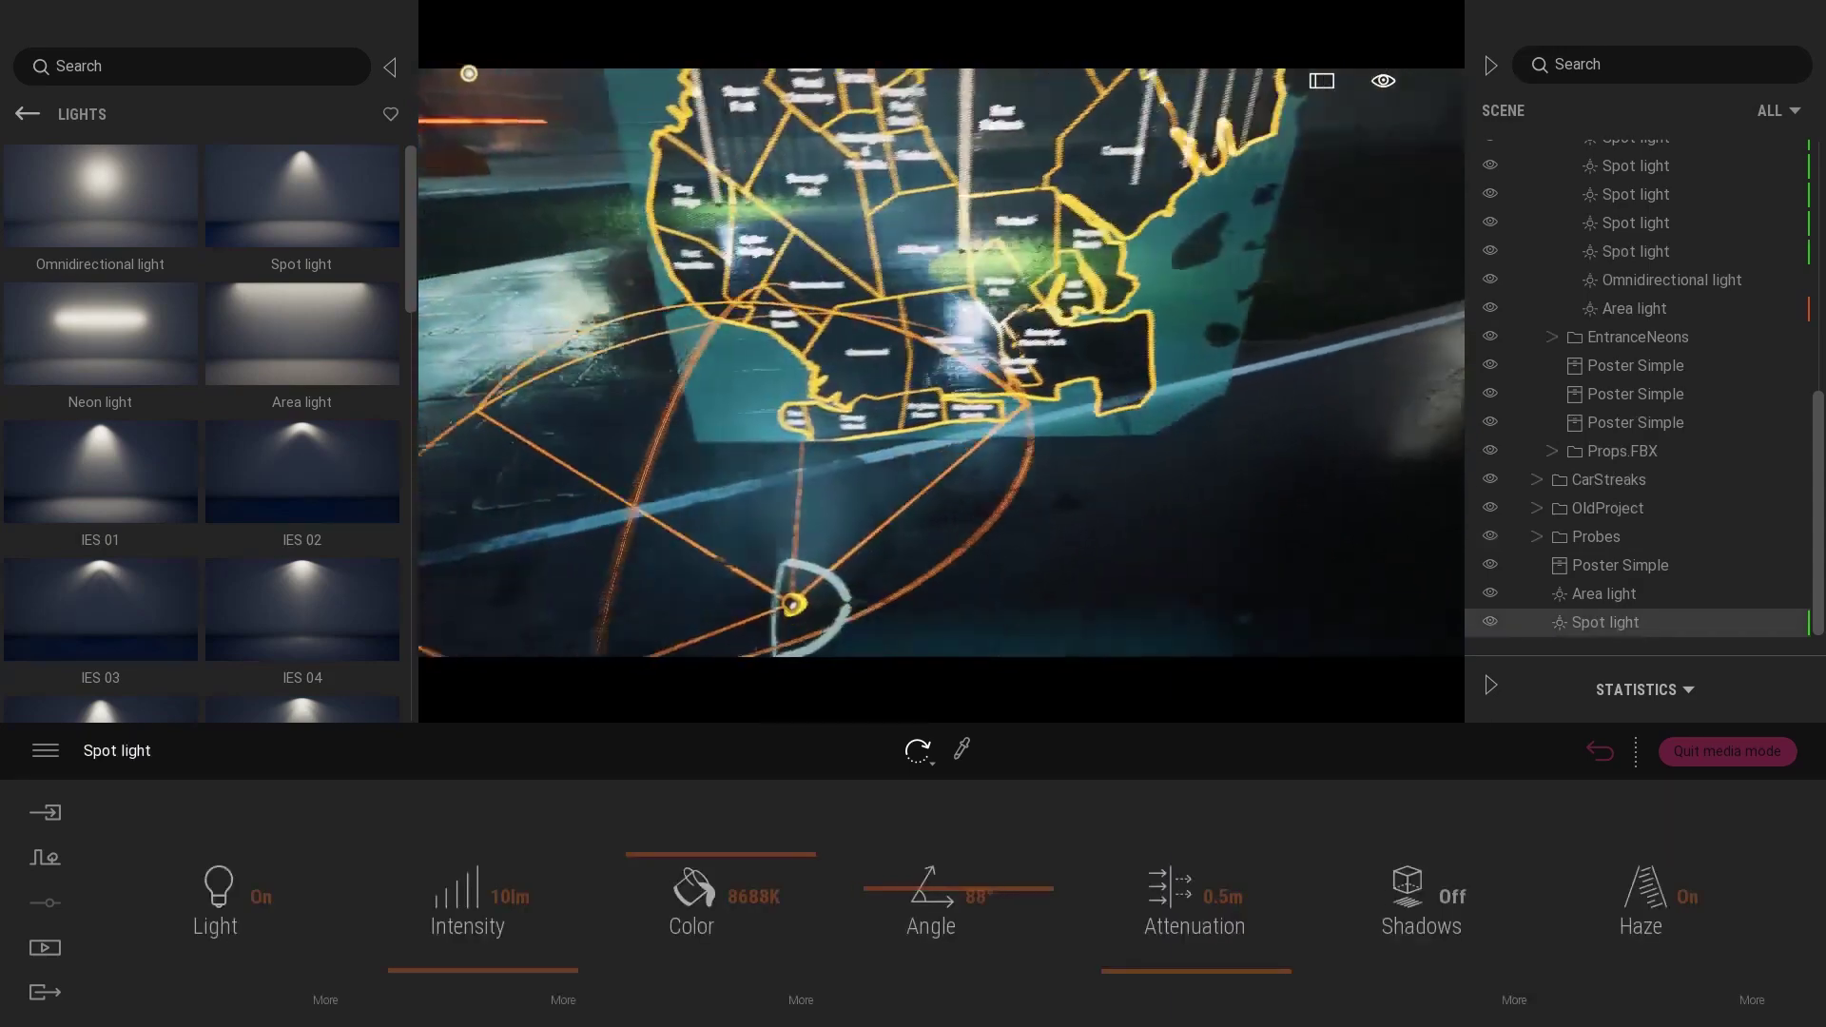
drag(875, 573, 1069, 591)
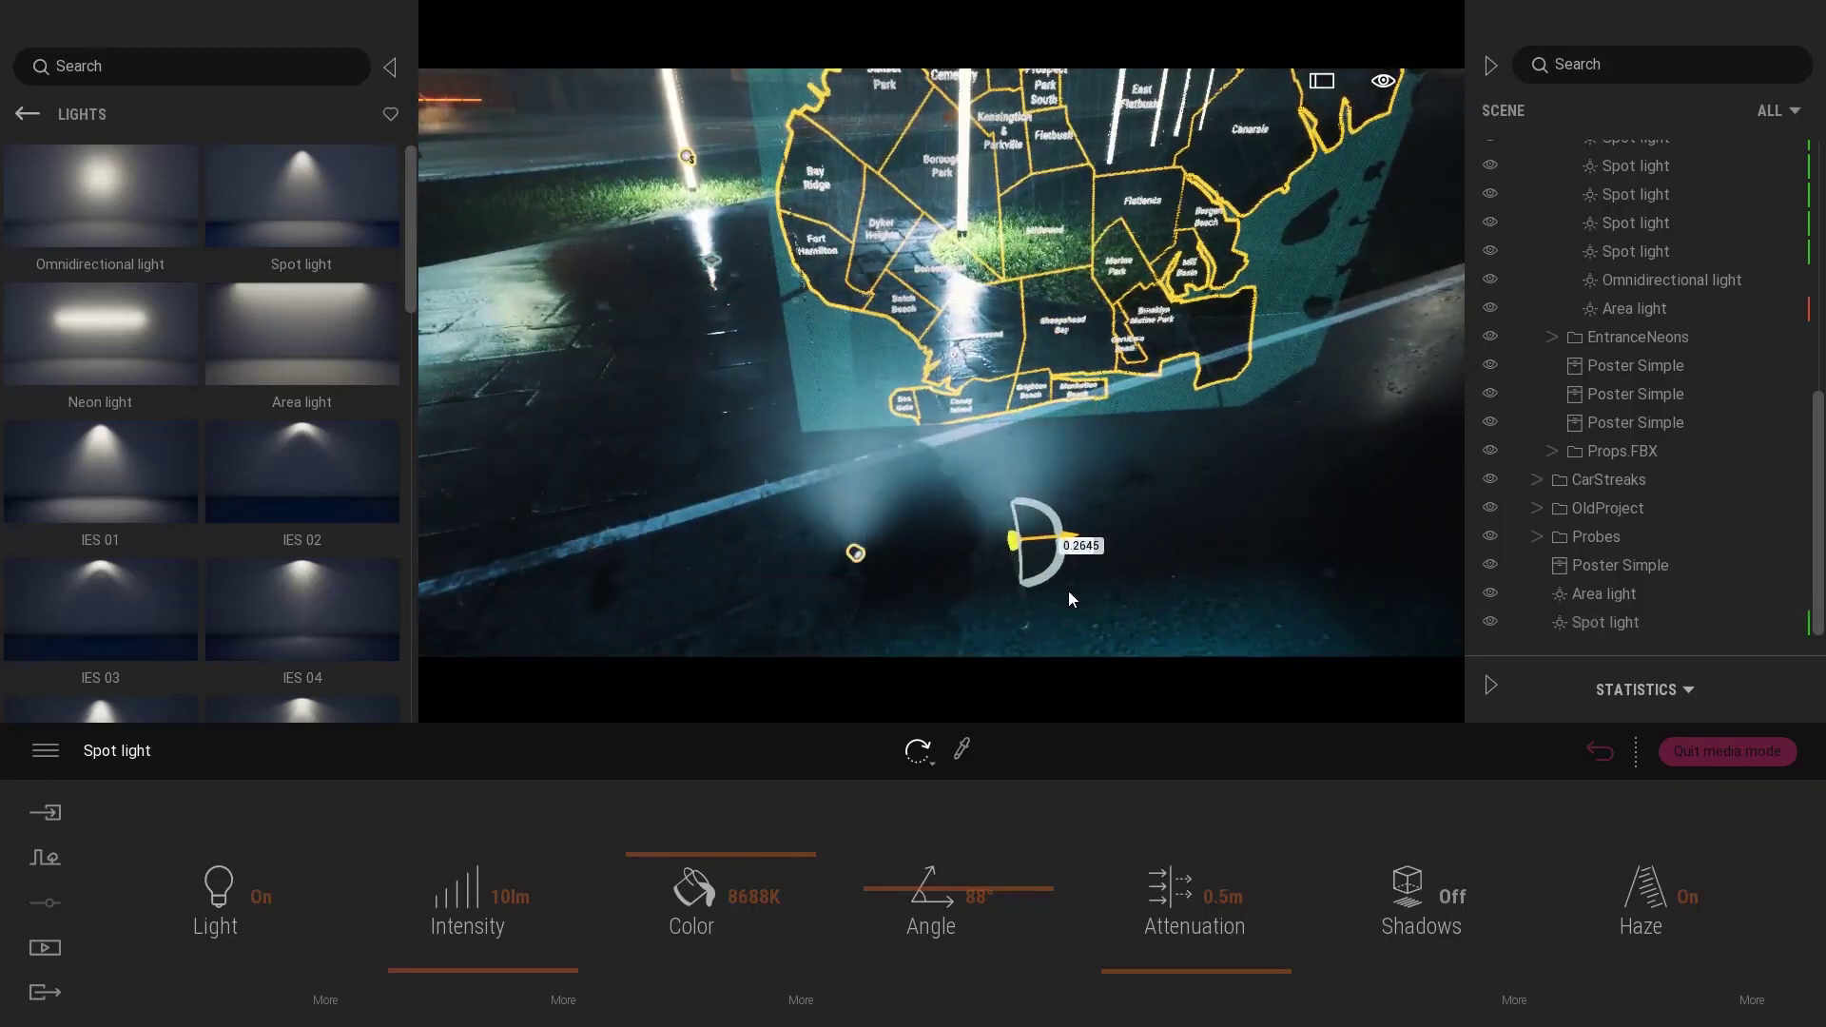
click(974, 513)
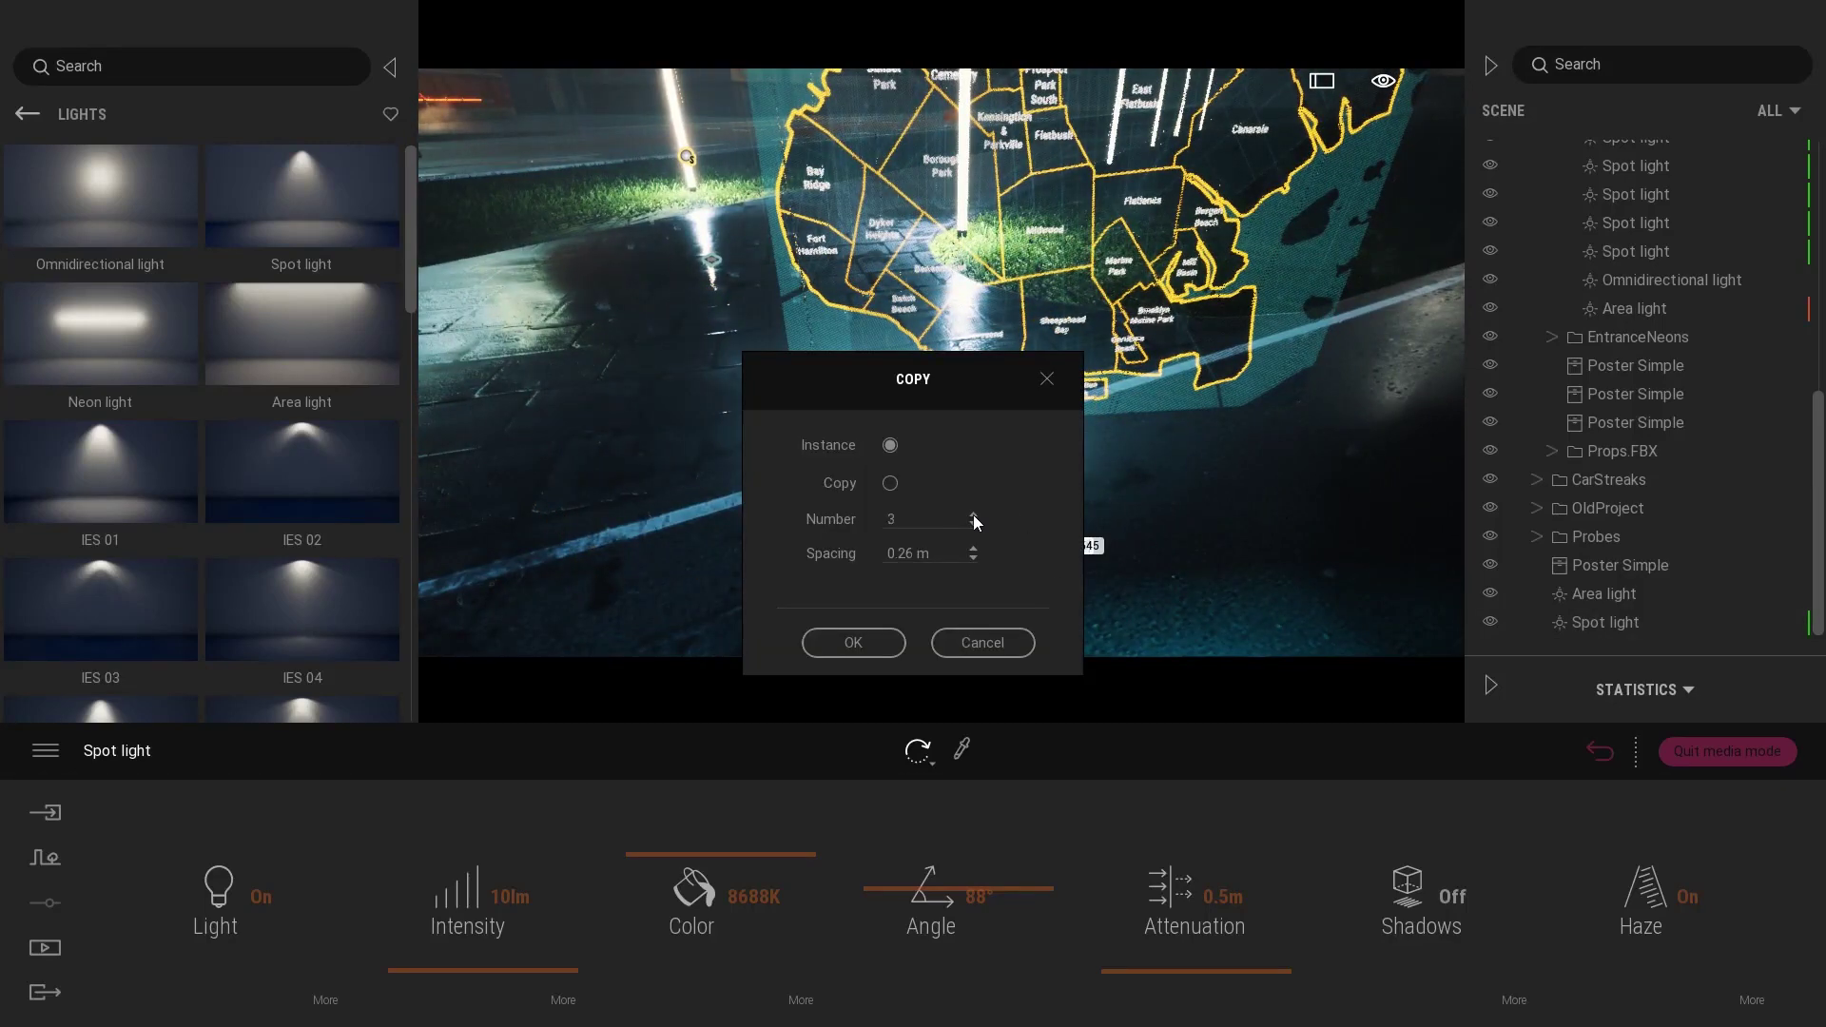
click(882, 642)
key(s)
right_drag(1086, 550, 1170, 554)
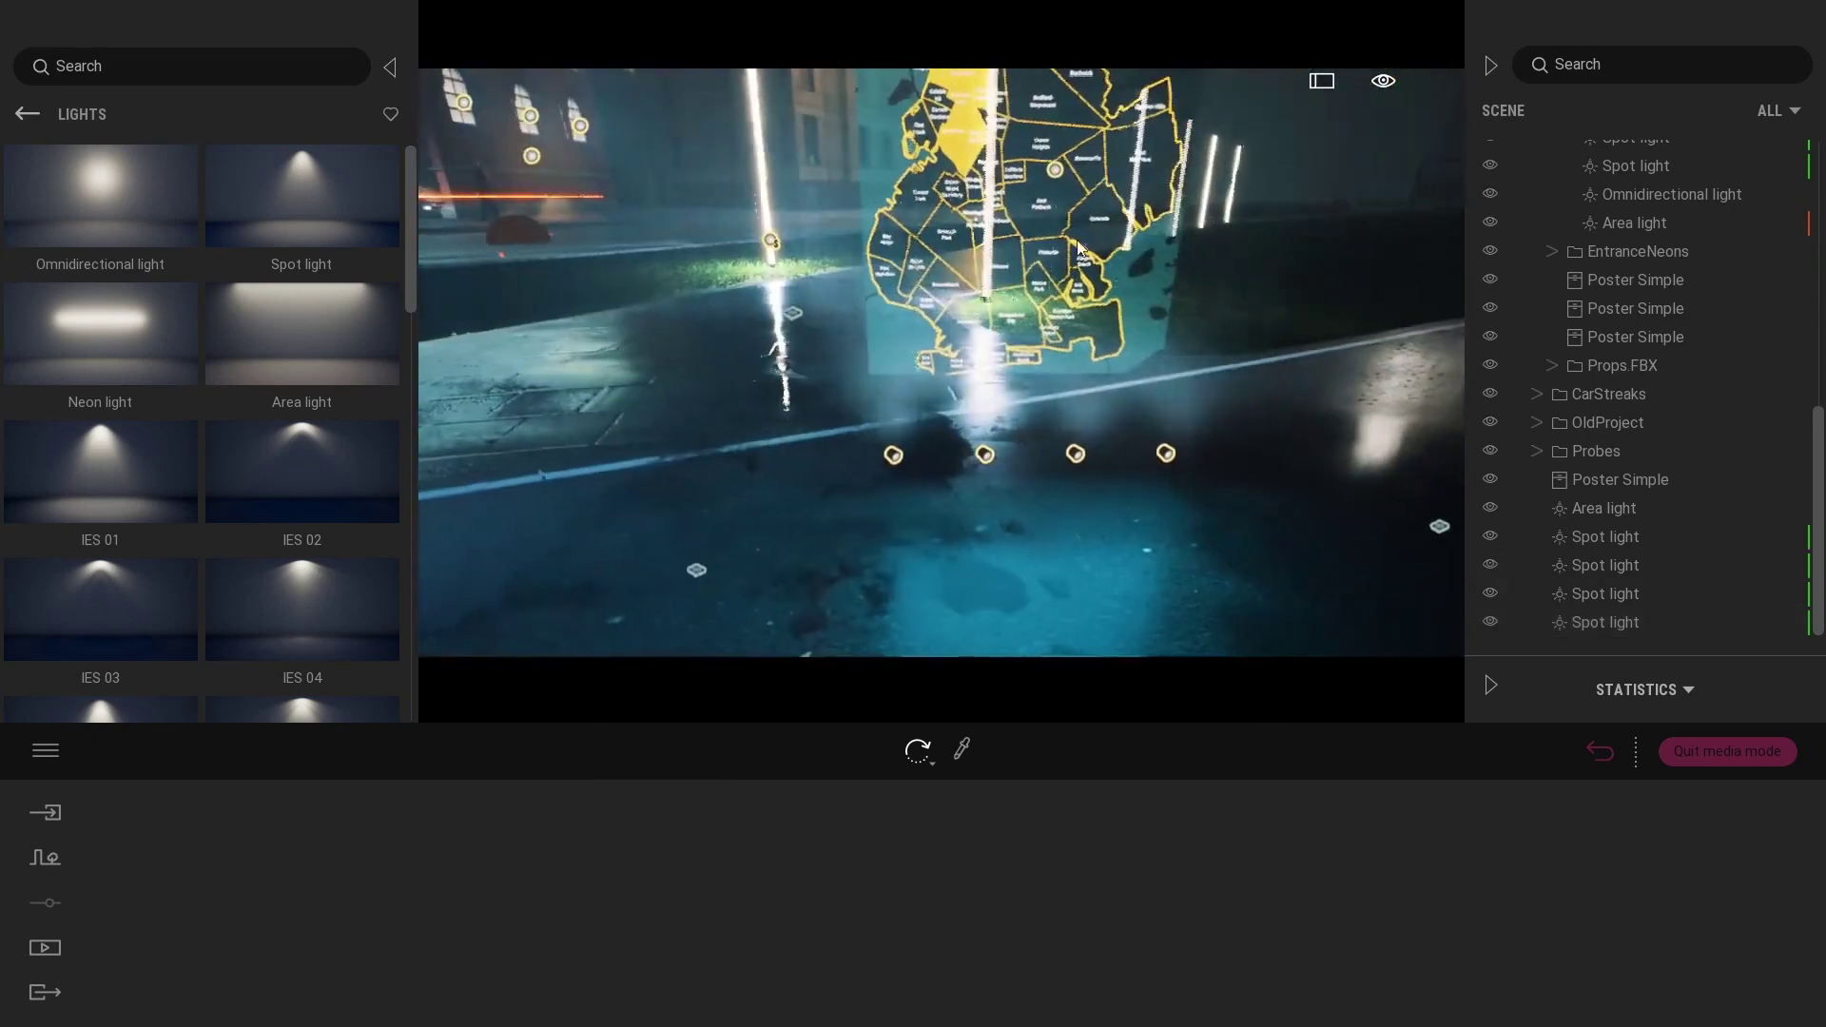
right_drag(1340, 478, 1344, 435)
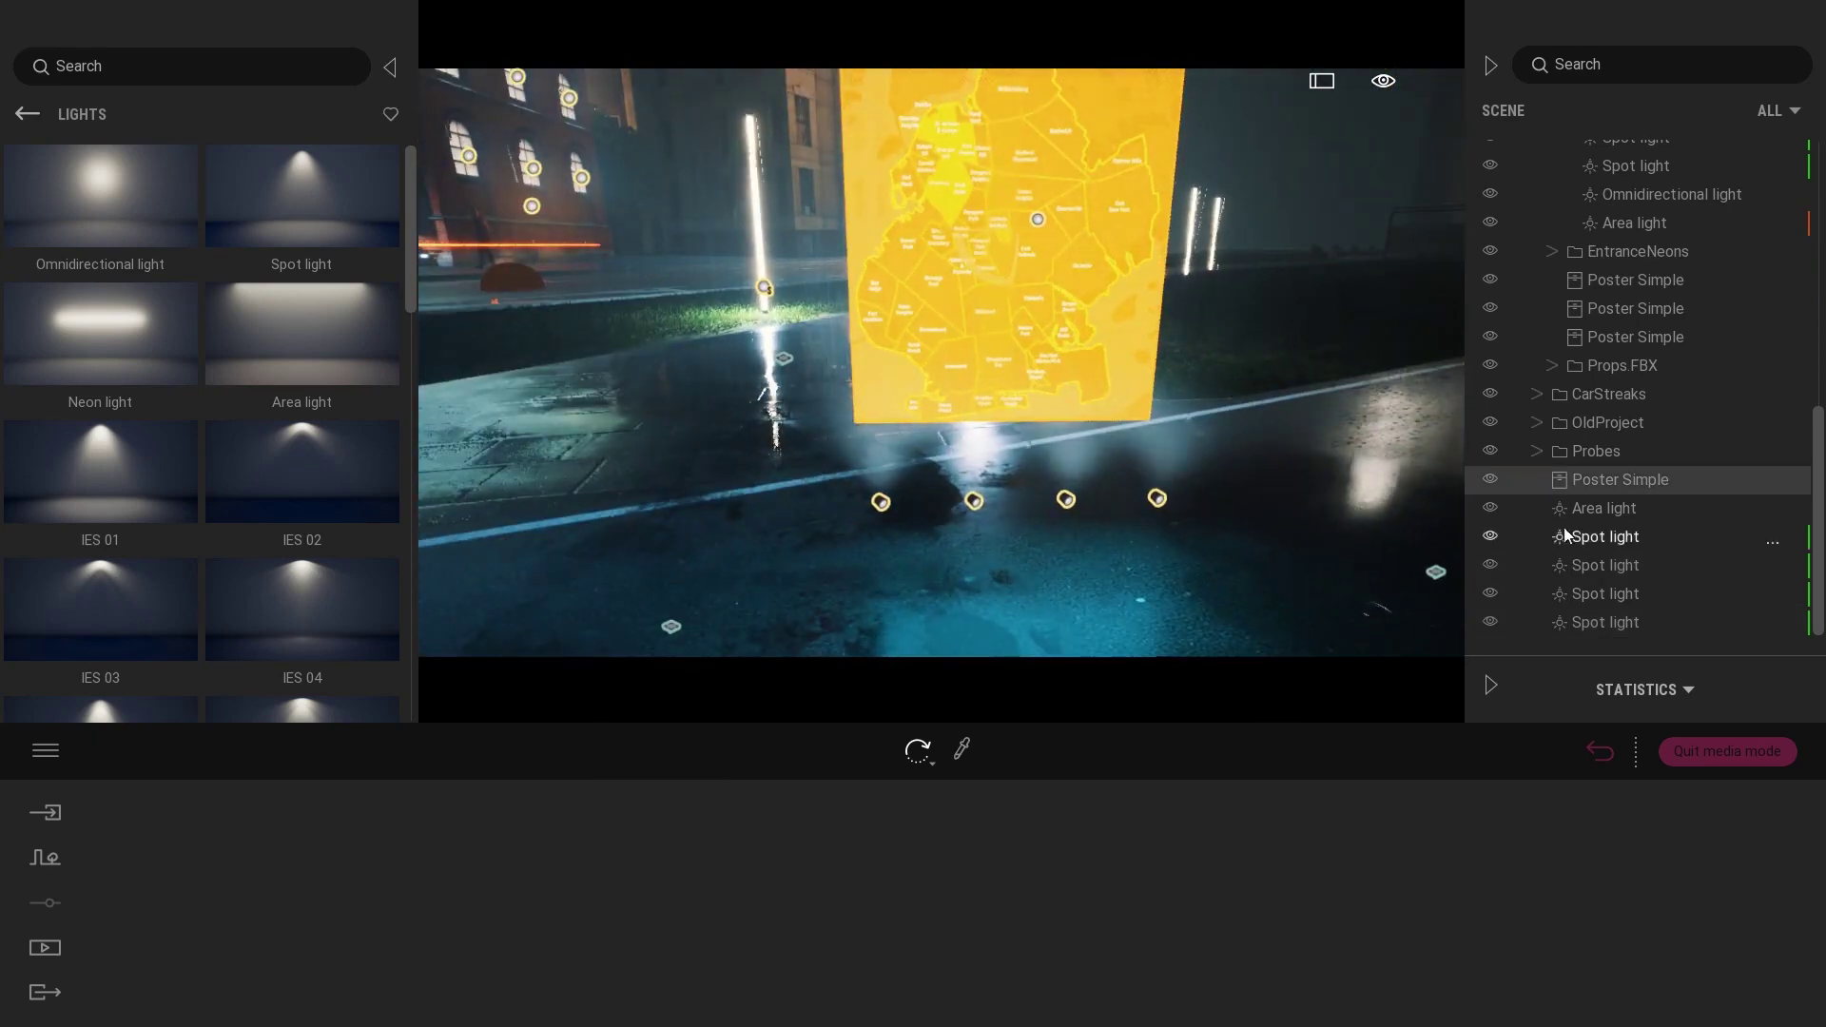
Step: Select the four spot lights in front of the poster together, shift them slightly to line up with its foot, and deselect them
click(1621, 534)
shift+click(1630, 621)
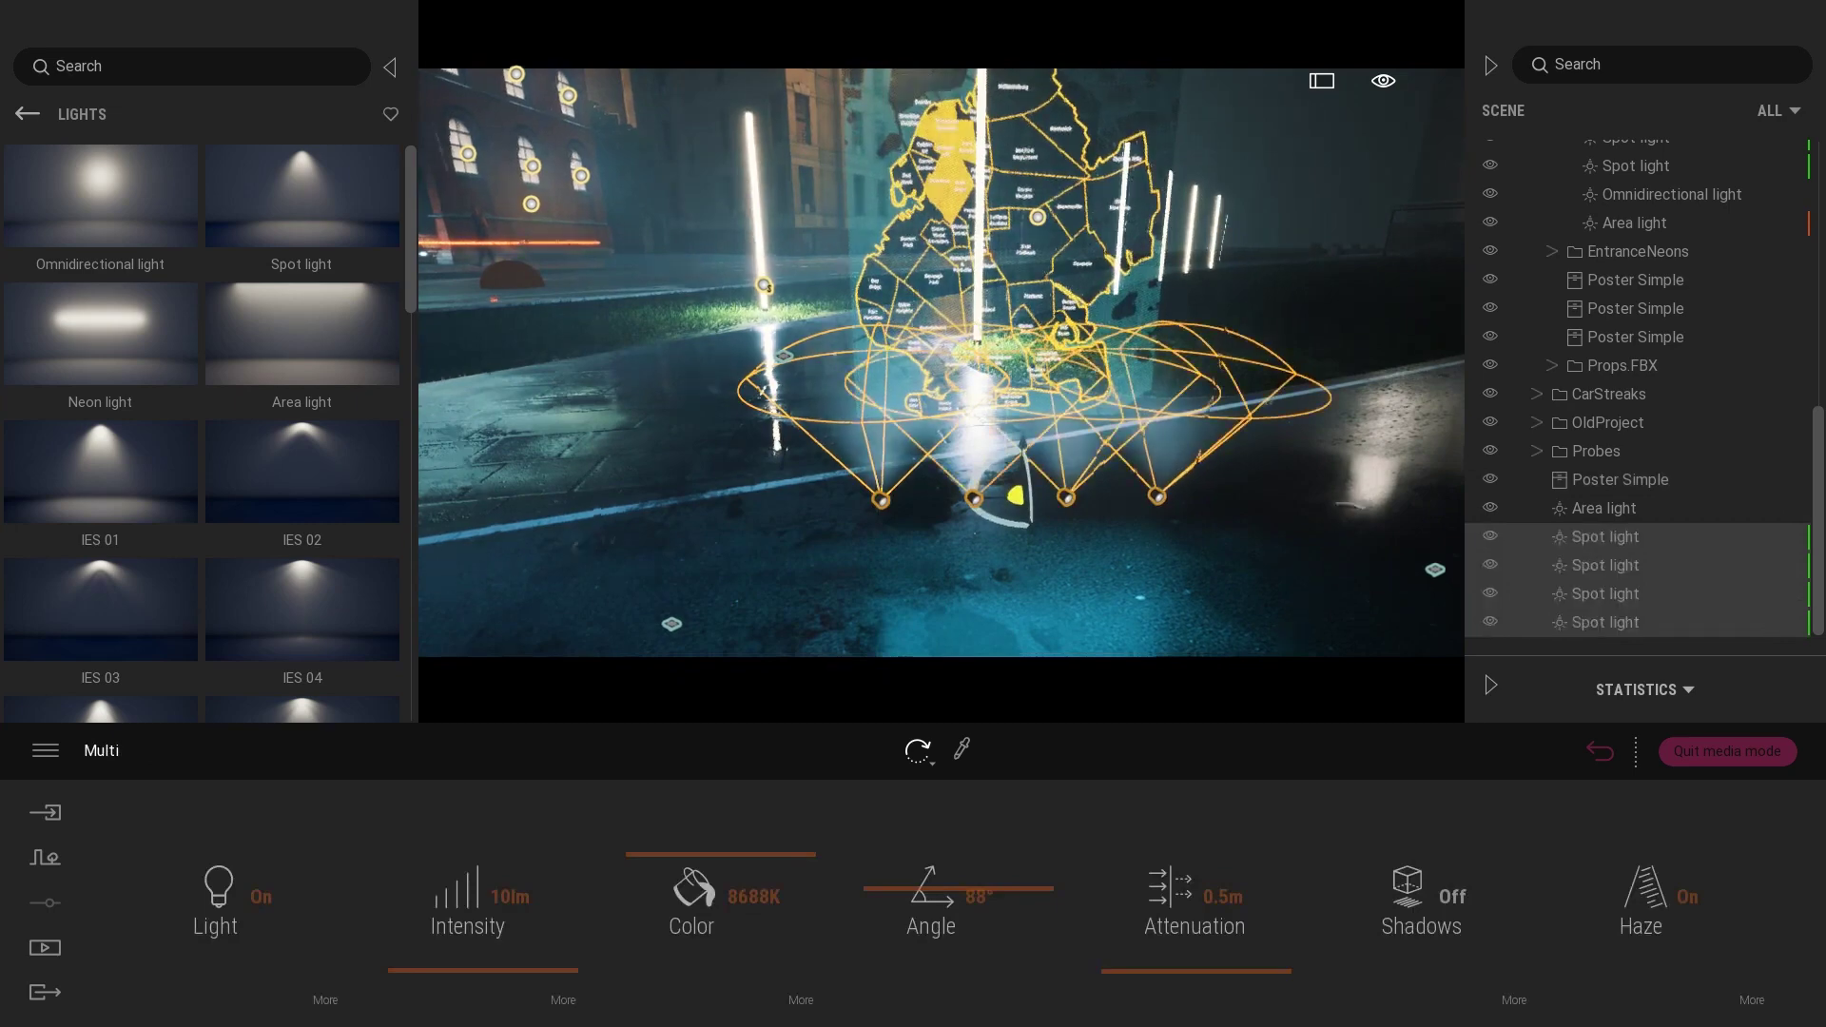
drag(983, 557, 951, 540)
key(Escape)
Step: Examine the row of small light fixtures on the ground in front of the finished holographic display
mouse_move(1052, 395)
right_down()
mouse_move(1033, 367)
mouse_move(1051, 395)
mouse_move(1030, 411)
right_up()
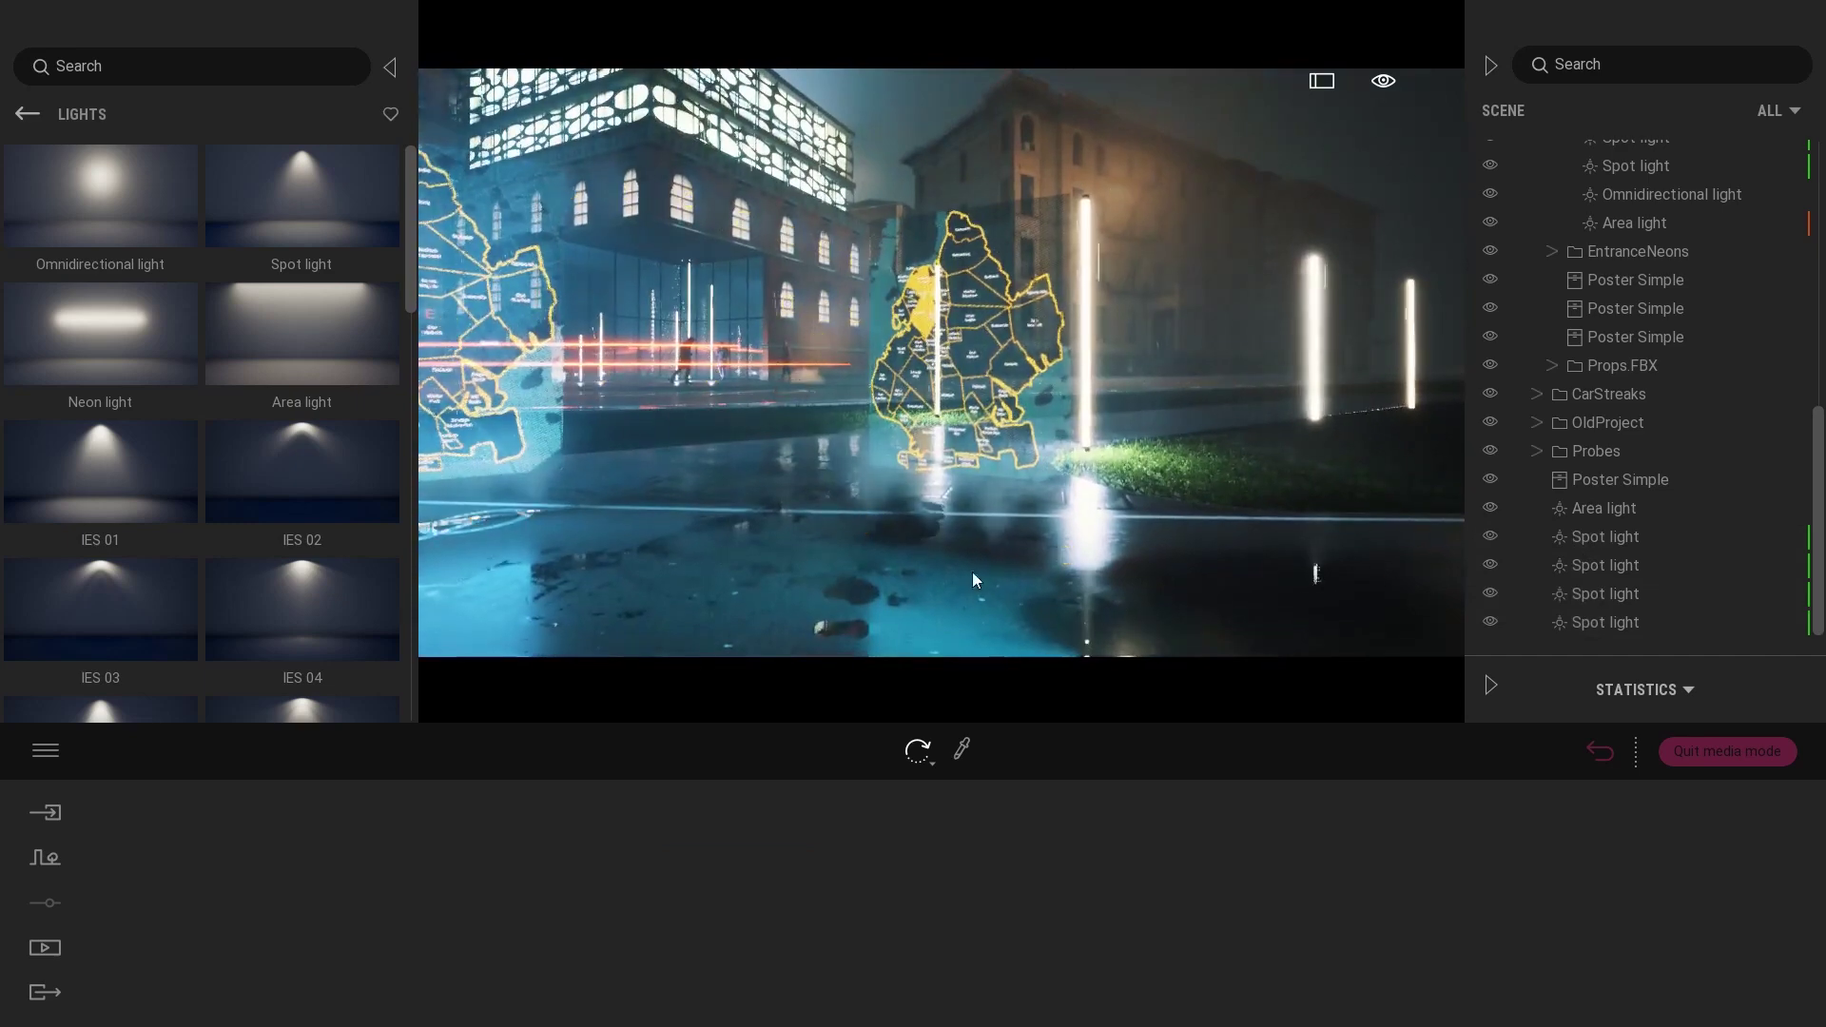
right_drag(892, 458, 723, 487)
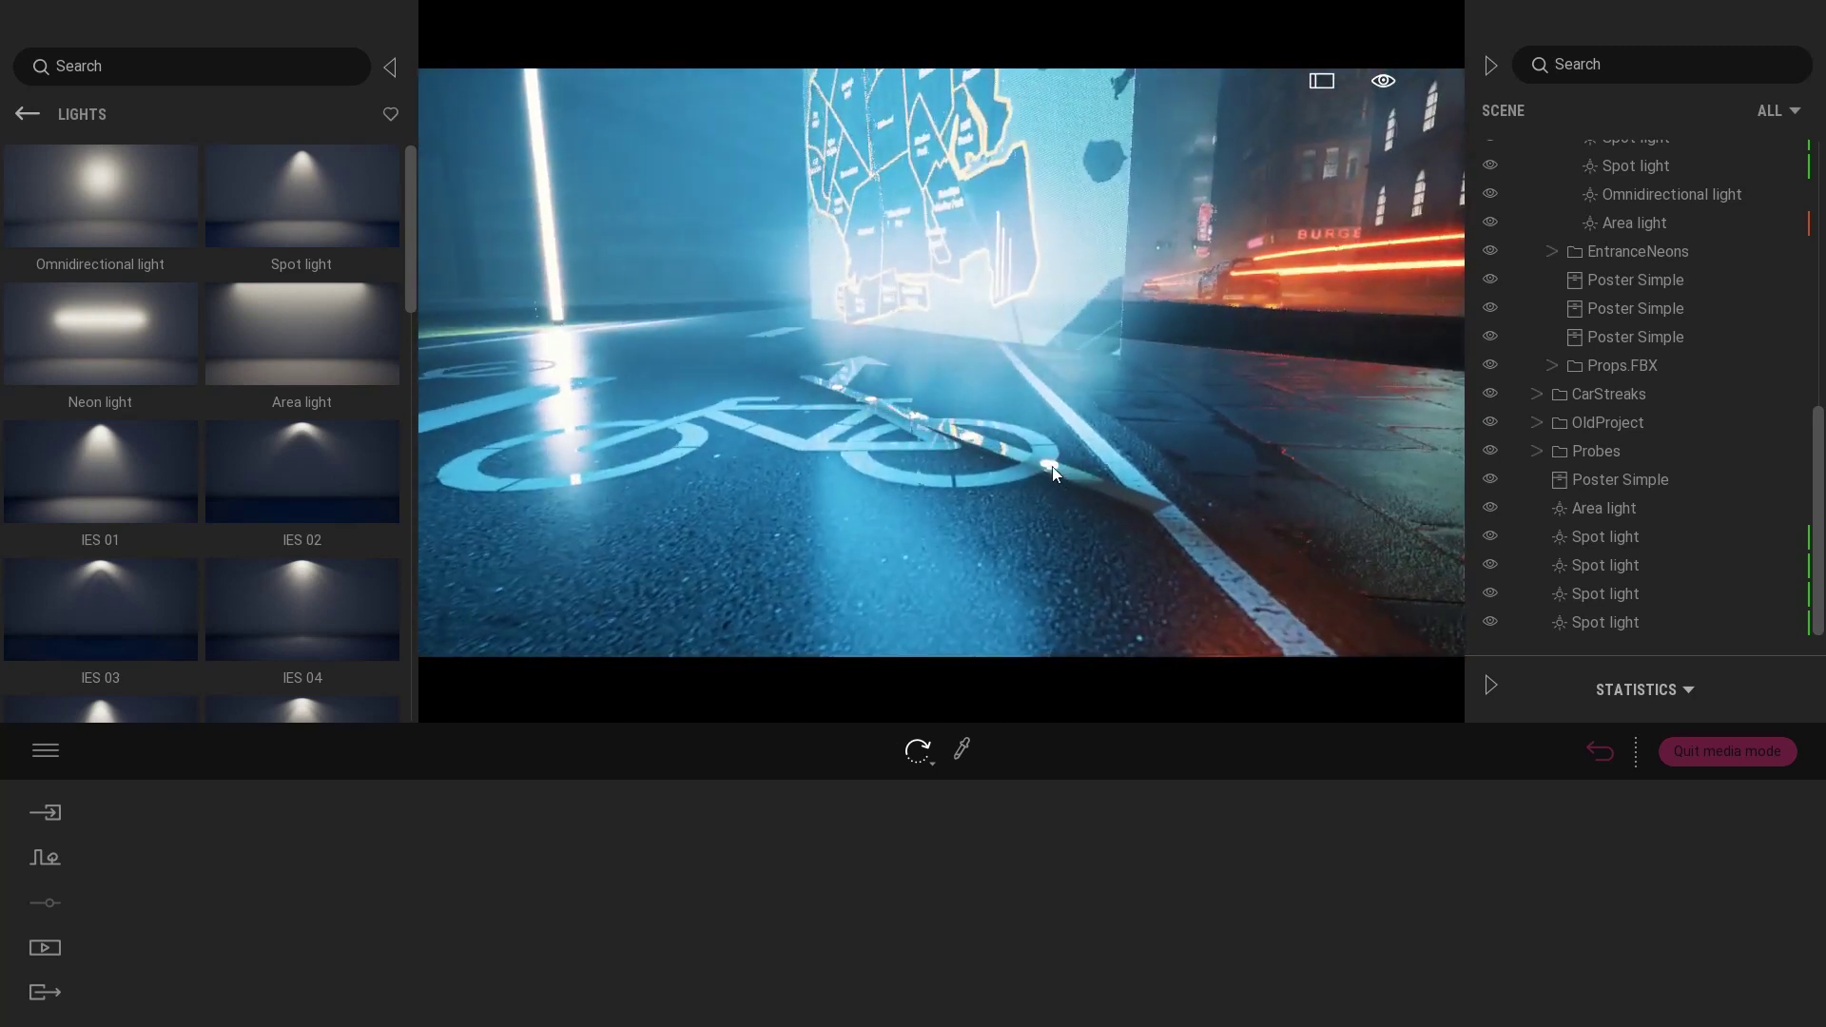
click(1052, 466)
key(Escape)
right_drag(1115, 310, 1103, 329)
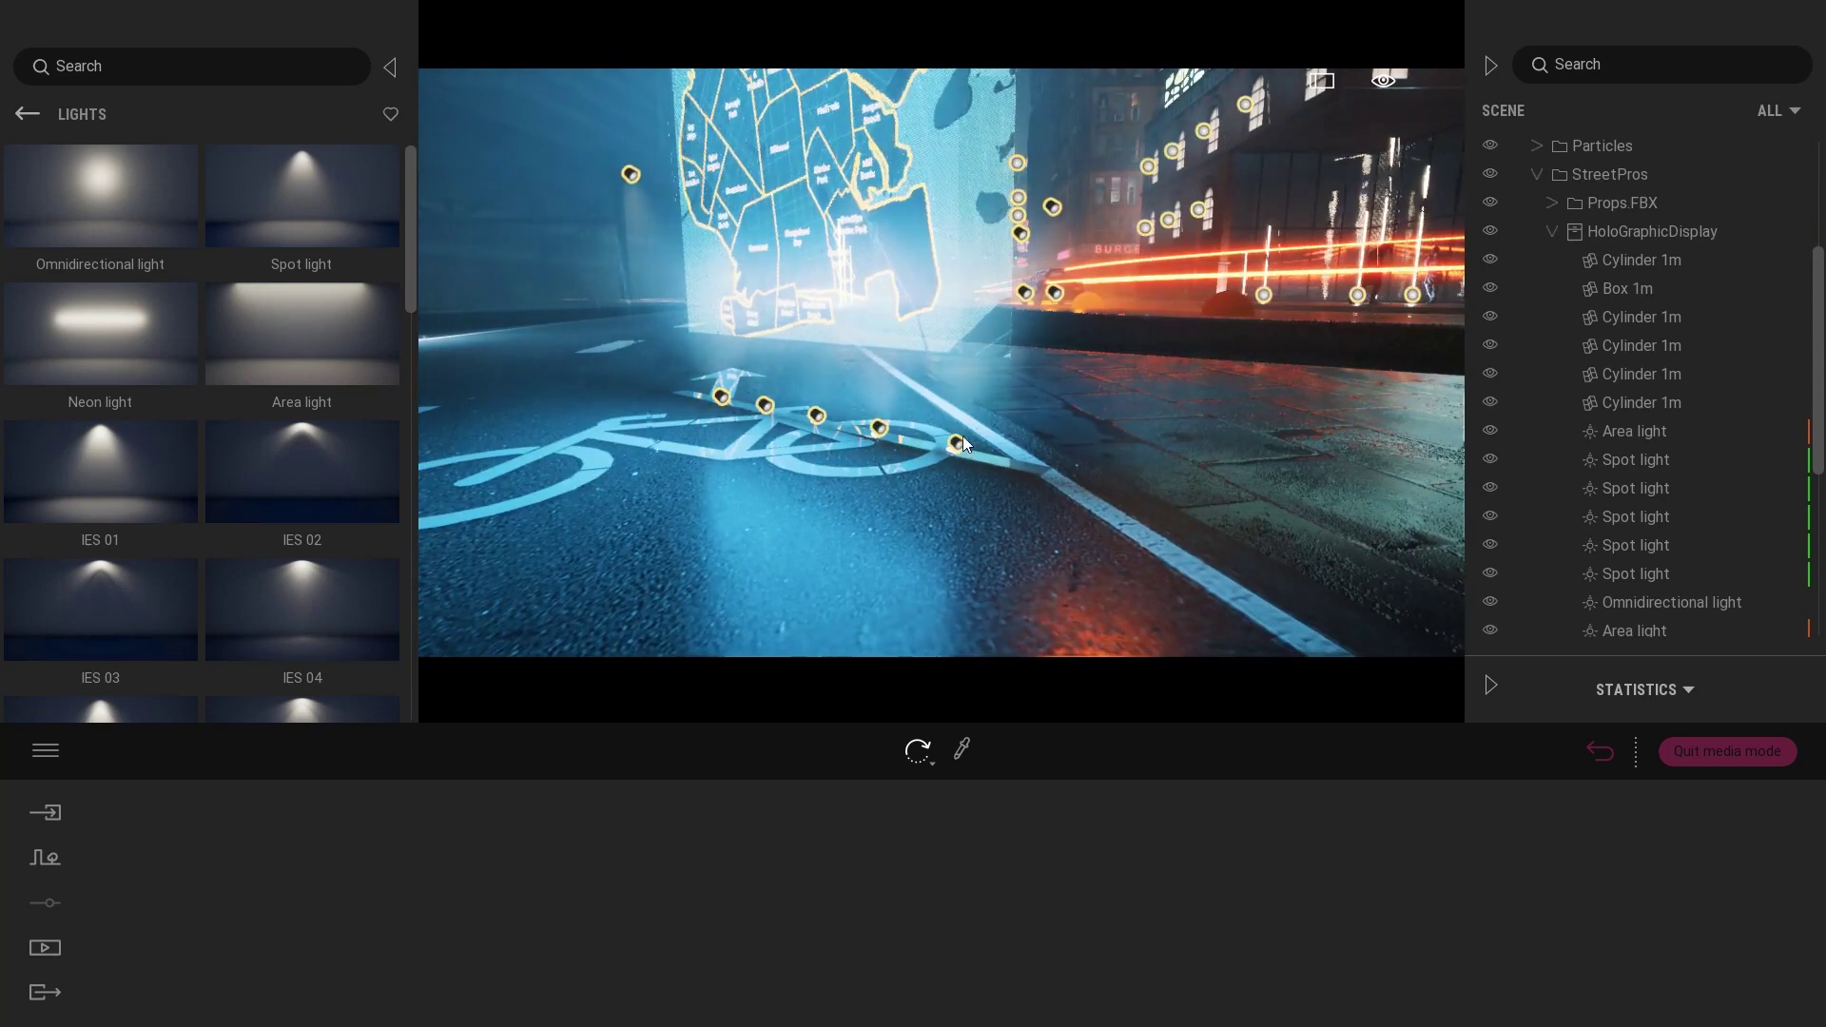
shift+middle_drag(1004, 385, 1036, 371)
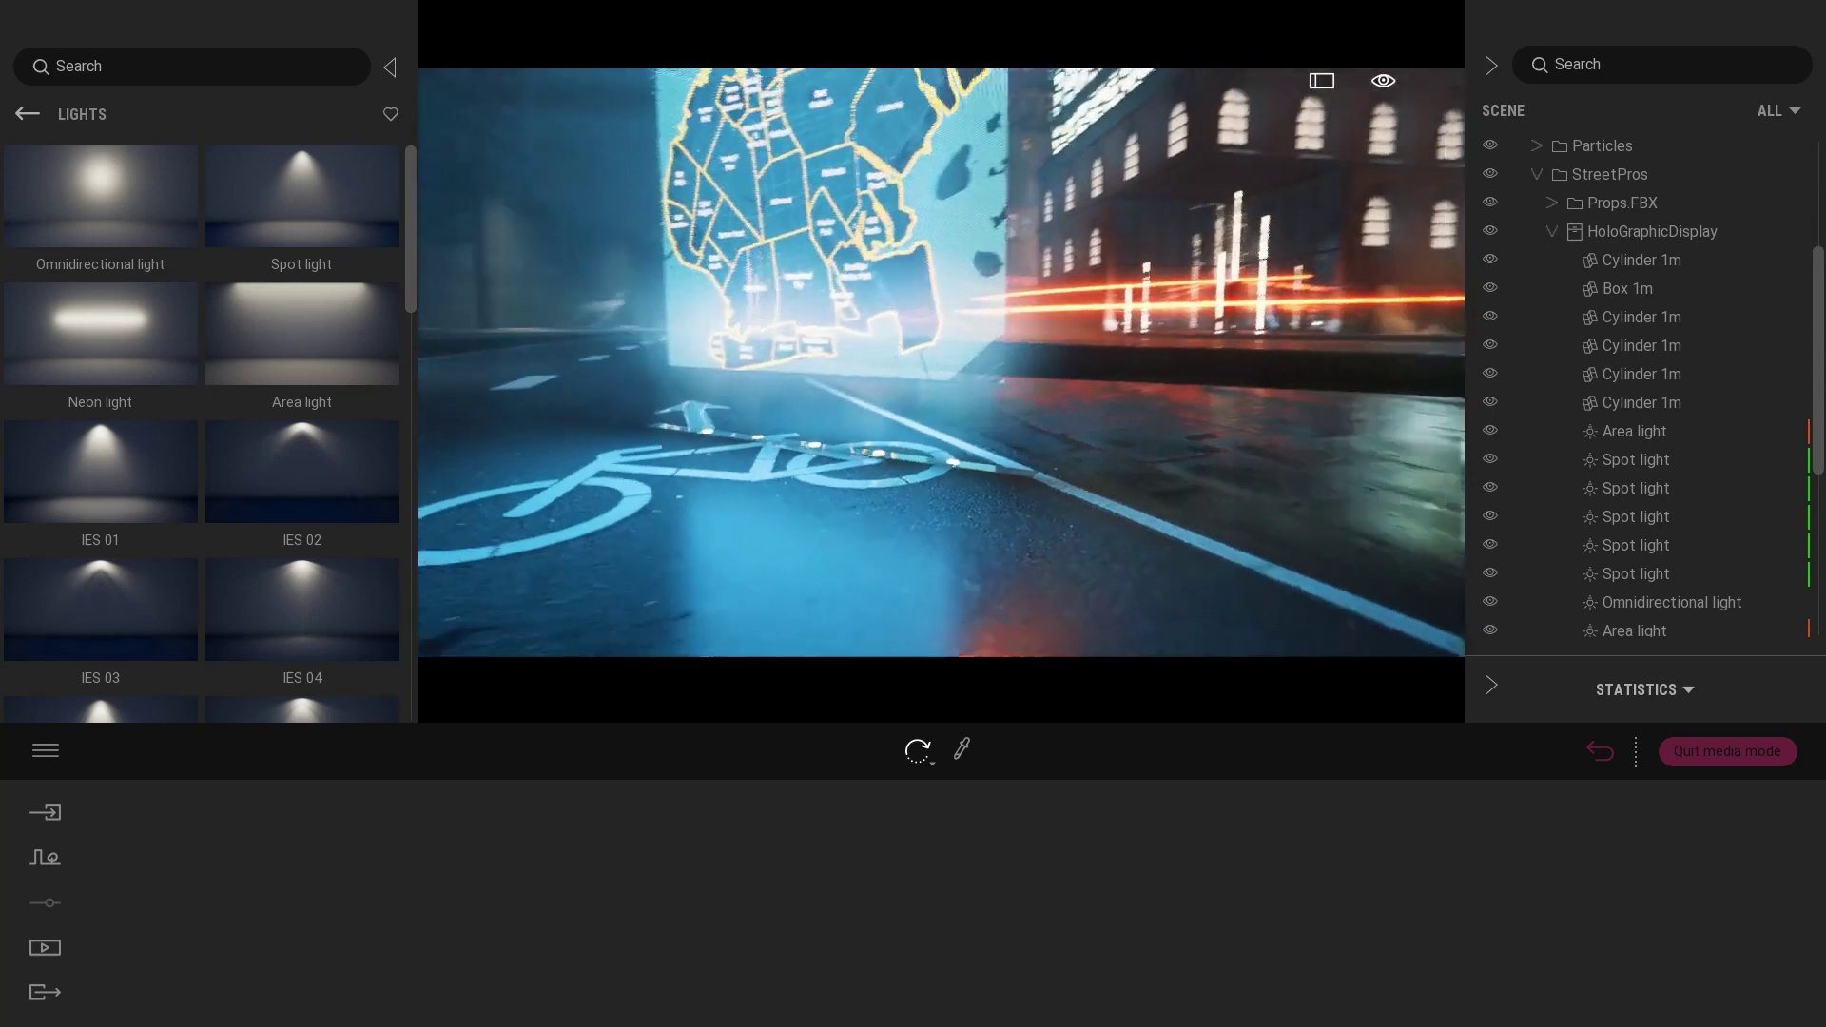